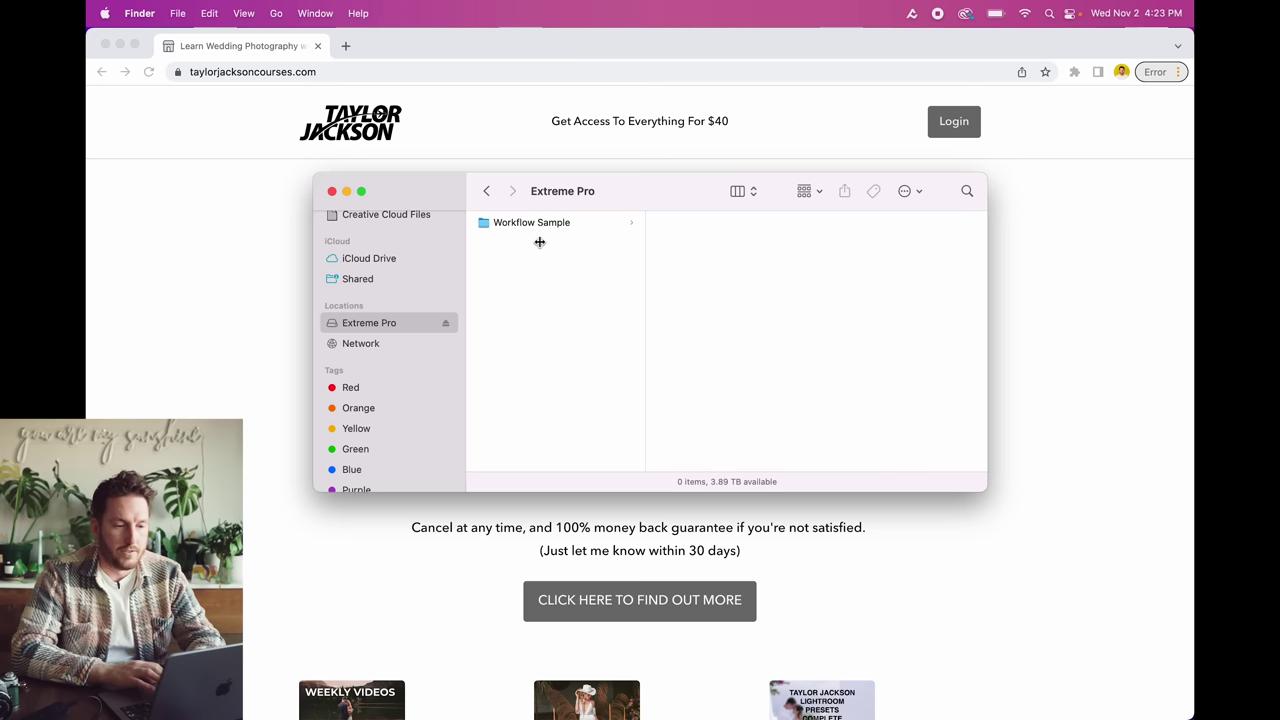
Step: Create a Weddings 2023 folder on the Extreme Pro drive with a Gallery folder inside it
{"action": "right_click", "coordinate": [522, 254]}
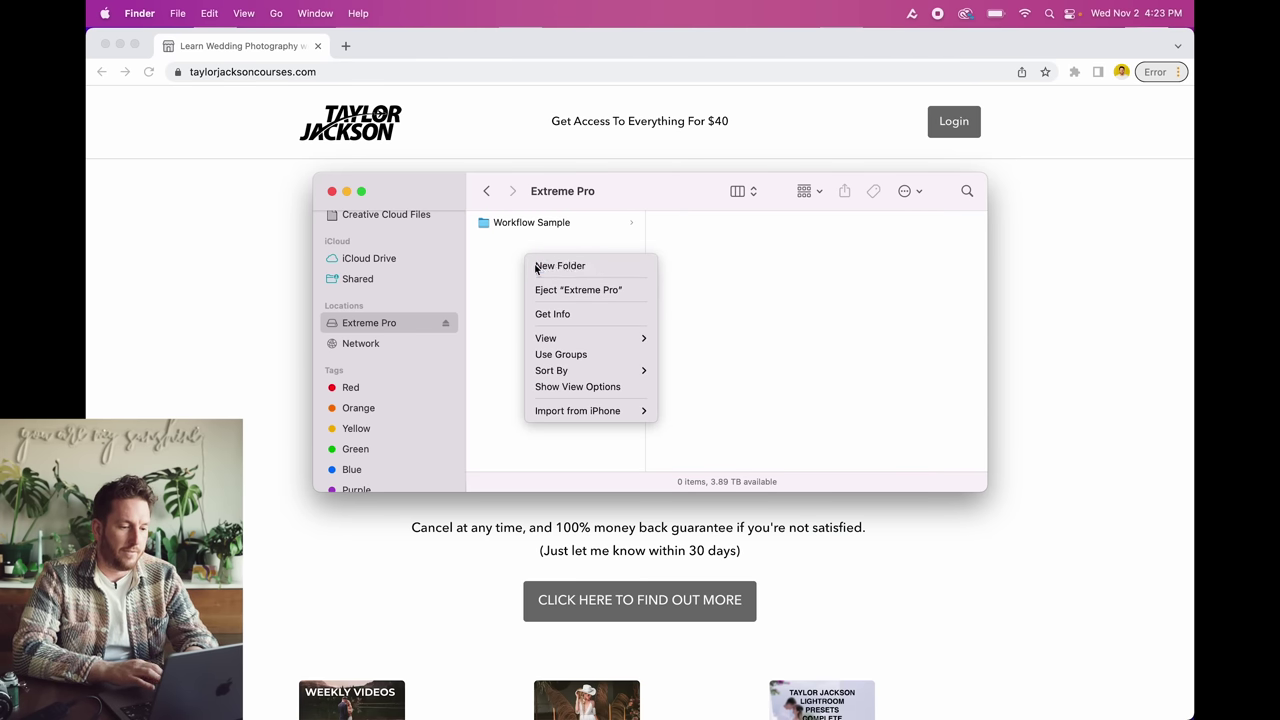
{"action": "left_click", "coordinate": [537, 266]}
{"action": "type", "text": "Weddings 20"}
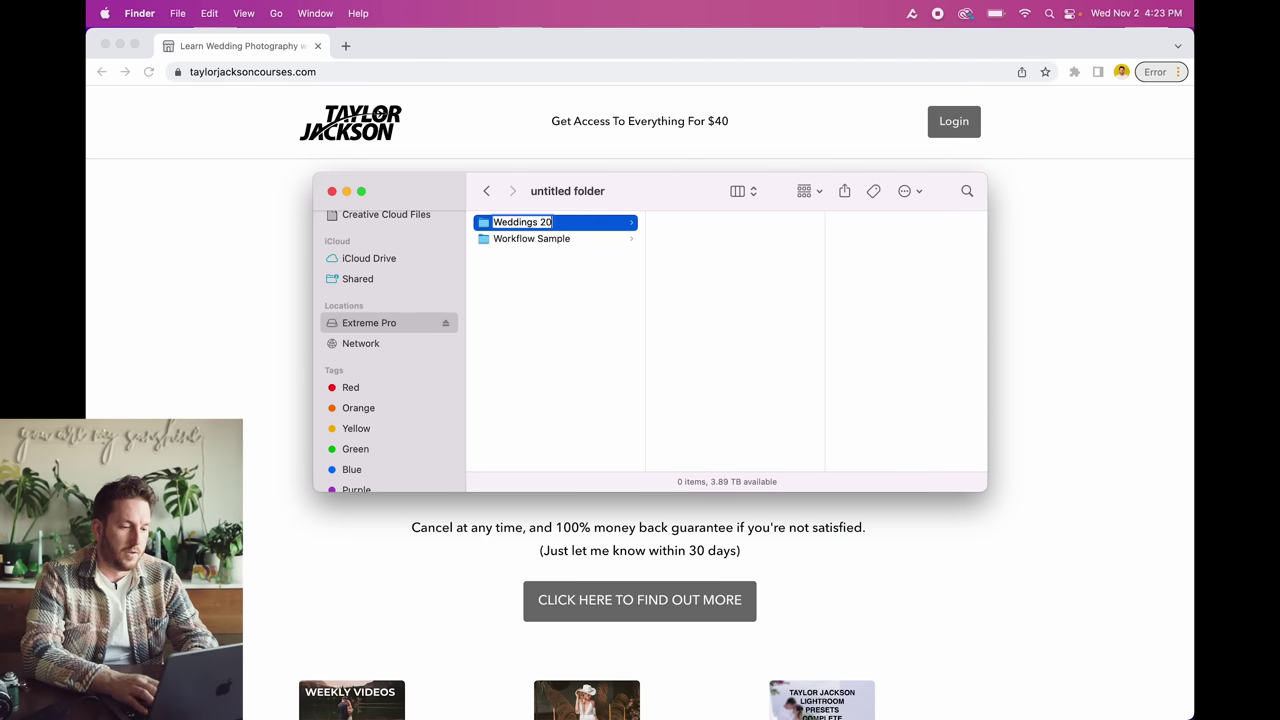
{"action": "type", "text": "23"}
{"action": "key", "text": "Return"}
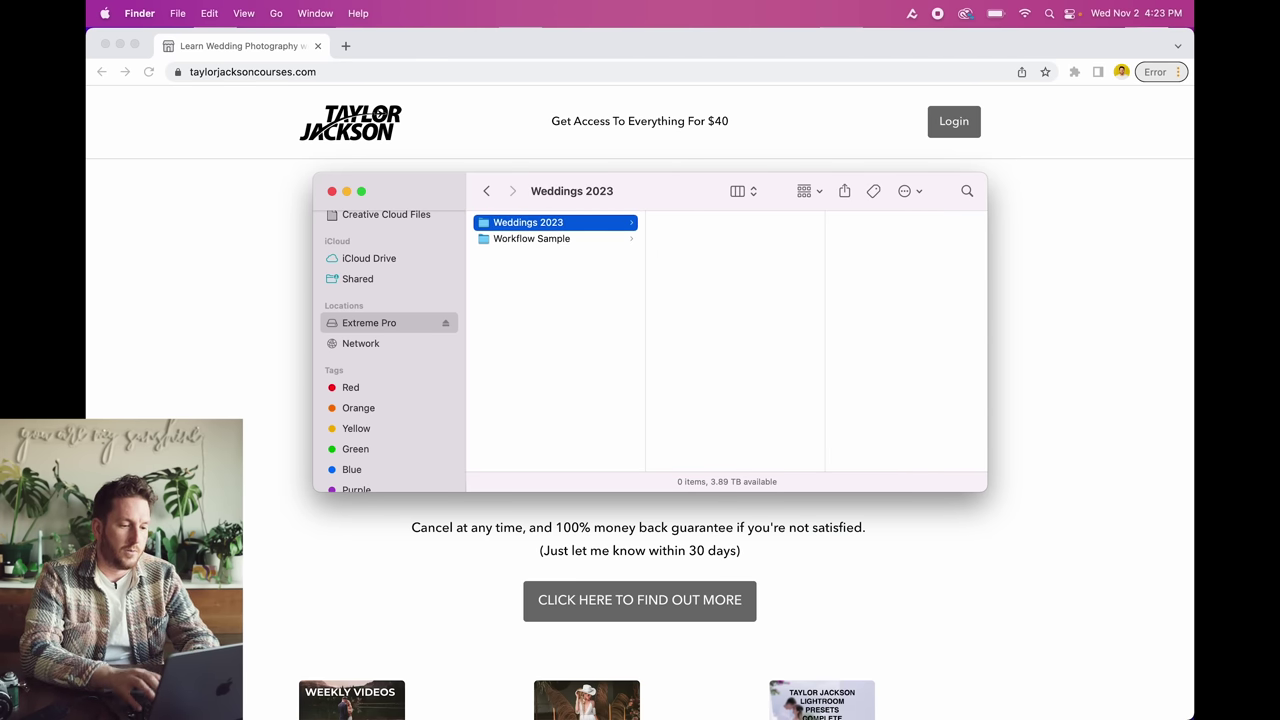
{"action": "right_click", "coordinate": [700, 240]}
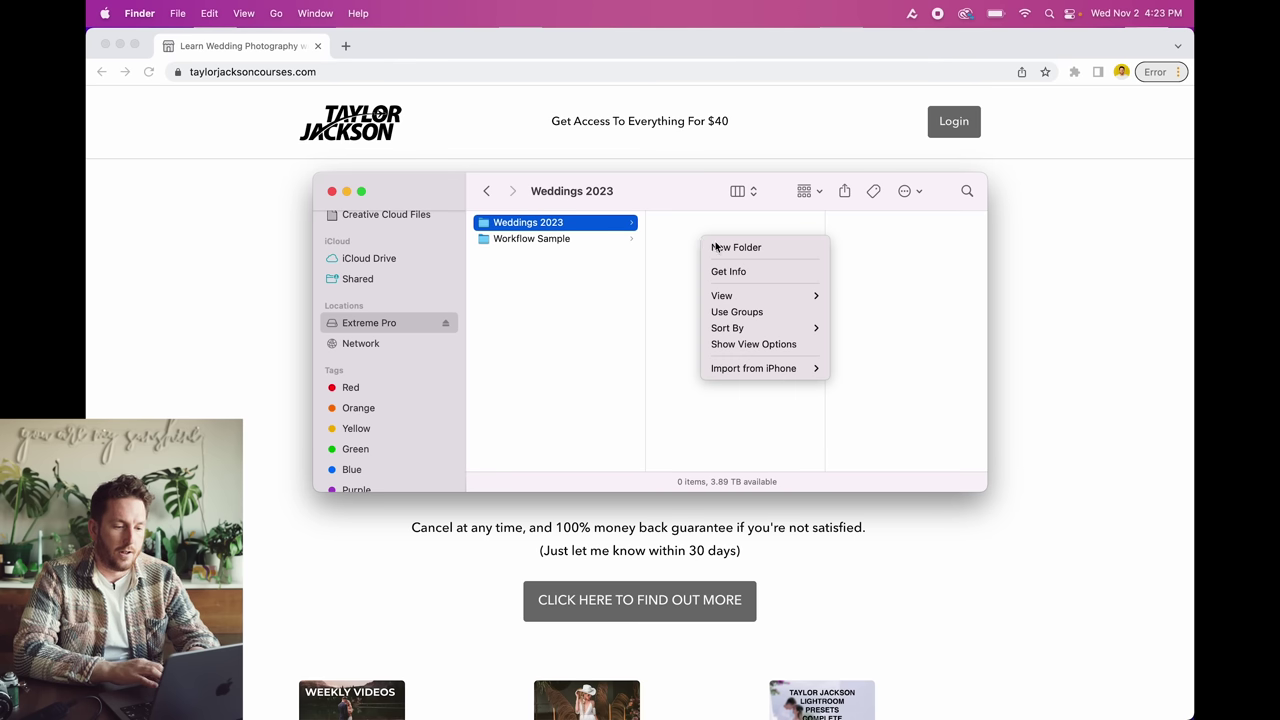
{"action": "left_click", "coordinate": [716, 246]}
{"action": "type", "text": "Gallery"}
{"action": "key", "text": "Return"}
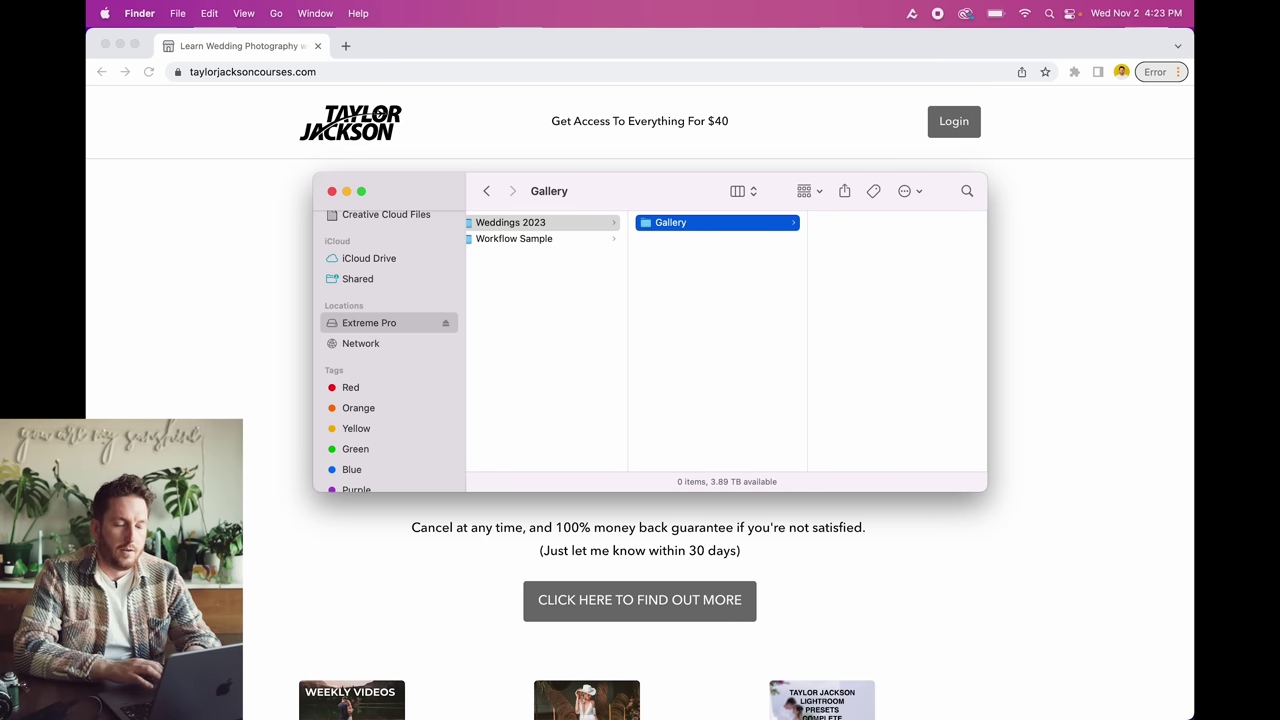
Step: Add Taylor, Tim and Audio subfolders inside Gallery
{"action": "right_click", "coordinate": [855, 243]}
{"action": "left_click", "coordinate": [872, 251]}
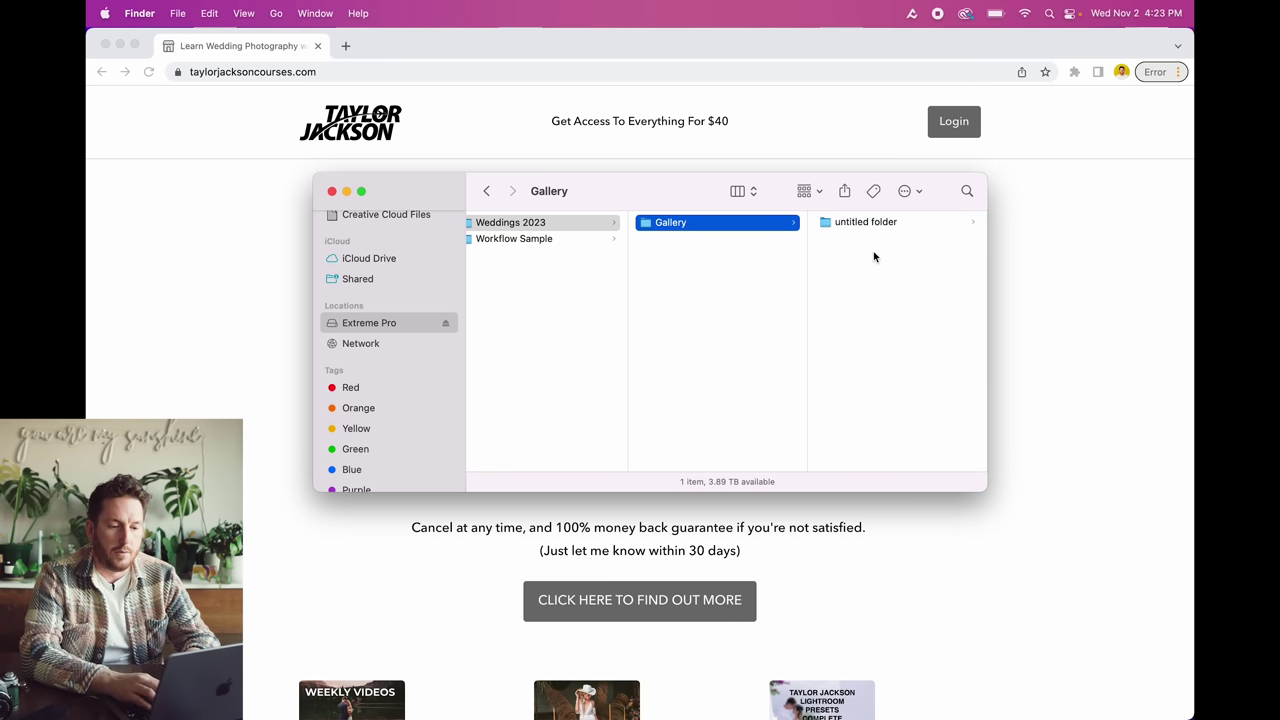
{"action": "type", "text": "Taylor"}
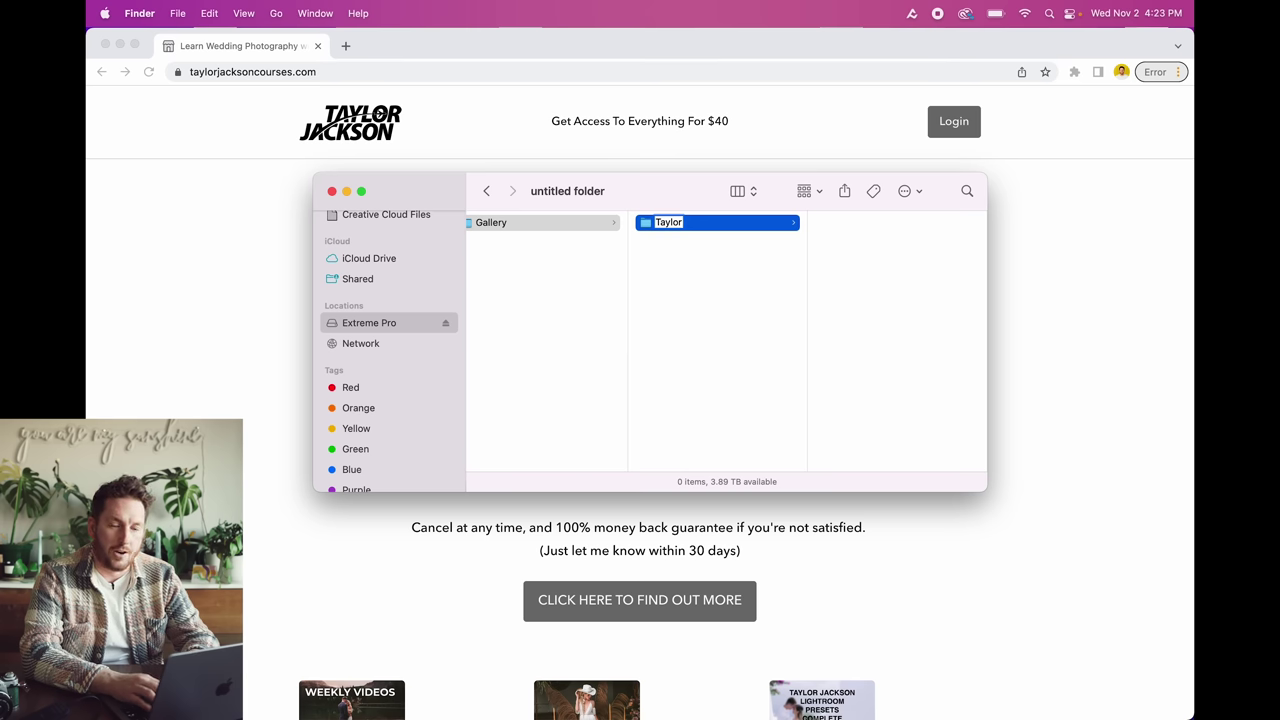
{"action": "key", "text": "Return"}
{"action": "right_click", "coordinate": [741, 265]}
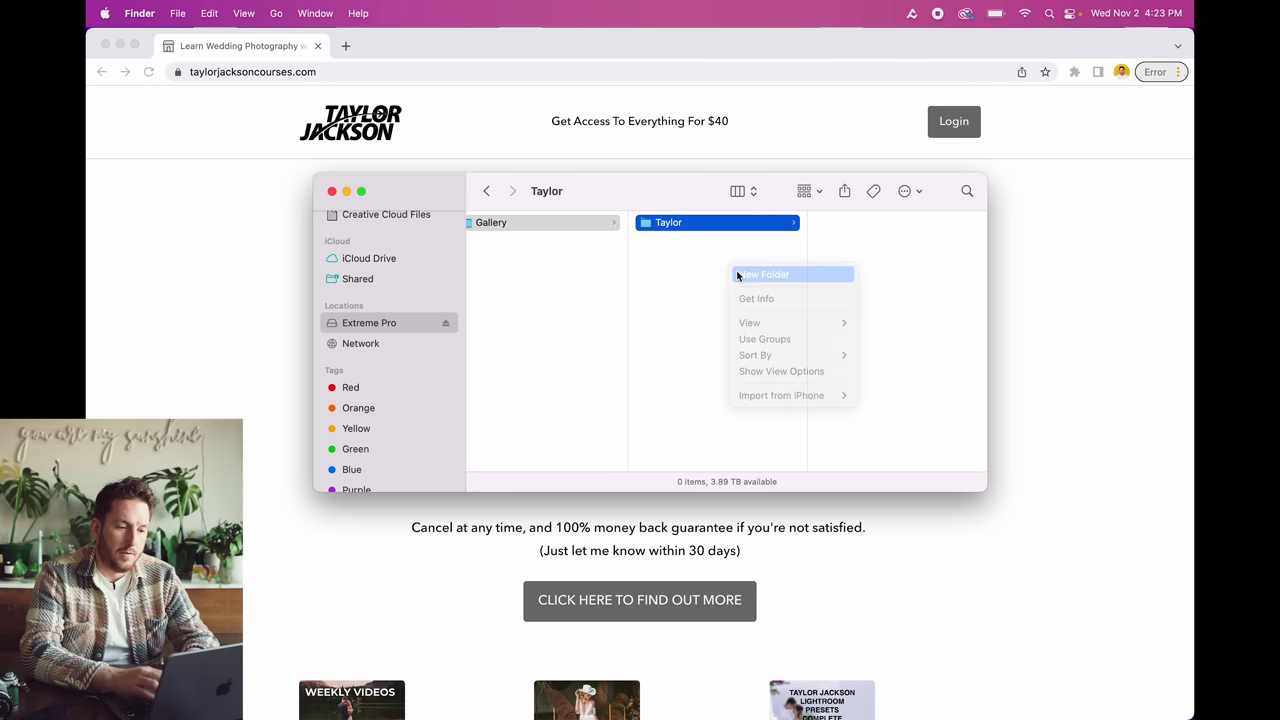
{"action": "left_click", "coordinate": [737, 272]}
{"action": "type", "text": "Tim"}
{"action": "key", "text": "Return"}
{"action": "right_click", "coordinate": [699, 273]}
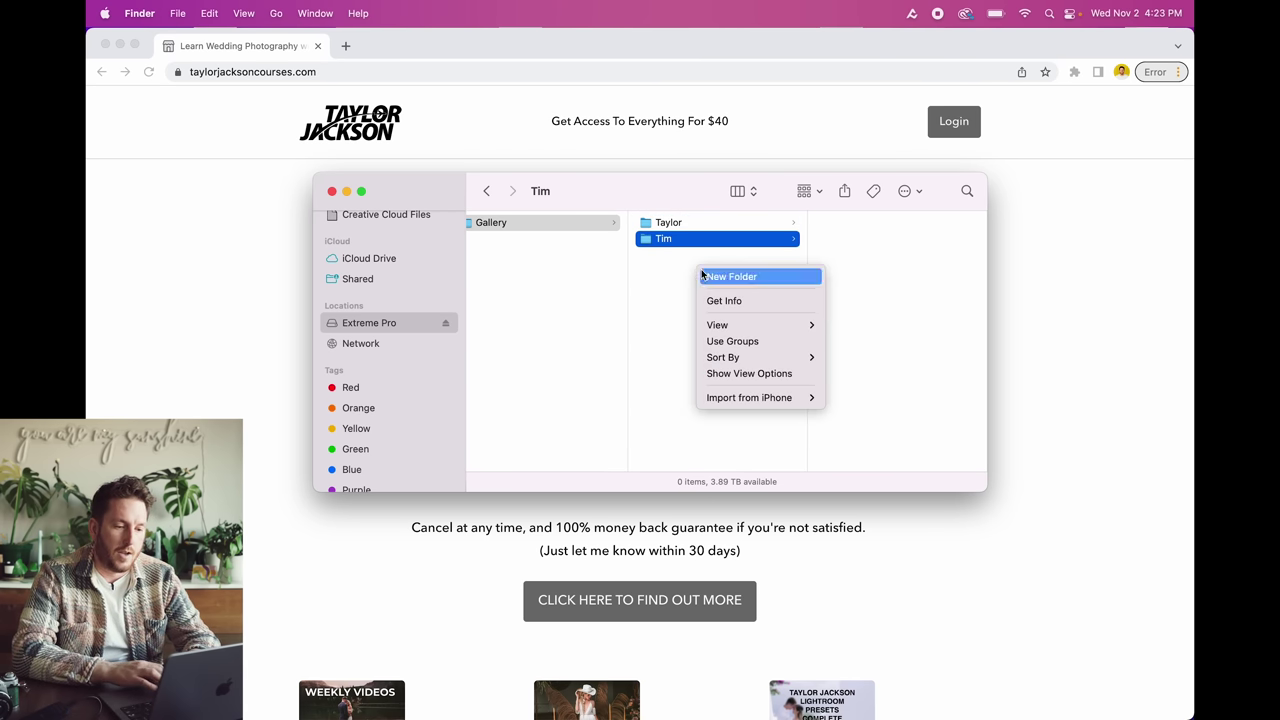
{"action": "left_click", "coordinate": [704, 277]}
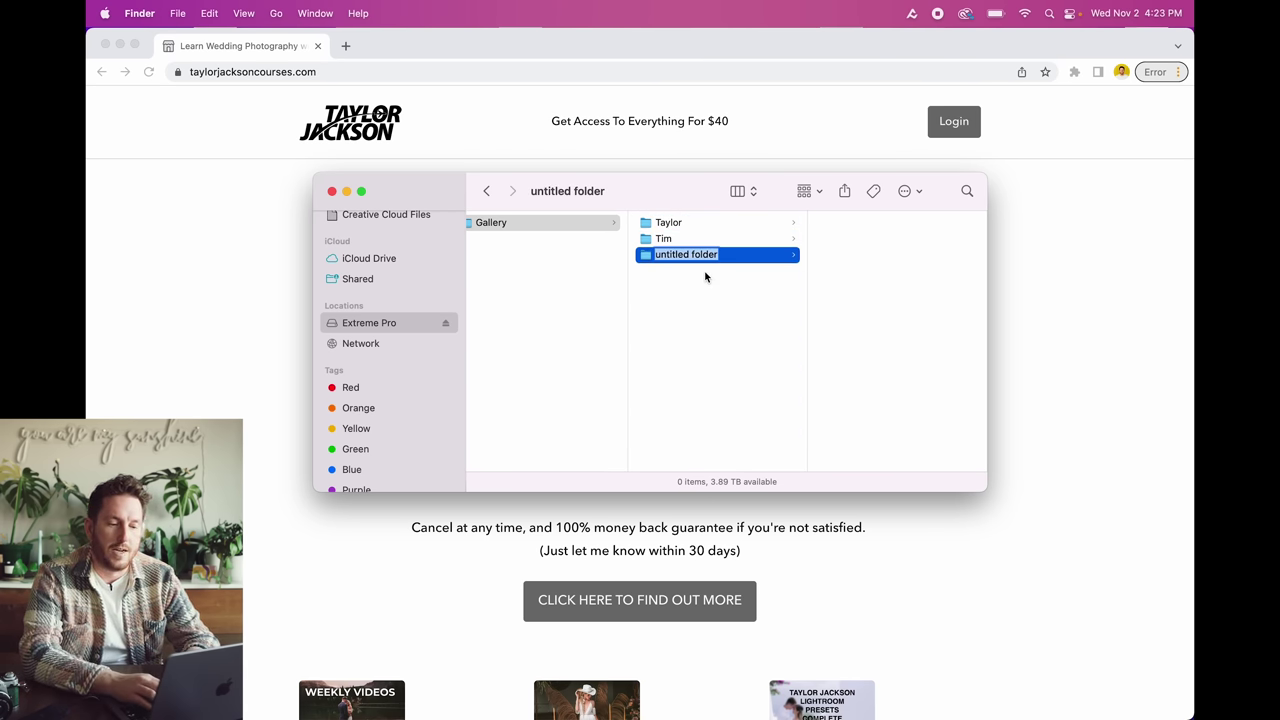
{"action": "type", "text": "Audio"}
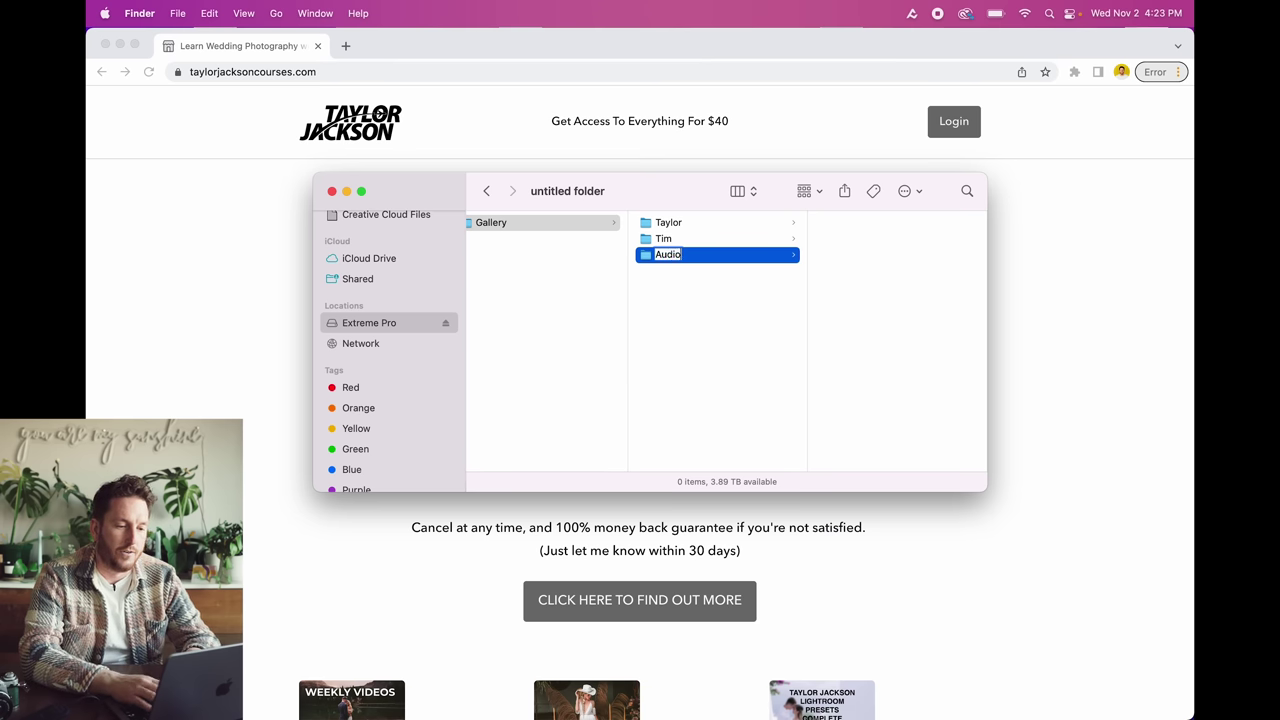
{"action": "key", "text": "Return"}
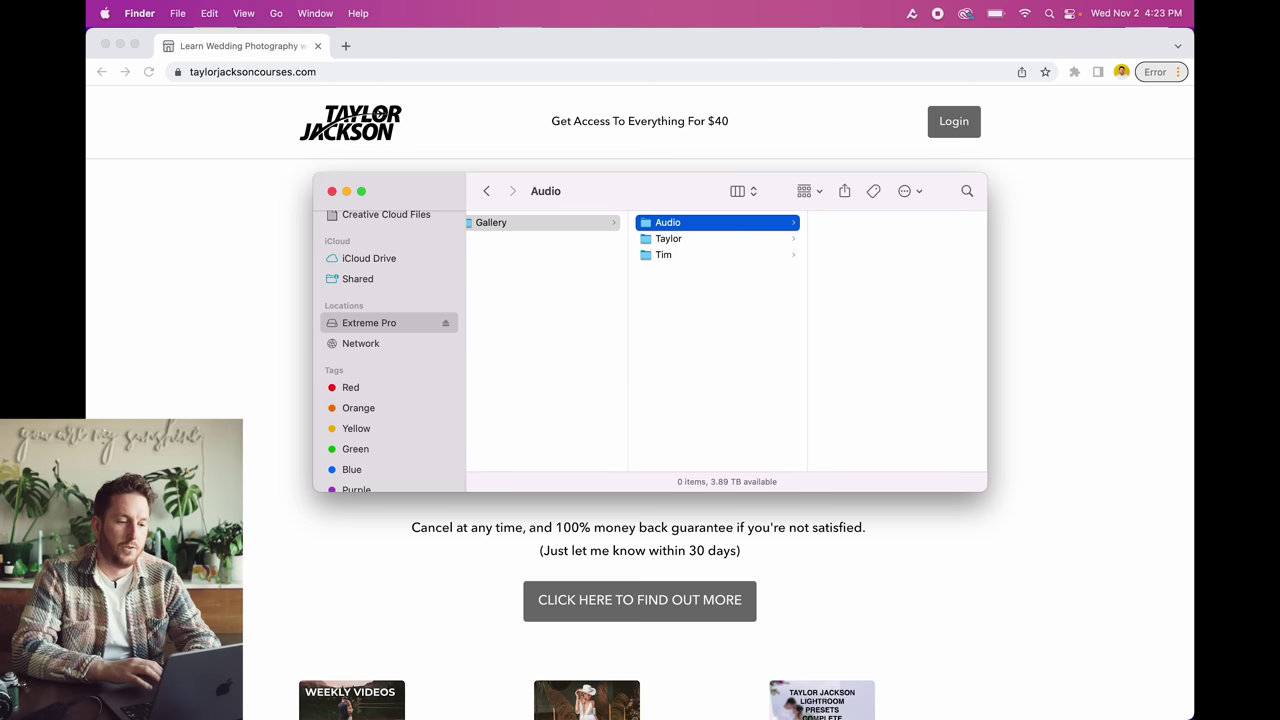
Step: Create Camera 1 and Camera 2 folders inside Audio
{"action": "right_click", "coordinate": [846, 236]}
{"action": "left_click", "coordinate": [851, 245]}
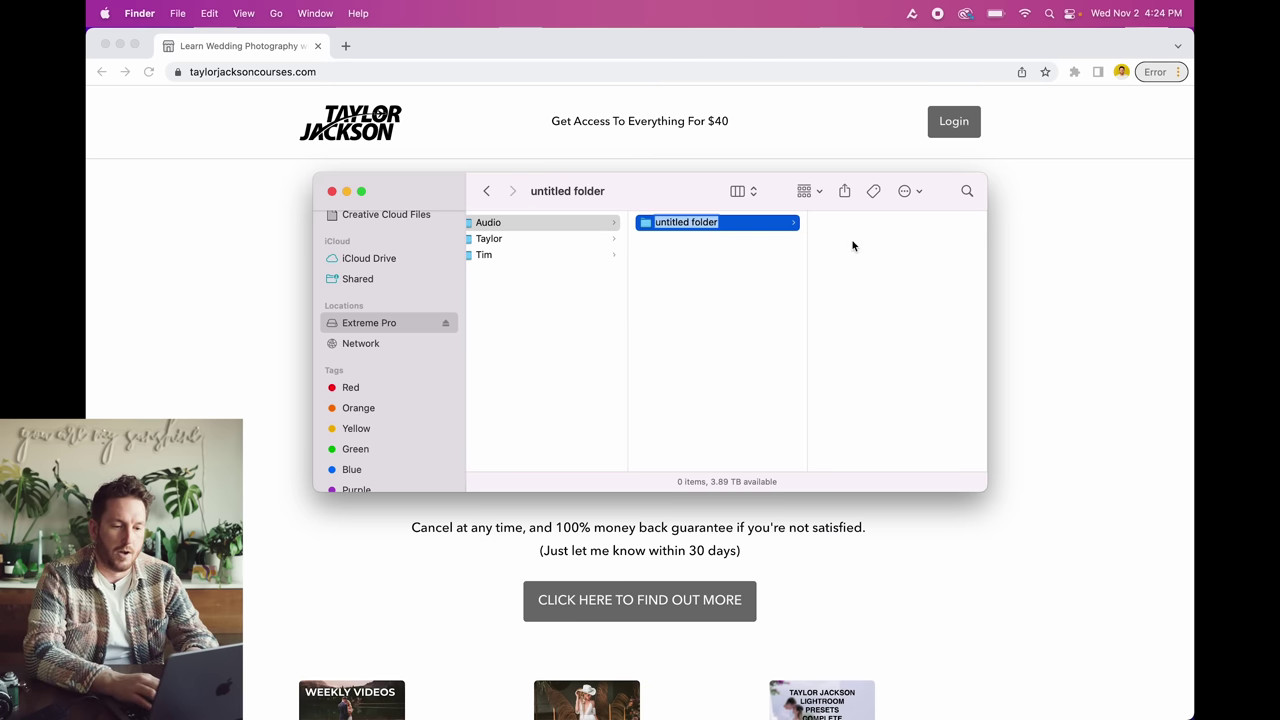
{"action": "type", "text": "Camera 1"}
{"action": "key", "text": "Return"}
{"action": "right_click", "coordinate": [681, 248]}
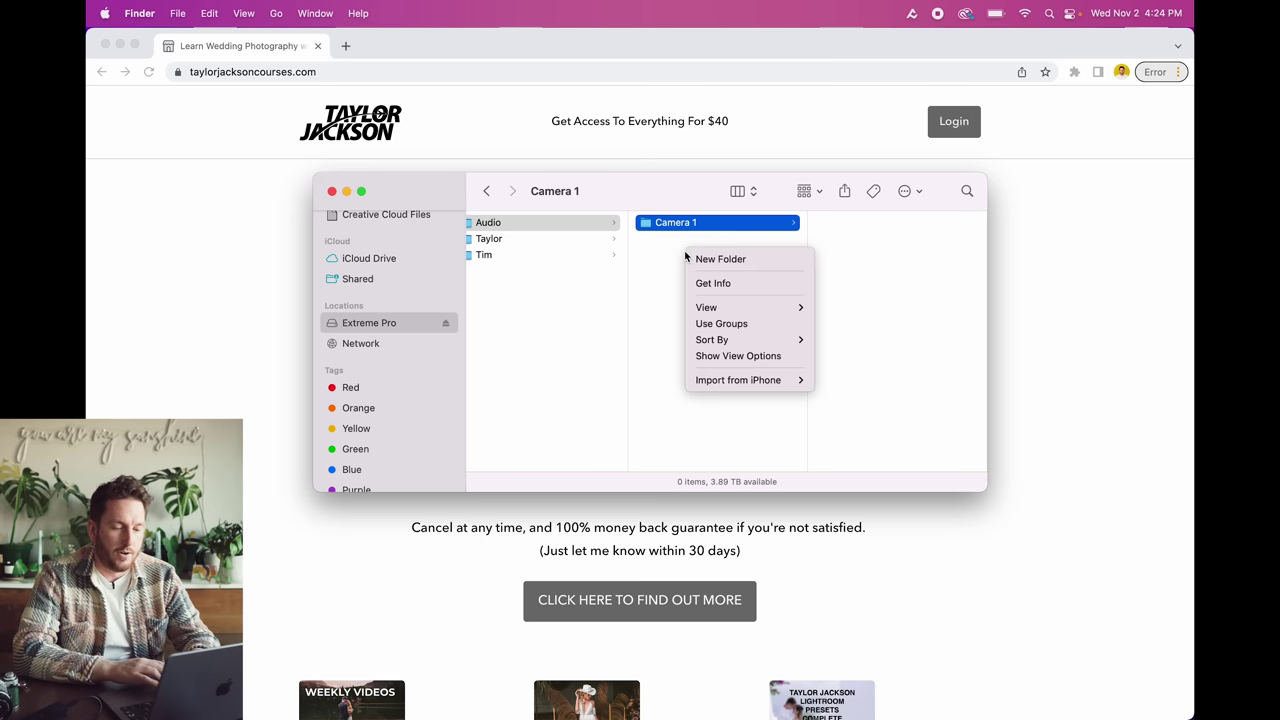
{"action": "left_click", "coordinate": [699, 258]}
{"action": "type", "text": "Camera 2"}
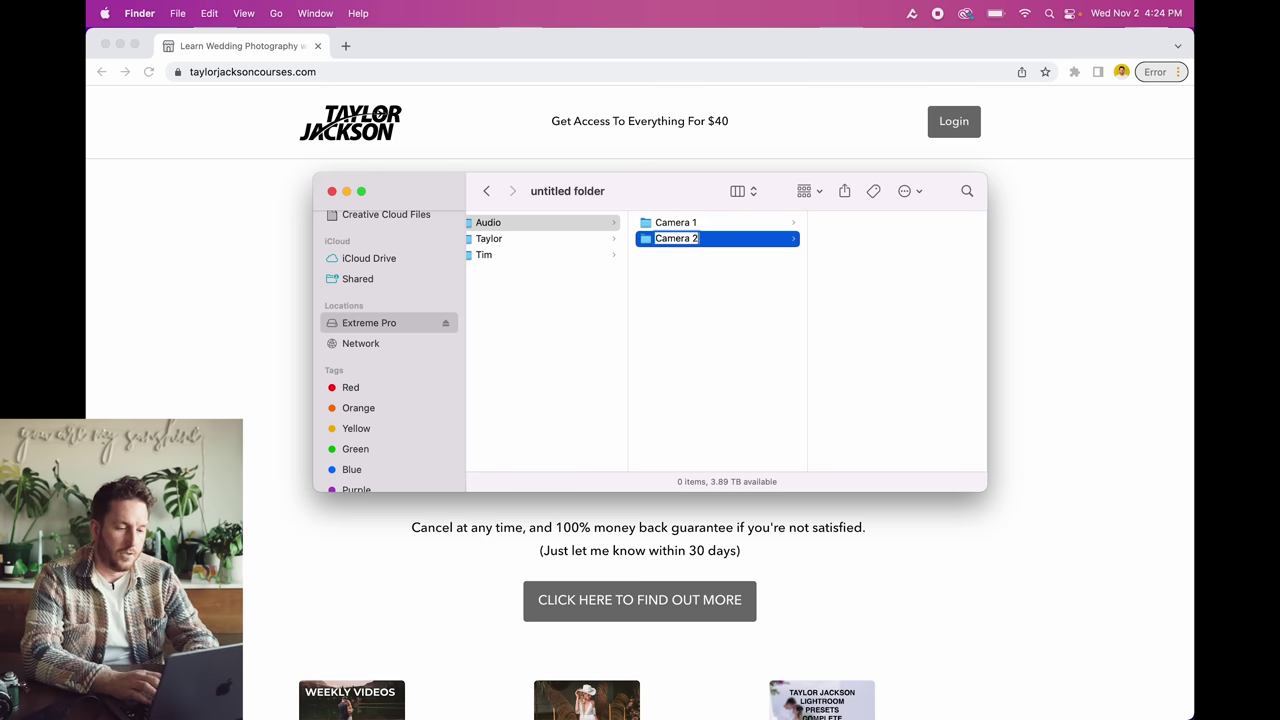
{"action": "key", "text": "Return"}
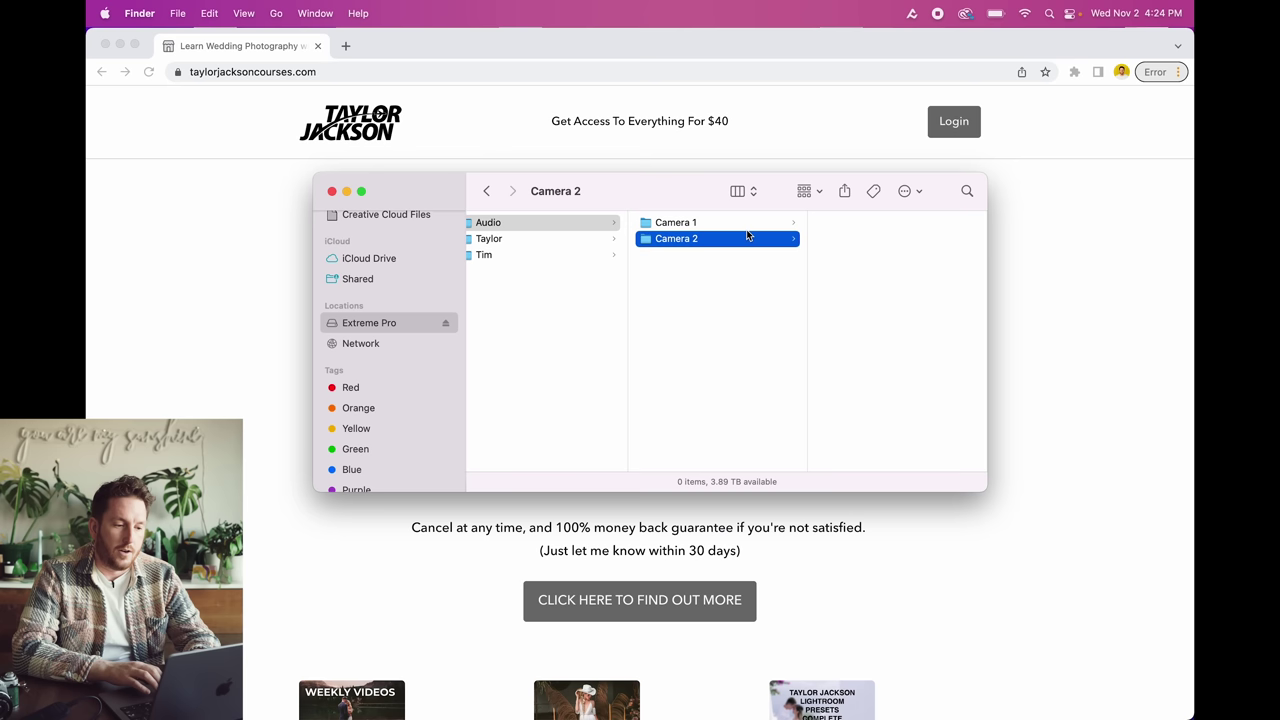
Step: Move both Camera 1 and Camera 2 folders into Taylor and check its contents
{"action": "key", "text": "super+a"}
{"action": "left_click_drag", "start_coordinate": [680, 238], "coordinate": [490, 243]}
{"action": "left_click", "coordinate": [523, 240]}
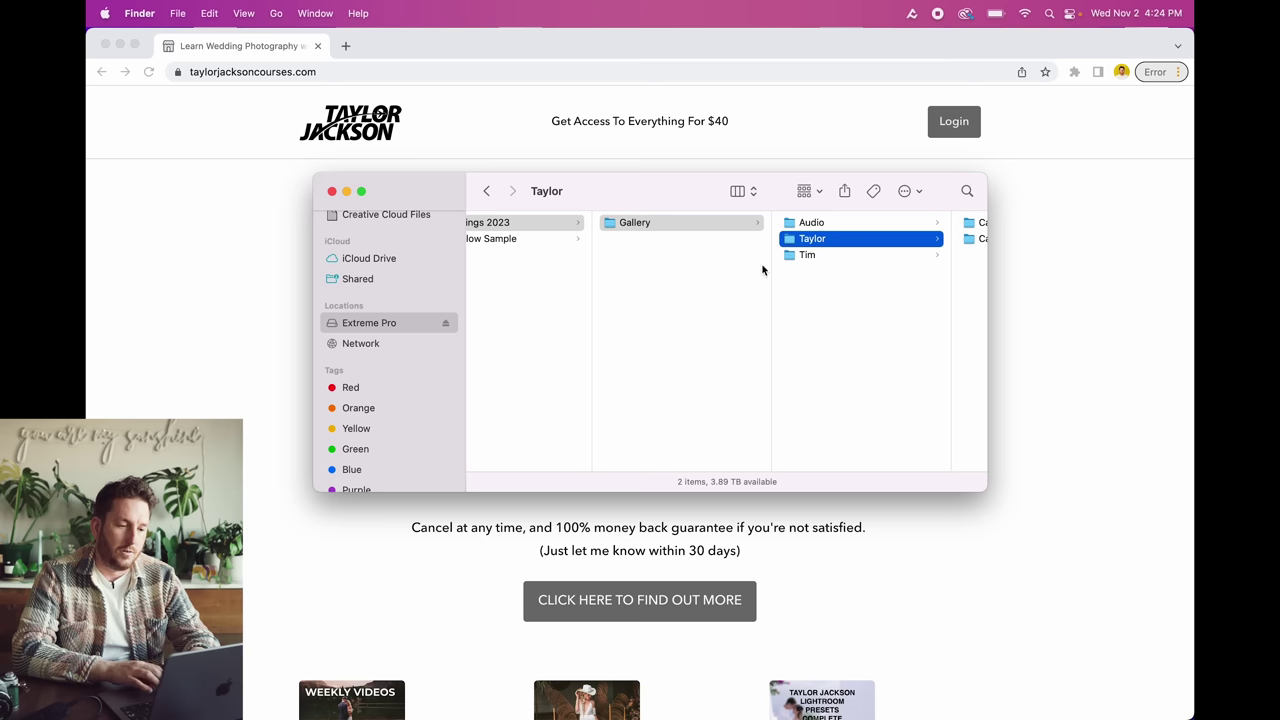
Step: Browse the Workflow Sample files, previewing TJ_03629.JPG and TJ_03631.JPG
{"action": "left_click", "coordinate": [540, 234]}
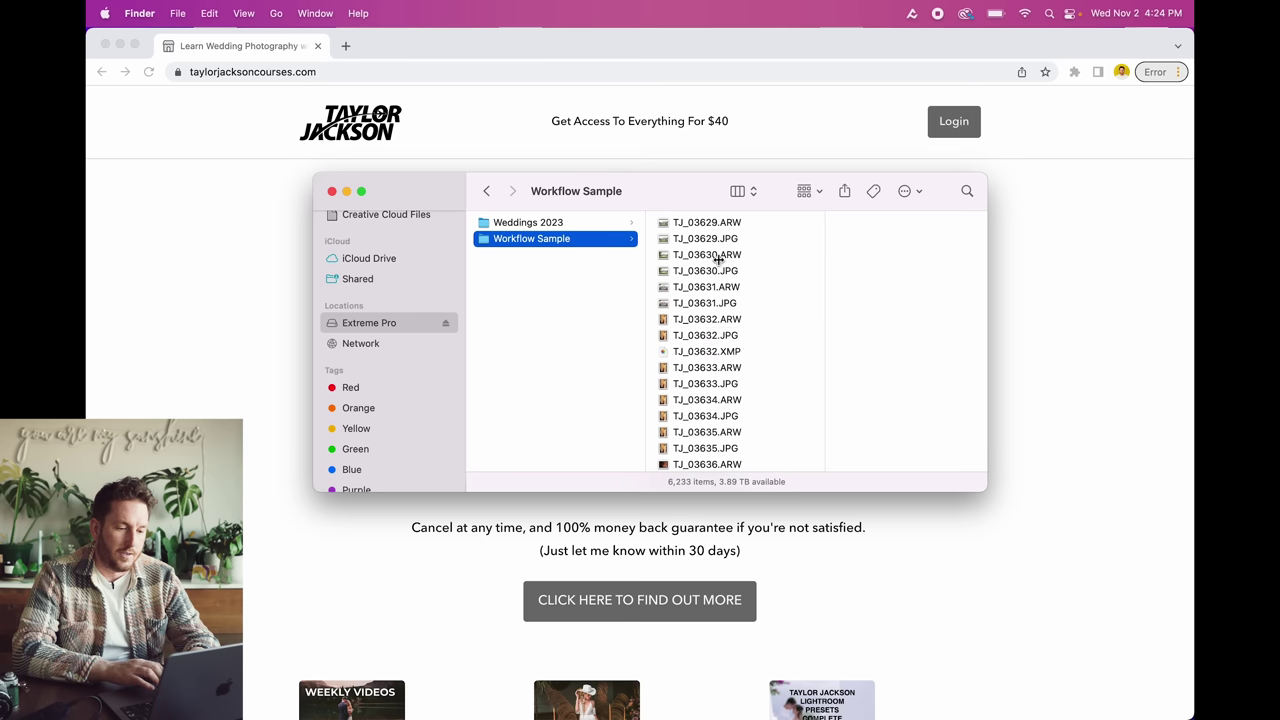
{"action": "scroll", "coordinate": [789, 230], "scroll_direction": "down", "scroll_amount": 5}
{"action": "mouse_move", "coordinate": [821, 230]}
{"action": "left_mouse_down"}
{"action": "mouse_move", "coordinate": [817, 457]}
{"action": "mouse_move", "coordinate": [843, 323]}
{"action": "mouse_move", "coordinate": [834, 220]}
{"action": "left_mouse_up"}
{"action": "left_click", "coordinate": [731, 238]}
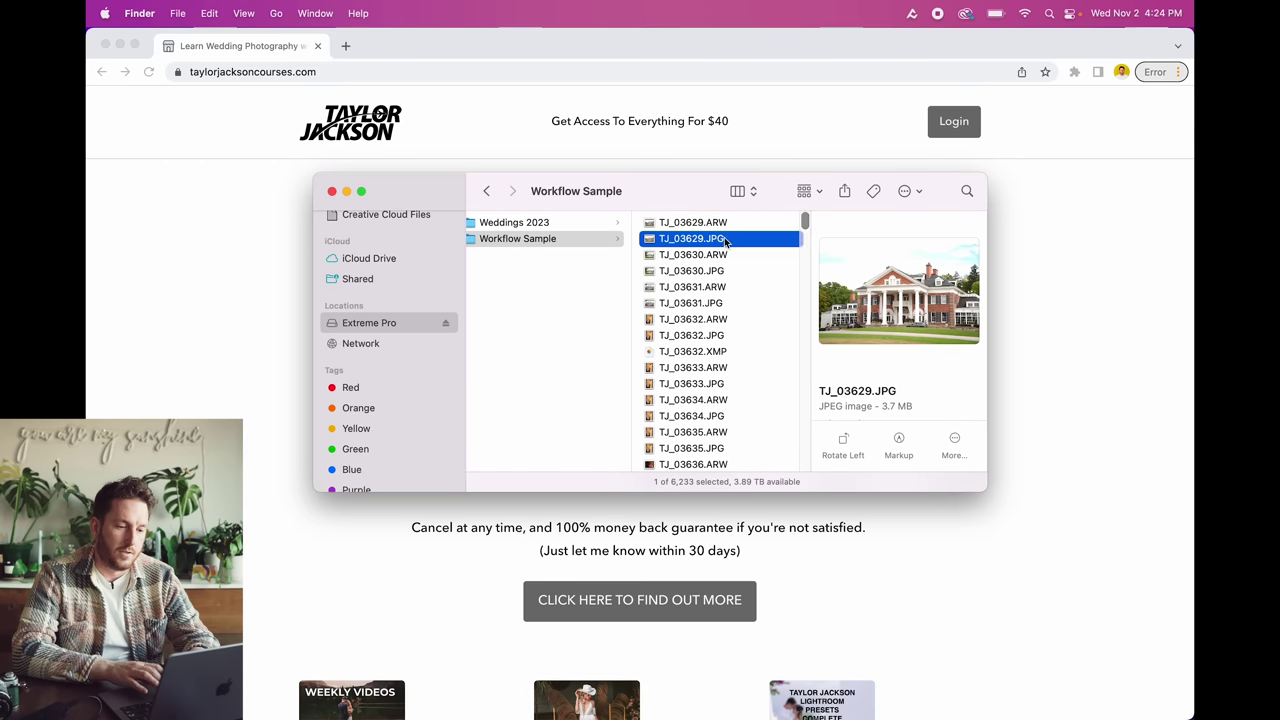
{"action": "left_click", "coordinate": [715, 303]}
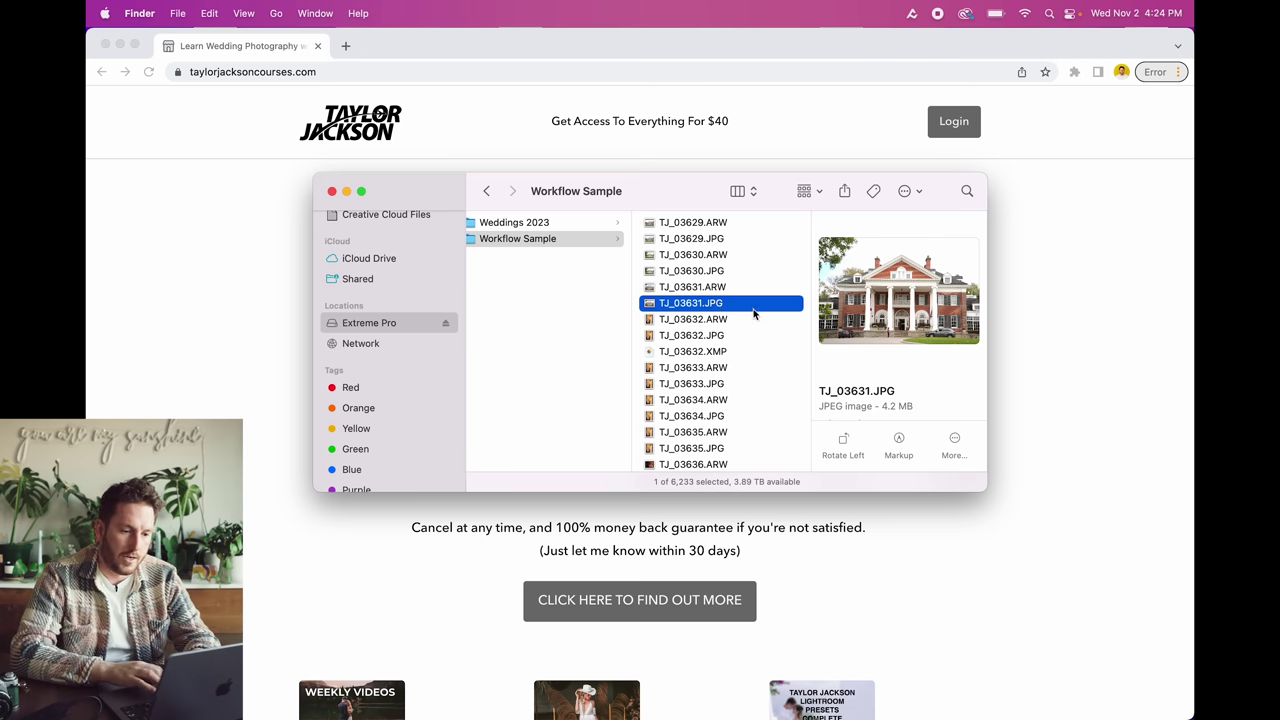
{"action": "scroll", "coordinate": [803, 443], "scroll_direction": "down", "scroll_amount": 10}
{"action": "left_click_drag", "start_coordinate": [806, 449], "coordinate": [835, 158]}
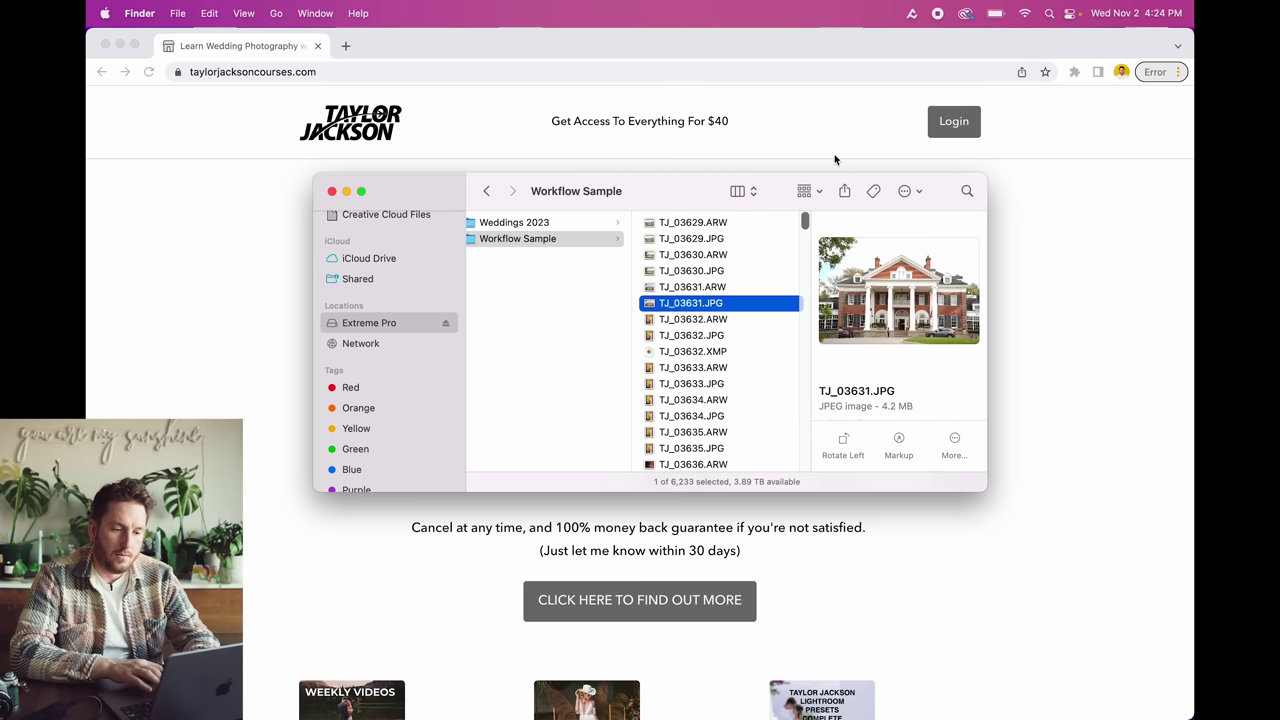
{"action": "key", "text": "Up"}
{"action": "key", "text": "Up"}
{"action": "key", "text": "Up"}
{"action": "key", "text": "Up"}
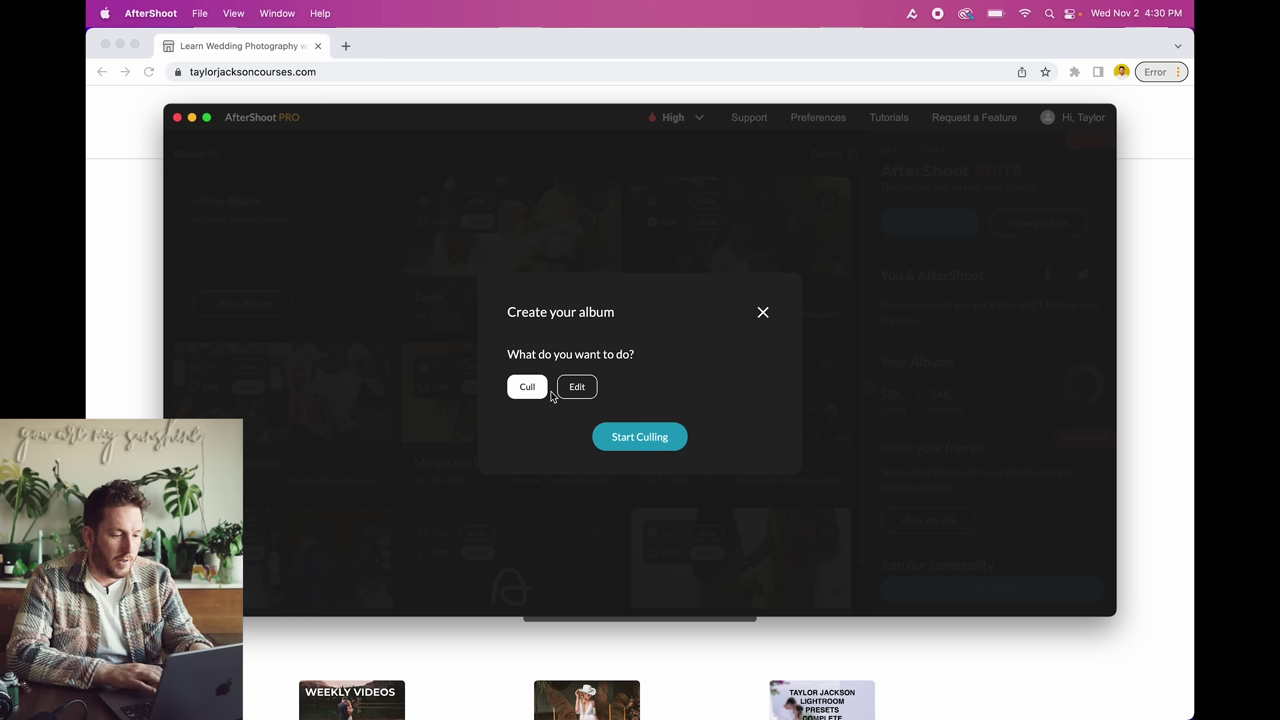
Step: Choose culling for the new album with shoot type Weddings & Engagements
{"action": "left_click", "coordinate": [640, 440]}
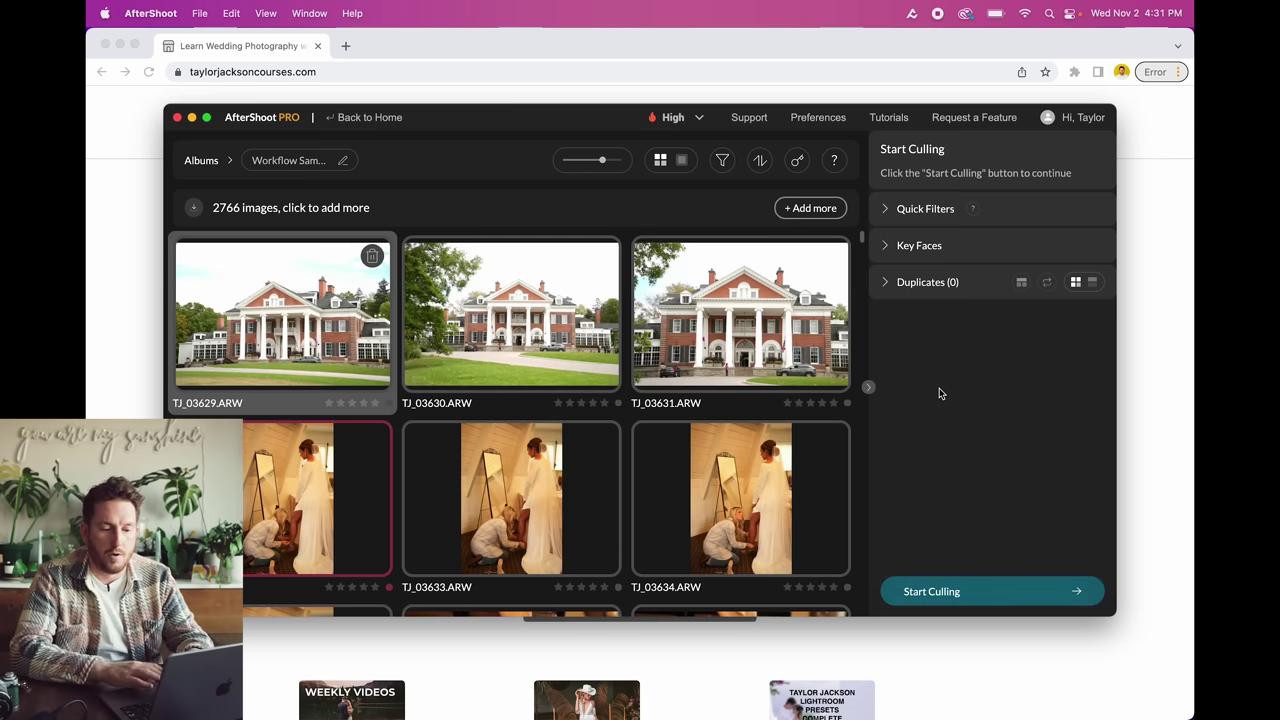
{"action": "left_click", "coordinate": [945, 591]}
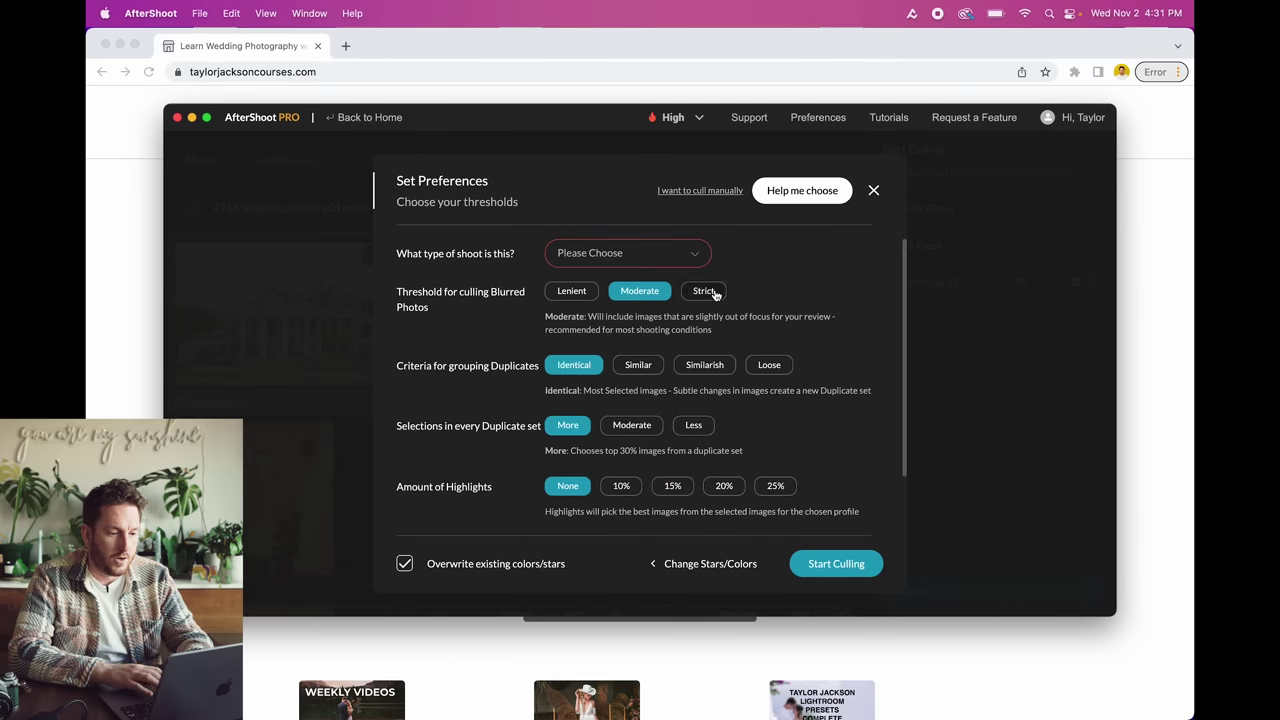
{"action": "left_click", "coordinate": [649, 254]}
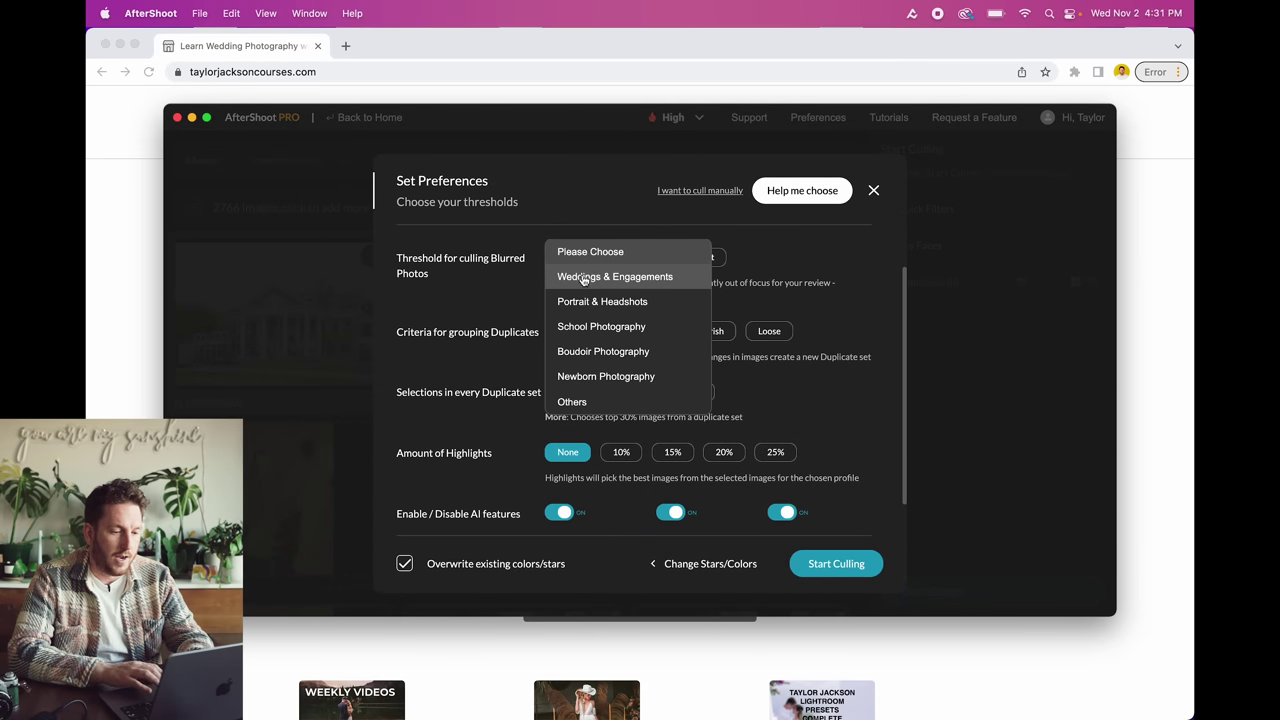
{"action": "left_click", "coordinate": [630, 272]}
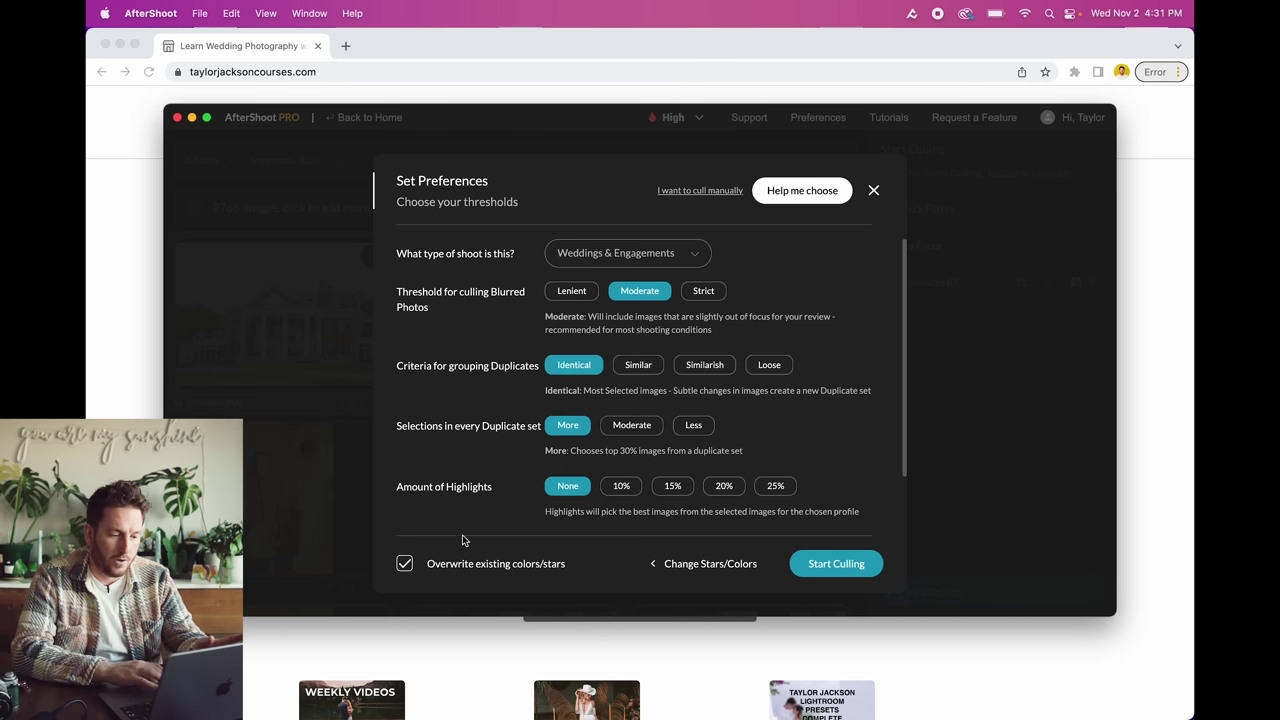
Step: Start culling, pause it, dismiss the paused notice and select photo TJ_03630
{"action": "left_click", "coordinate": [834, 563]}
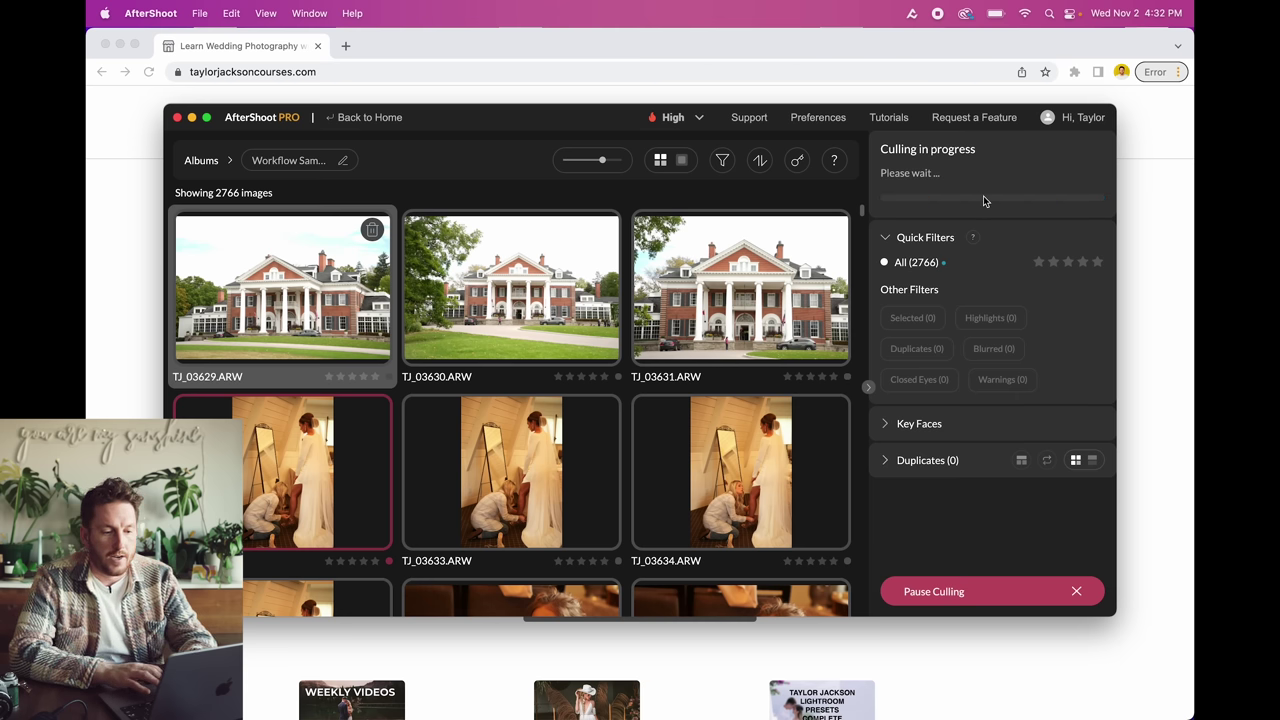
{"action": "left_click", "coordinate": [962, 595]}
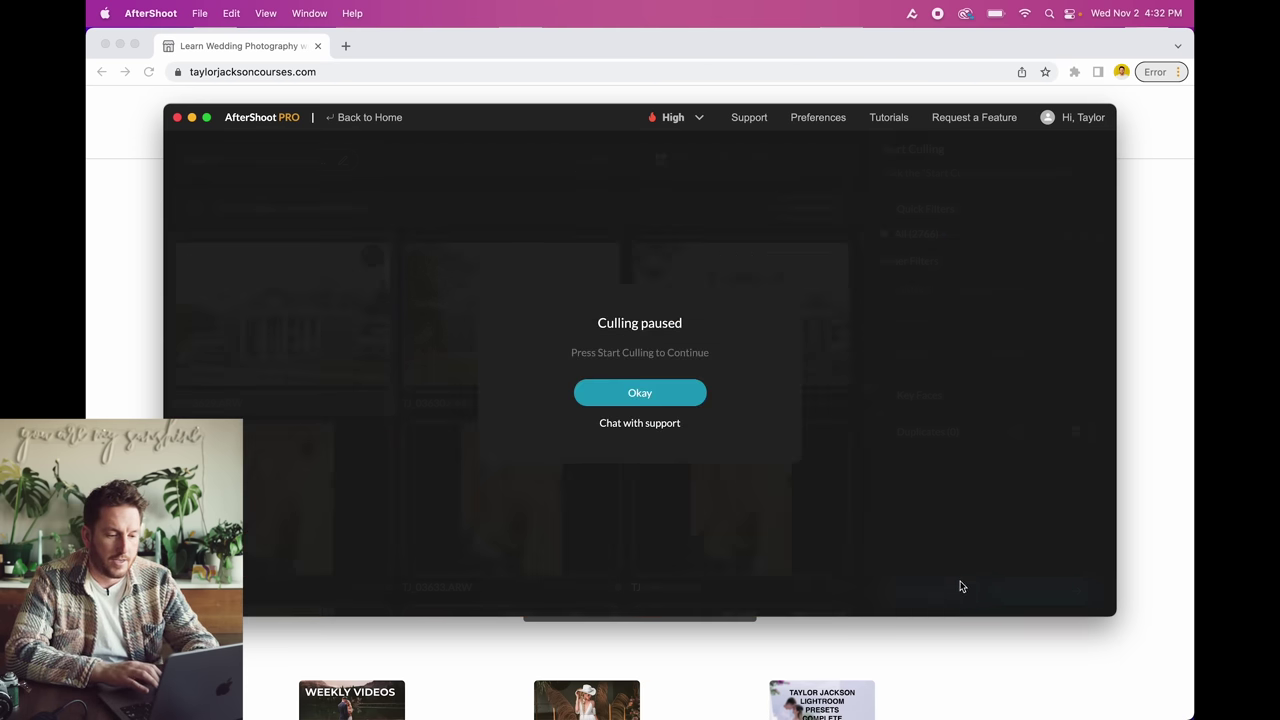
{"action": "left_click", "coordinate": [639, 393]}
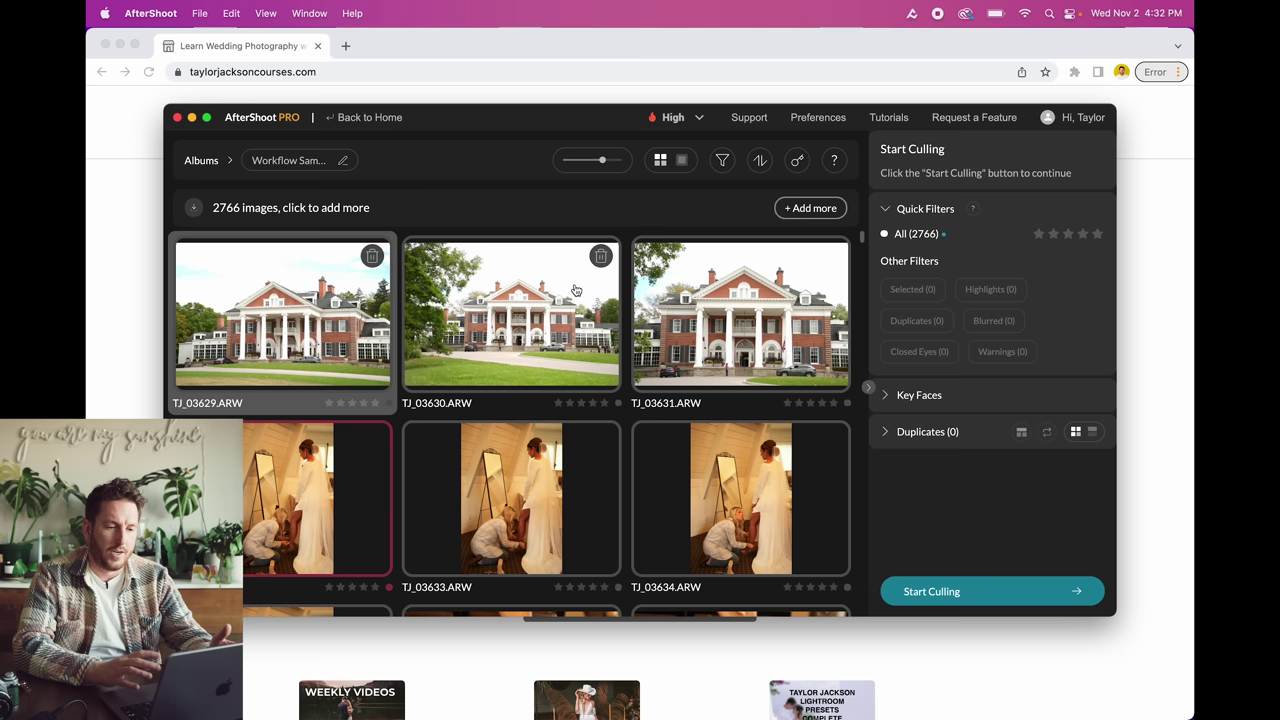
{"action": "left_click", "coordinate": [570, 322]}
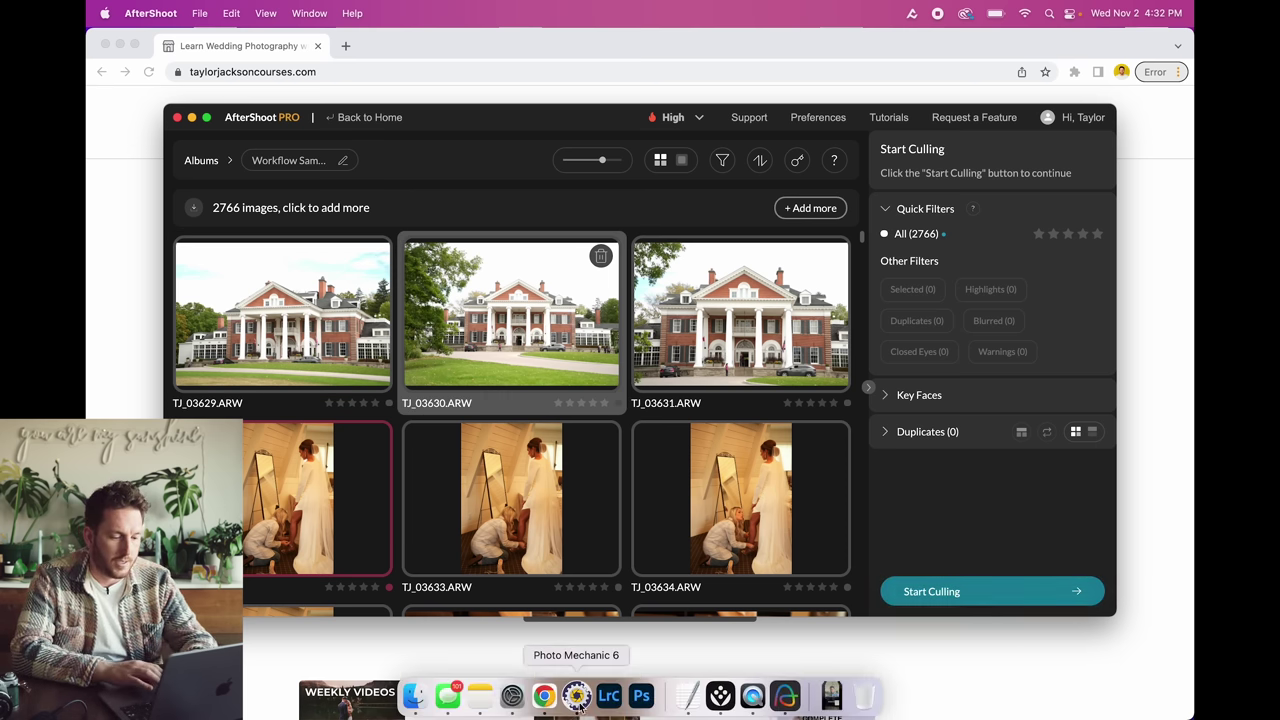
Step: Drag the Workflow Sample folder into Photo Mechanic and browse its contact sheet
{"action": "left_click", "coordinate": [586, 690]}
{"action": "left_click_drag", "start_coordinate": [553, 240], "coordinate": [670, 122]}
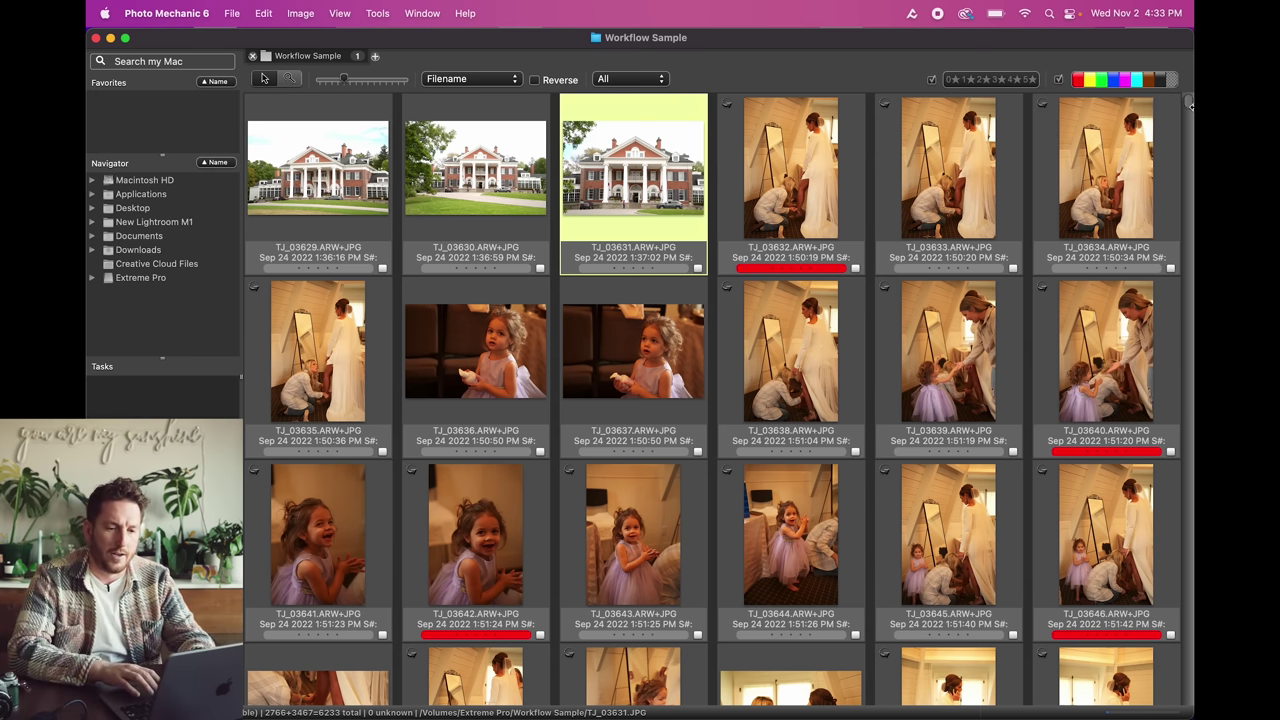
{"action": "left_click_drag", "start_coordinate": [1190, 107], "coordinate": [1170, 455]}
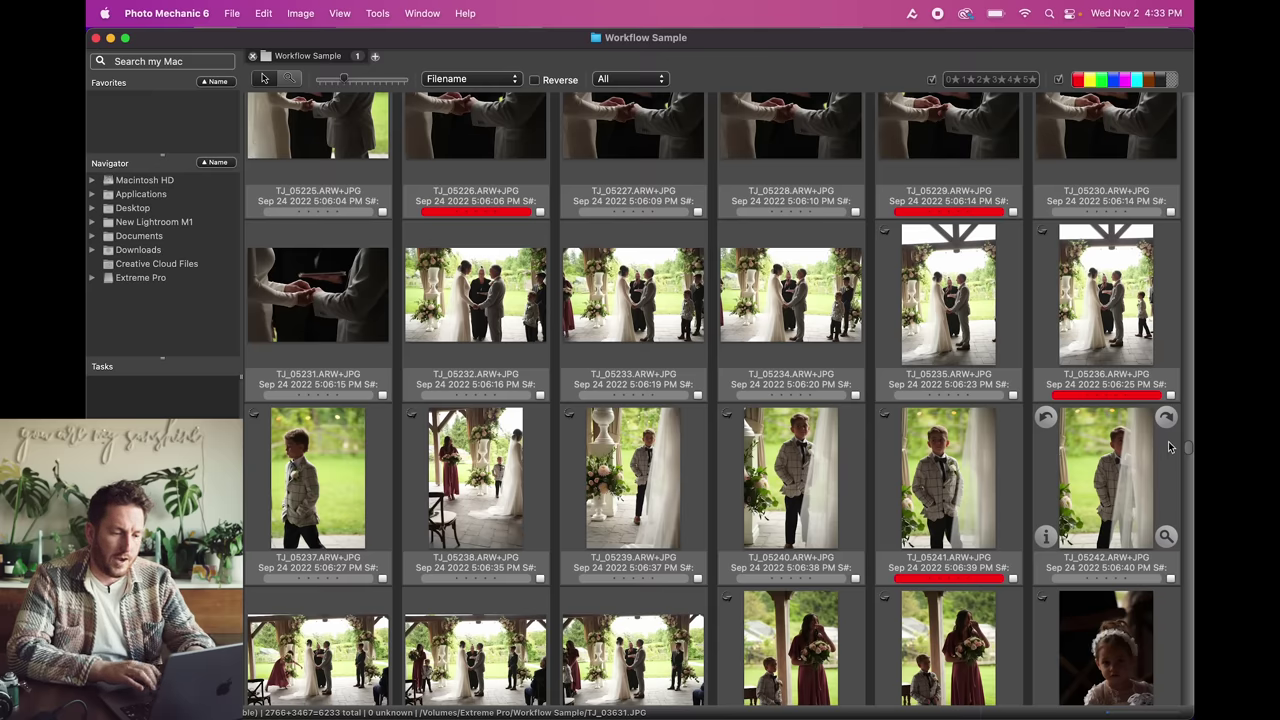
{"action": "scroll", "coordinate": [940, 478], "scroll_direction": "up", "scroll_amount": 1}
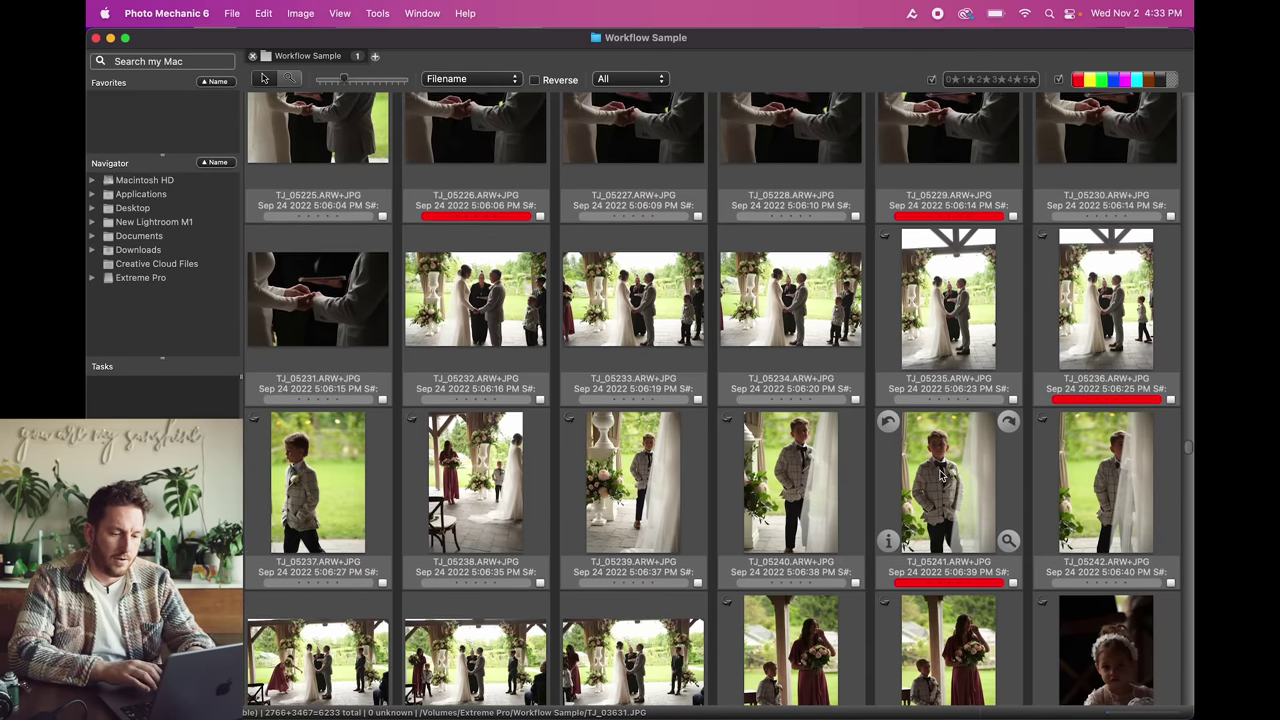
{"action": "scroll", "coordinate": [940, 478], "scroll_direction": "up", "scroll_amount": 3}
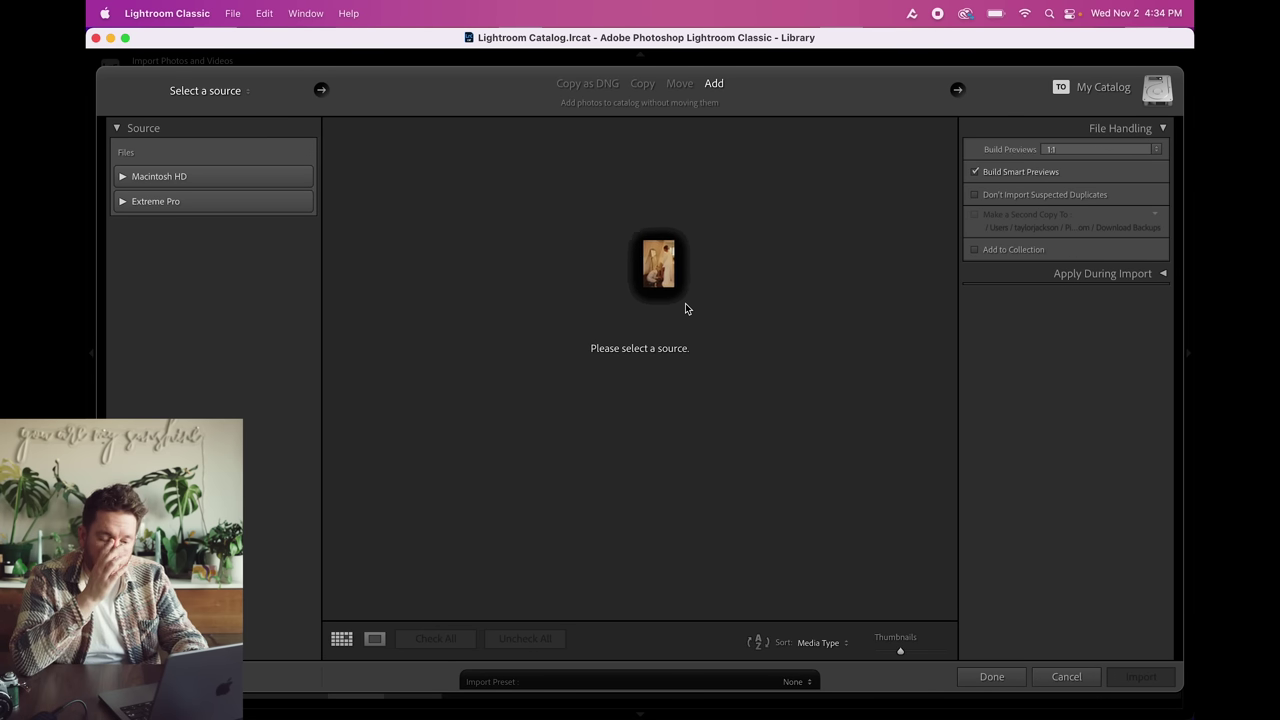
{"action": "key", "text": "super+Tab"}
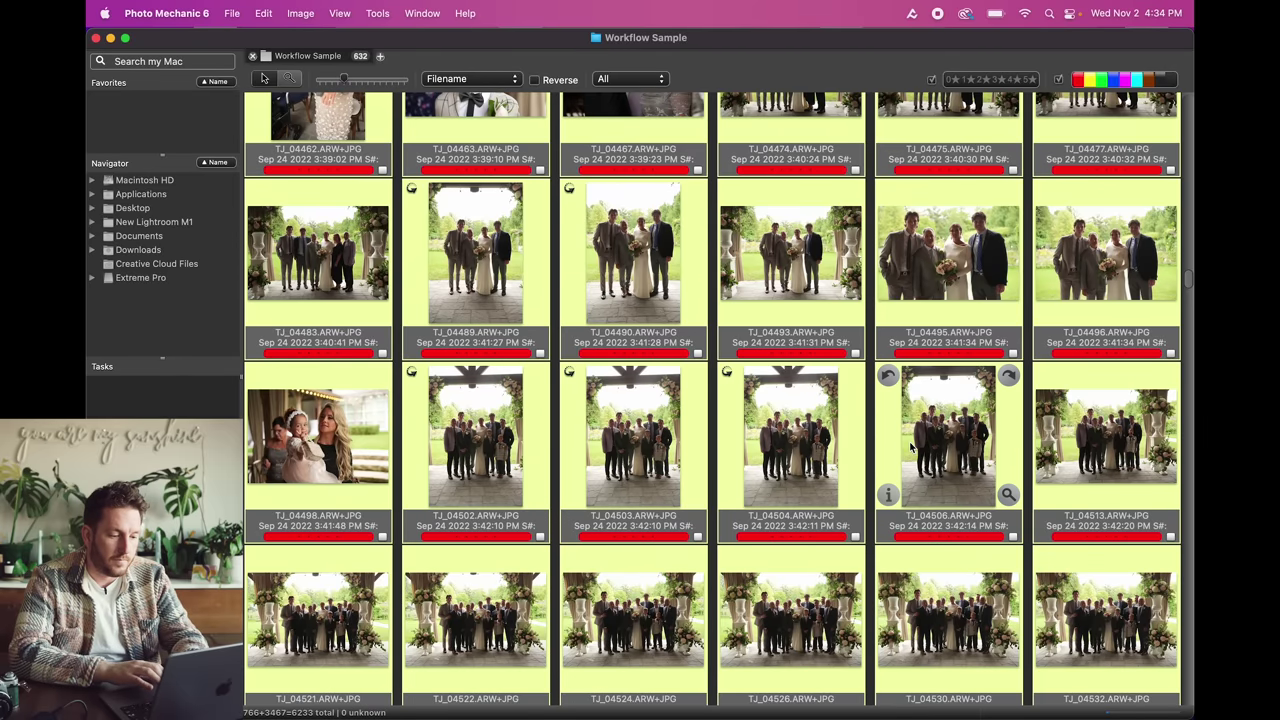
{"action": "key", "text": "super+Tab"}
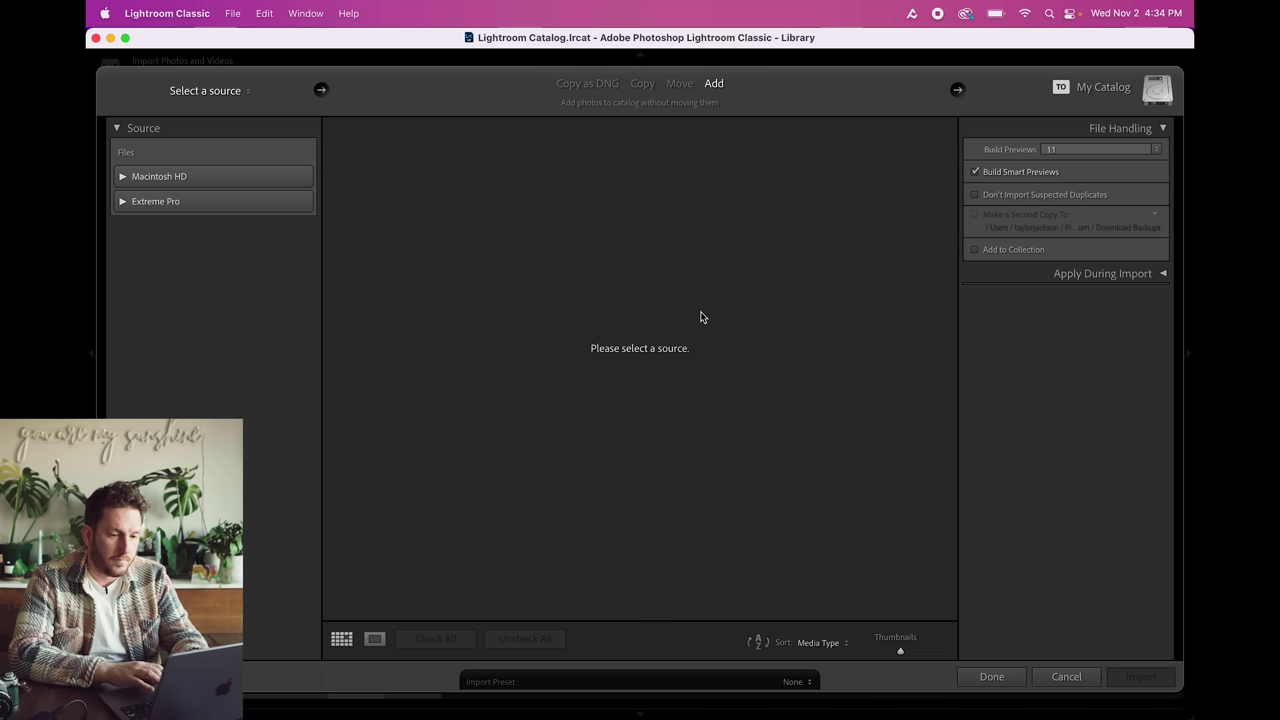
Step: Bring the tagged photos into Lightroom's import and import them with Minimal previews
{"action": "key", "text": "super+Tab"}
{"action": "left_click_drag", "start_coordinate": [615, 247], "coordinate": [642, 347]}
{"action": "key", "text": "super+Tab"}
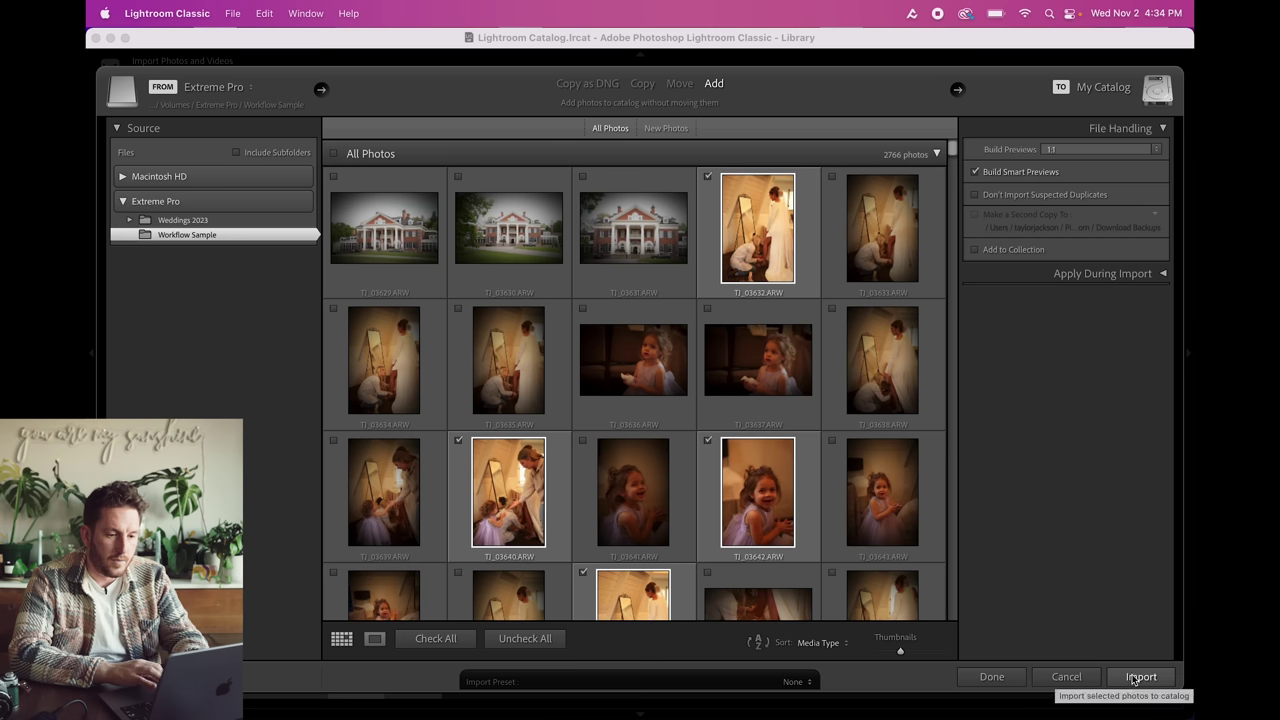
{"action": "left_click", "coordinate": [1100, 149]}
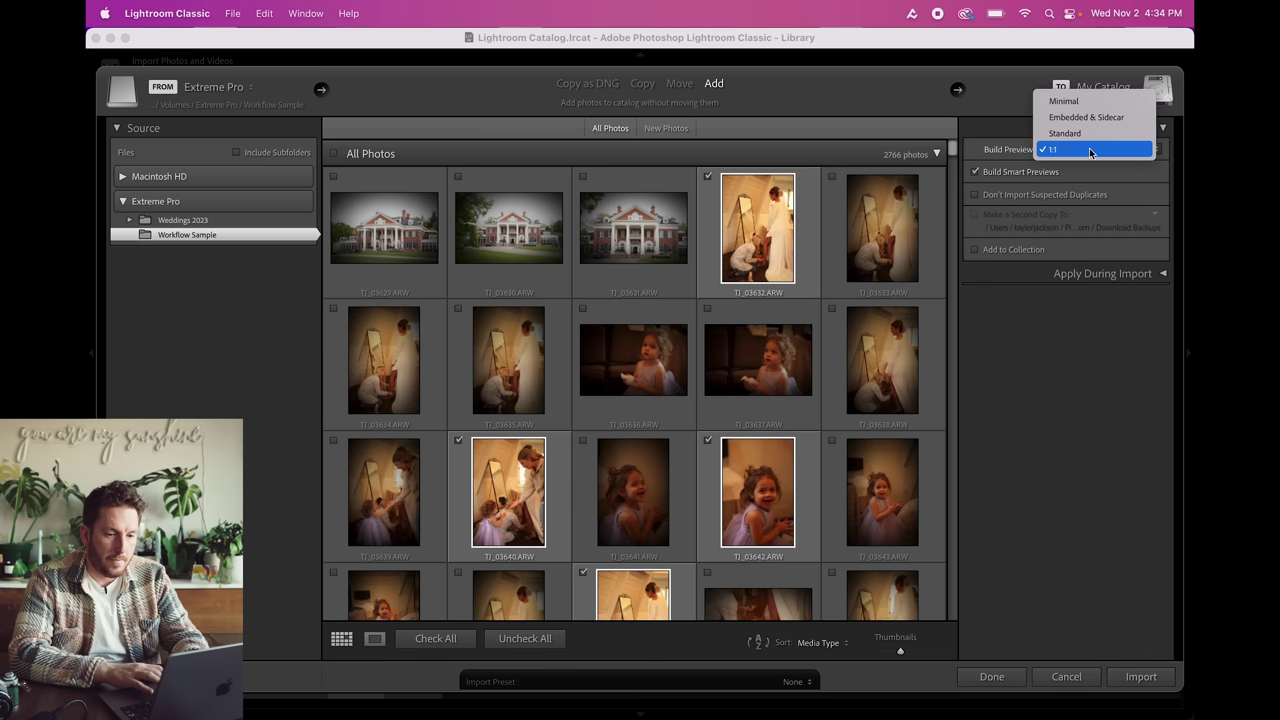
{"action": "left_click", "coordinate": [1050, 96]}
{"action": "left_click", "coordinate": [1140, 676]}
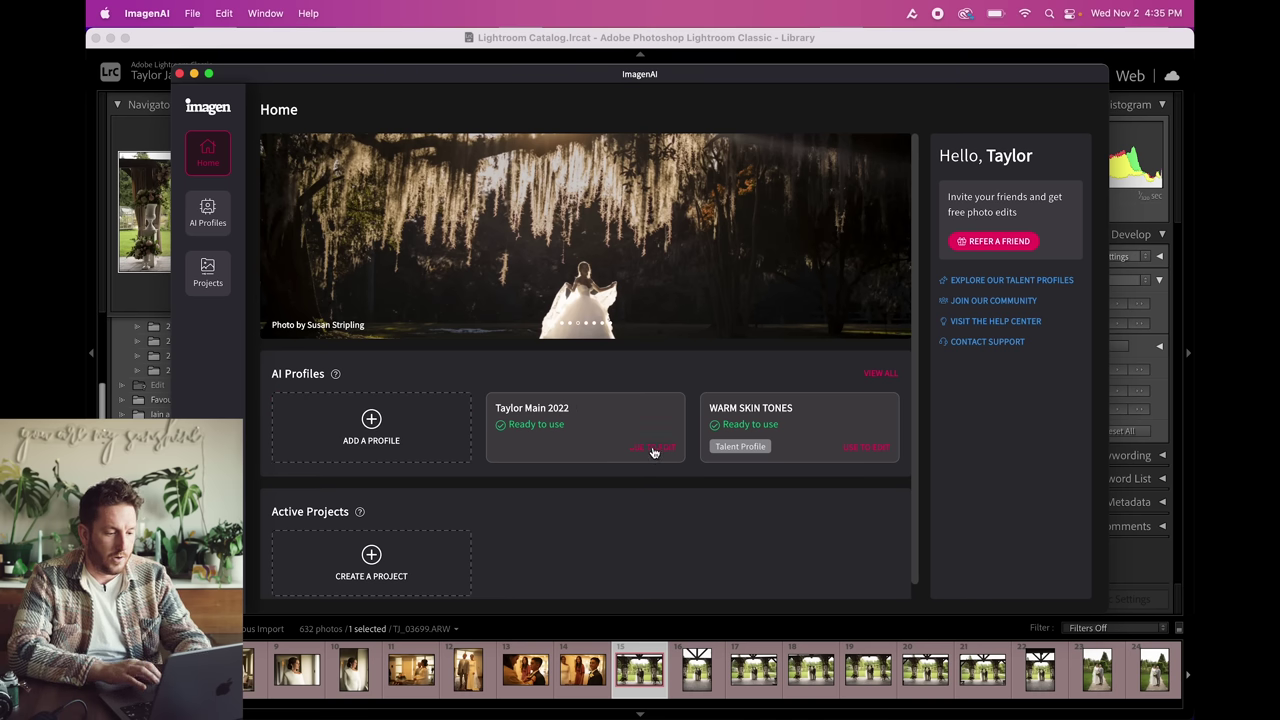
Step: Use the main 2022 profile, add the 632 Workflow Sample photos from the recent catalog, and upload
{"action": "left_click", "coordinate": [652, 450]}
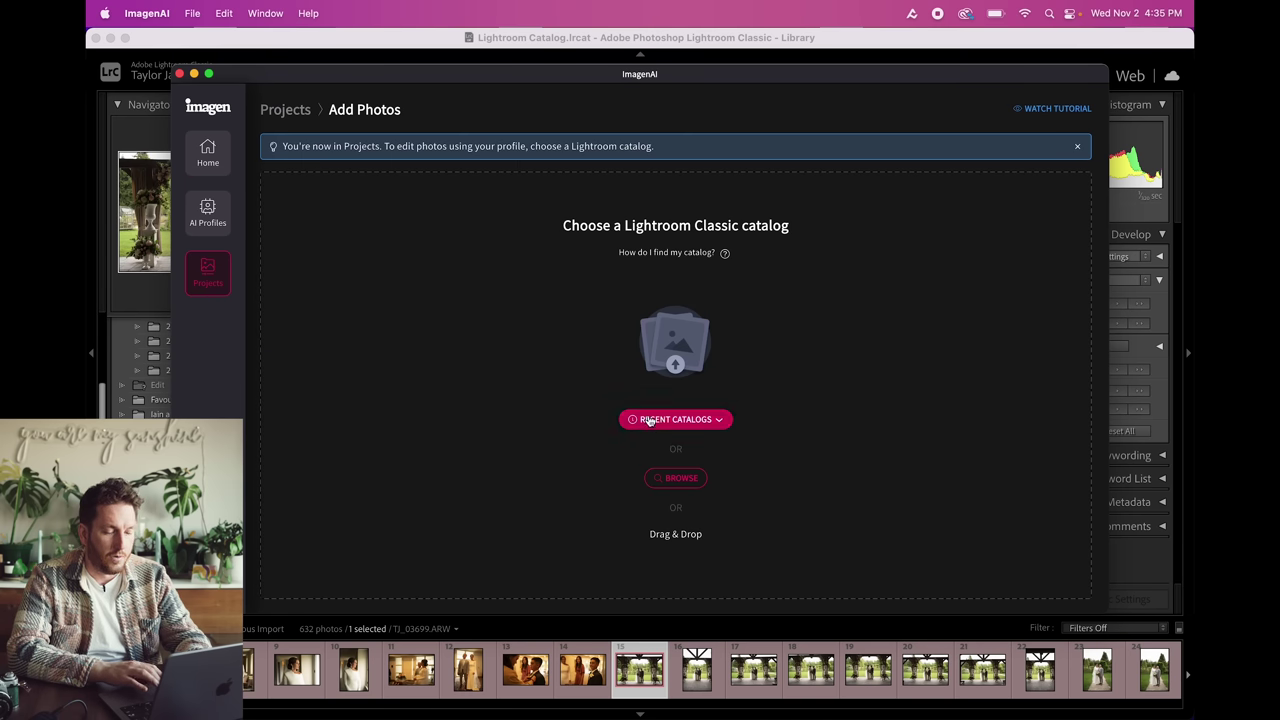
{"action": "left_click", "coordinate": [690, 420]}
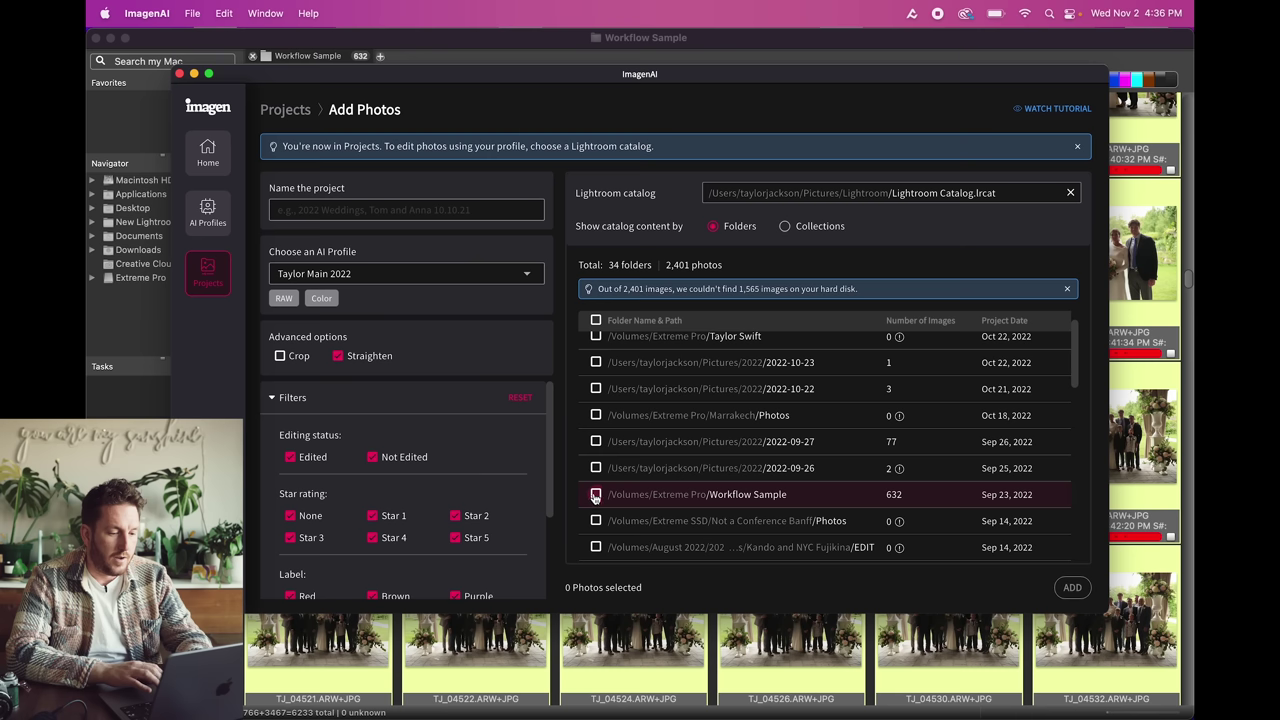
{"action": "left_click", "coordinate": [595, 494]}
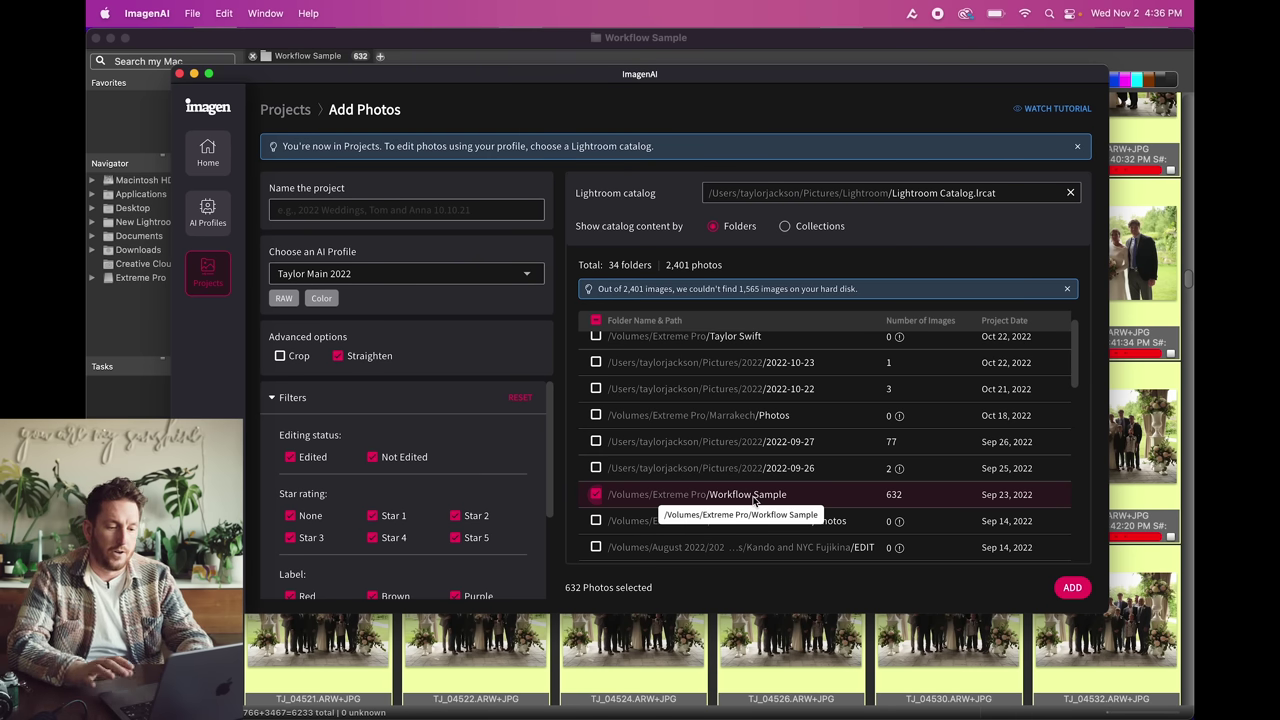
{"action": "left_click", "coordinate": [1068, 587]}
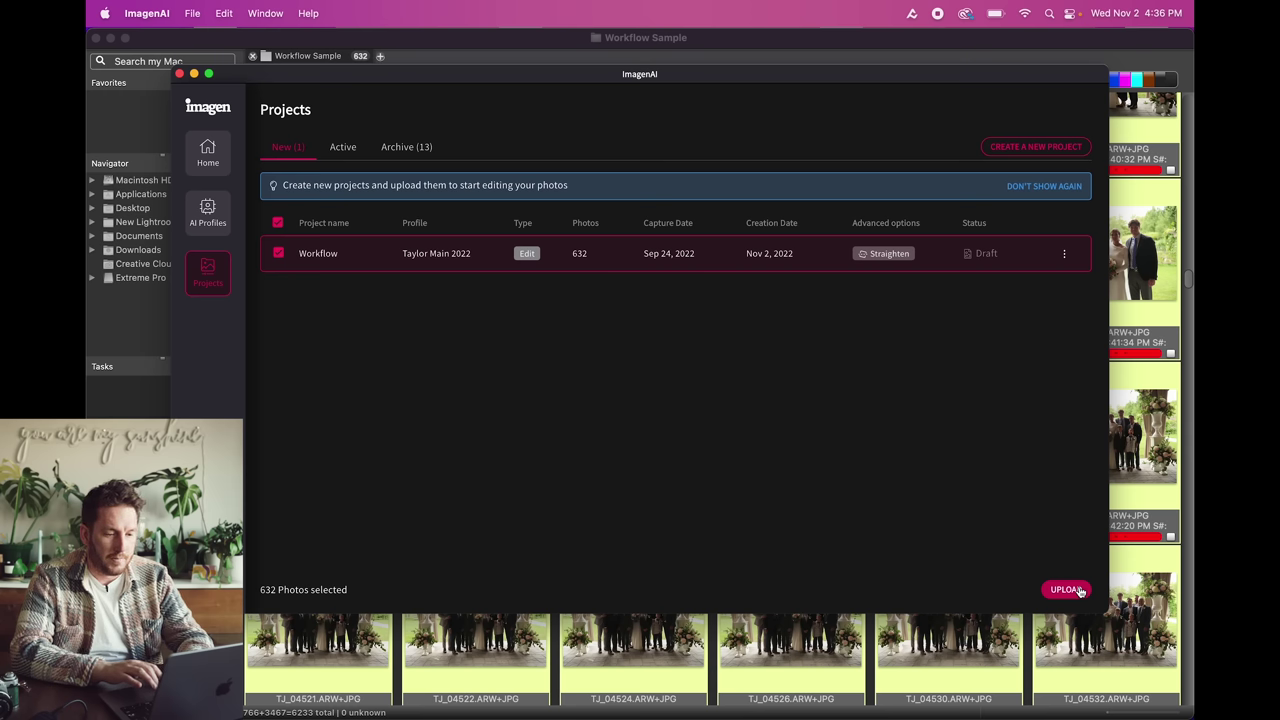
{"action": "left_click", "coordinate": [1078, 590]}
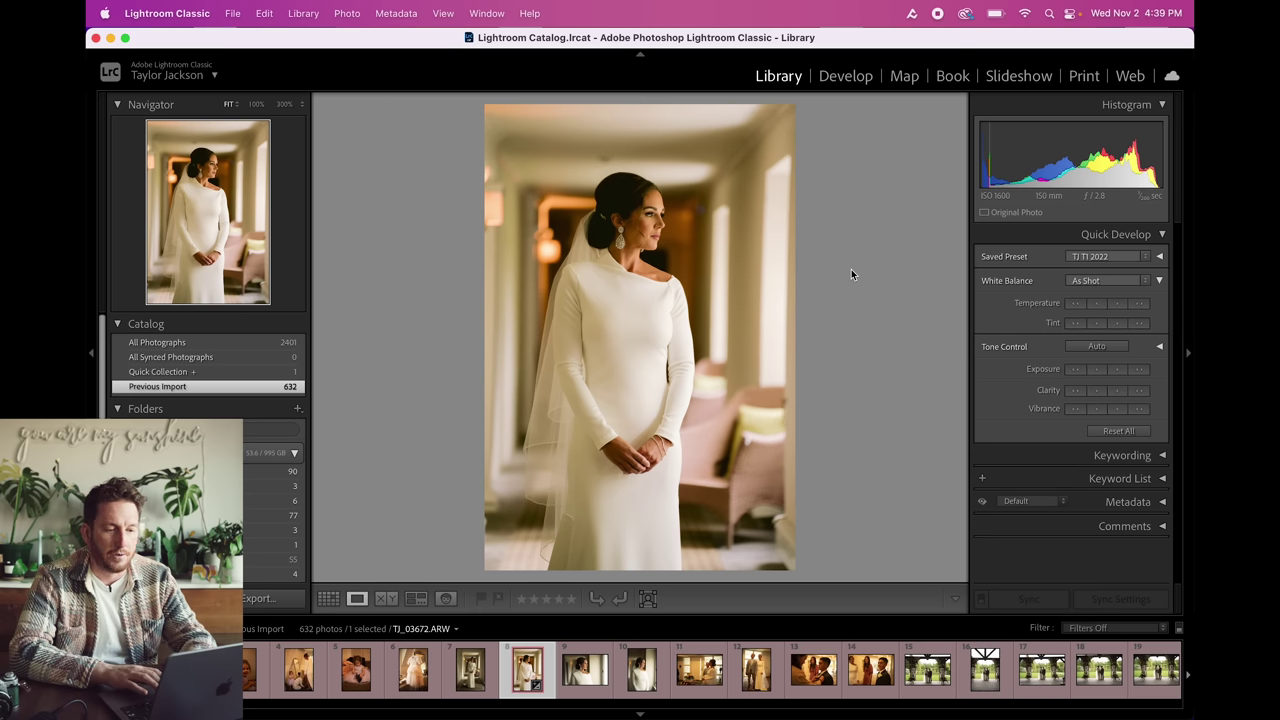
Step: Make a TJ BW 2022 virtual copy of bride portrait TJ_03672, then select all 633 photos
{"action": "key", "text": "super+apostrophe"}
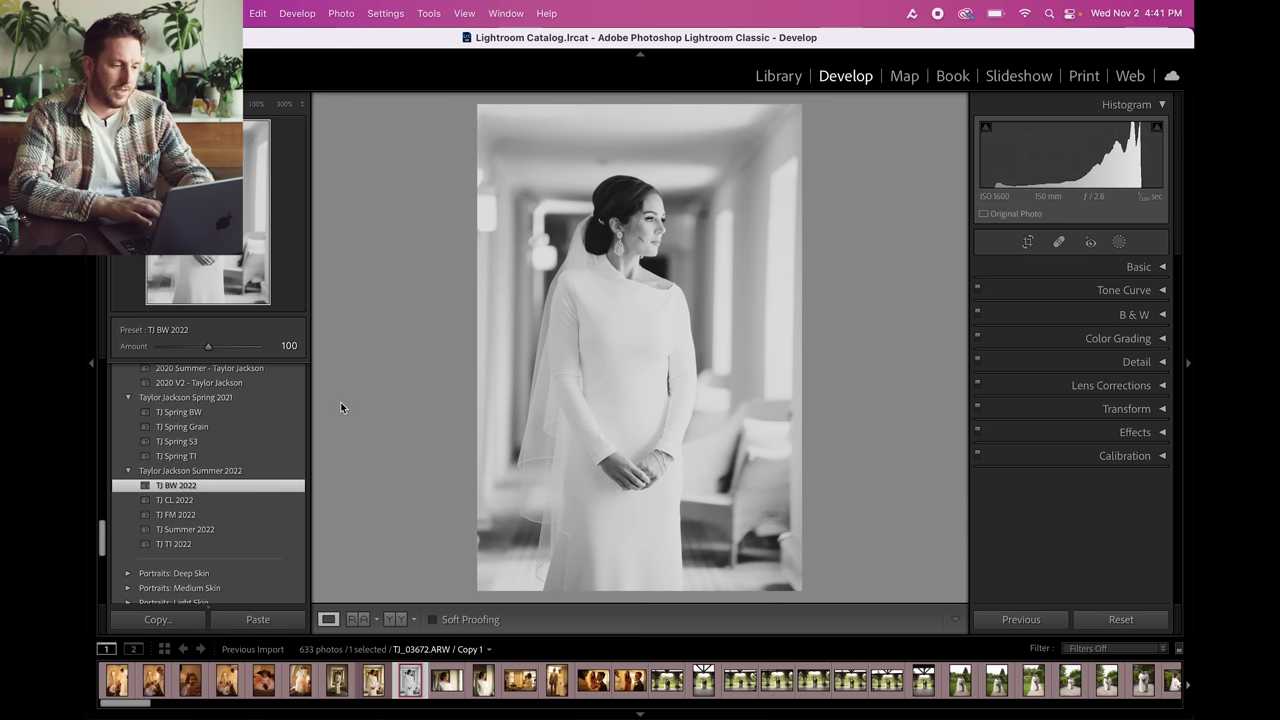
{"action": "scroll", "coordinate": [210, 410], "scroll_direction": "up", "scroll_amount": 3}
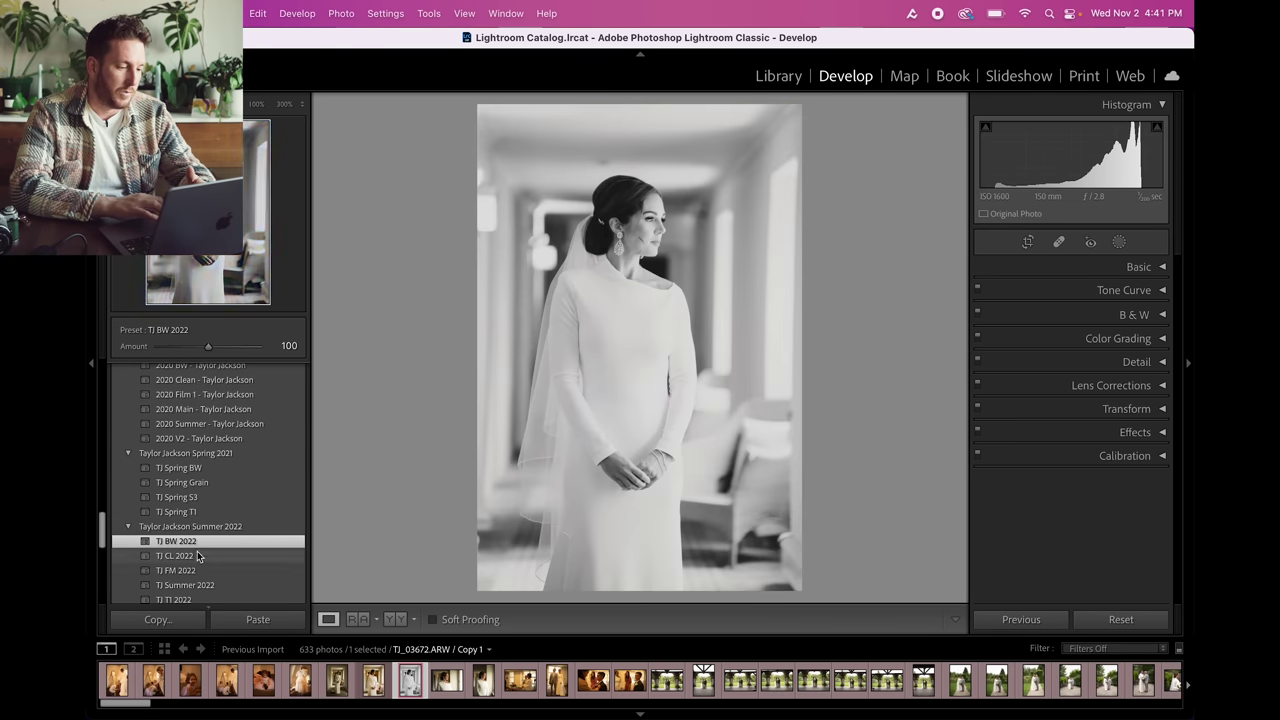
{"action": "scroll", "coordinate": [290, 540], "scroll_direction": "down", "scroll_amount": 3}
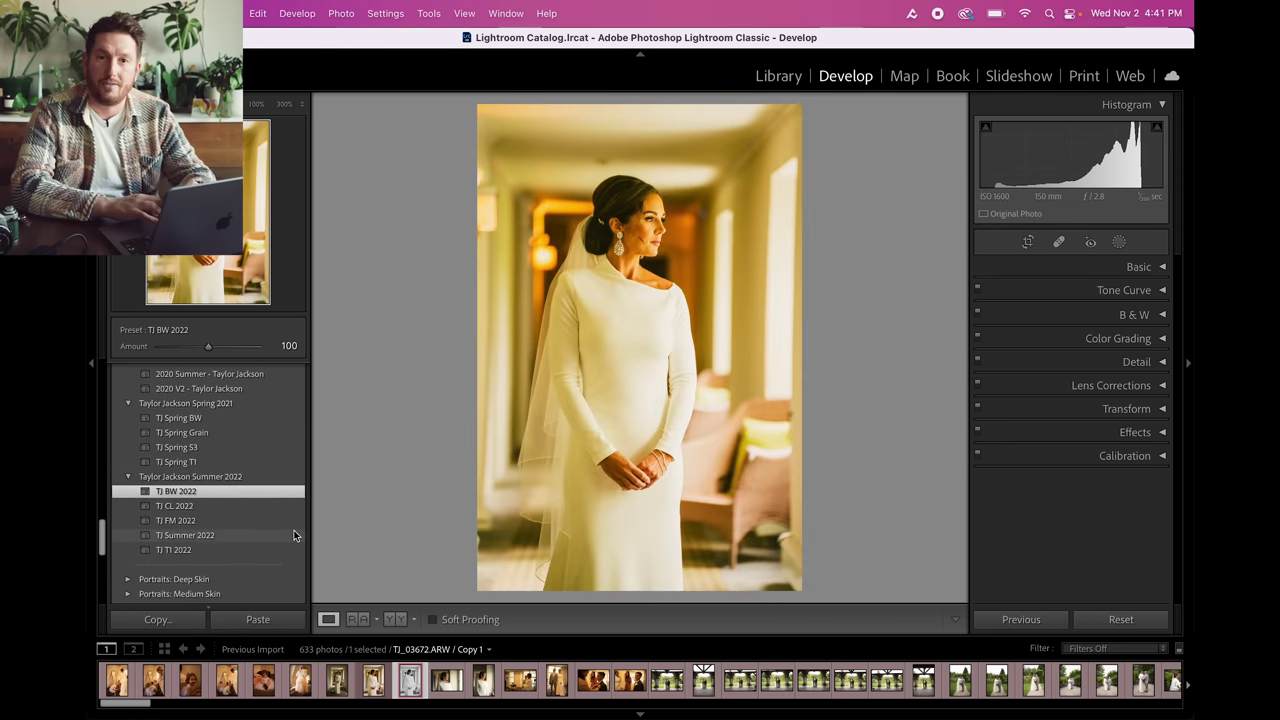
{"action": "key", "text": "super+a"}
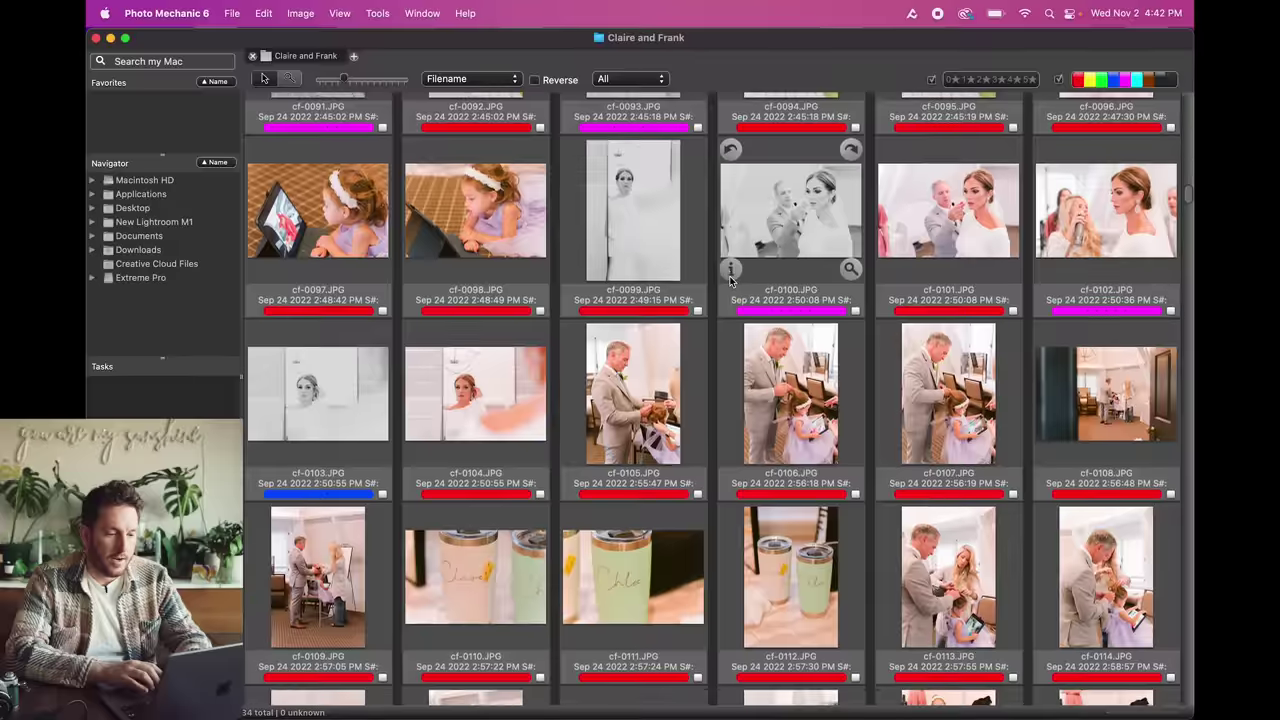
Step: Scroll through the Claire and Frank JPEG contact sheet, then launch Photoshop 2022
{"action": "scroll", "coordinate": [729, 275], "scroll_direction": "down", "scroll_amount": 10}
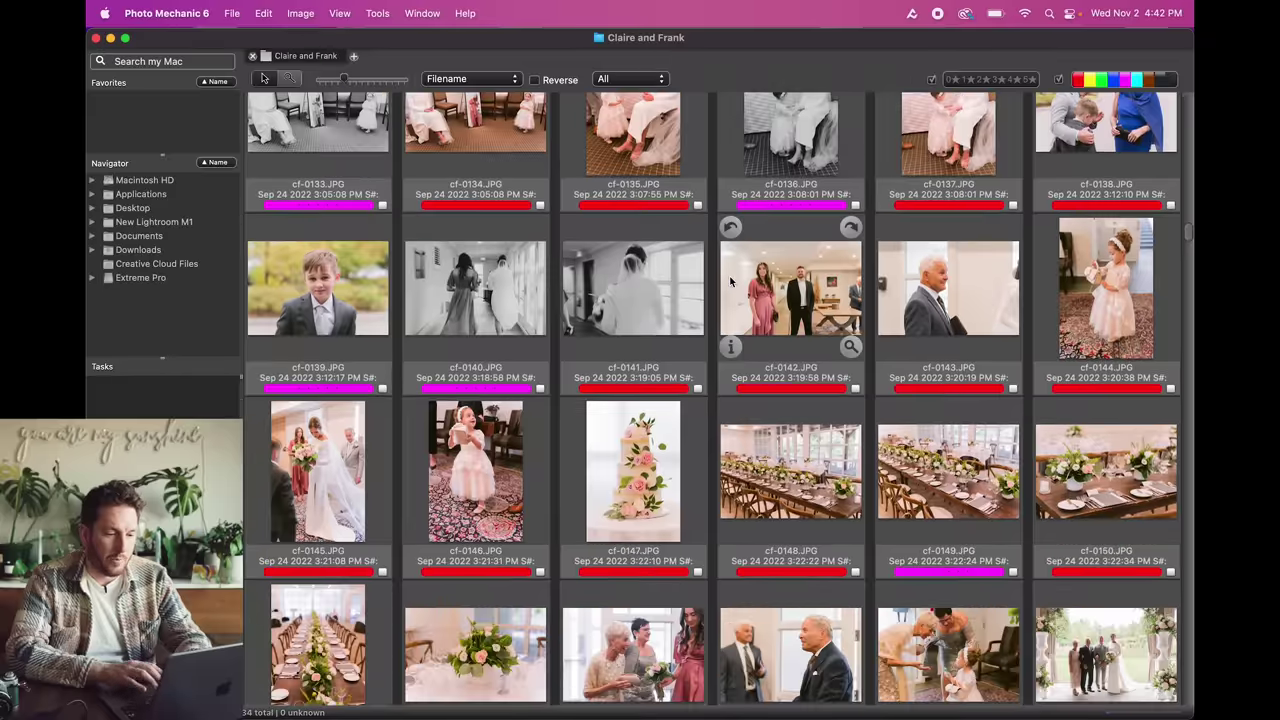
{"action": "scroll", "coordinate": [645, 449], "scroll_direction": "down", "scroll_amount": 10}
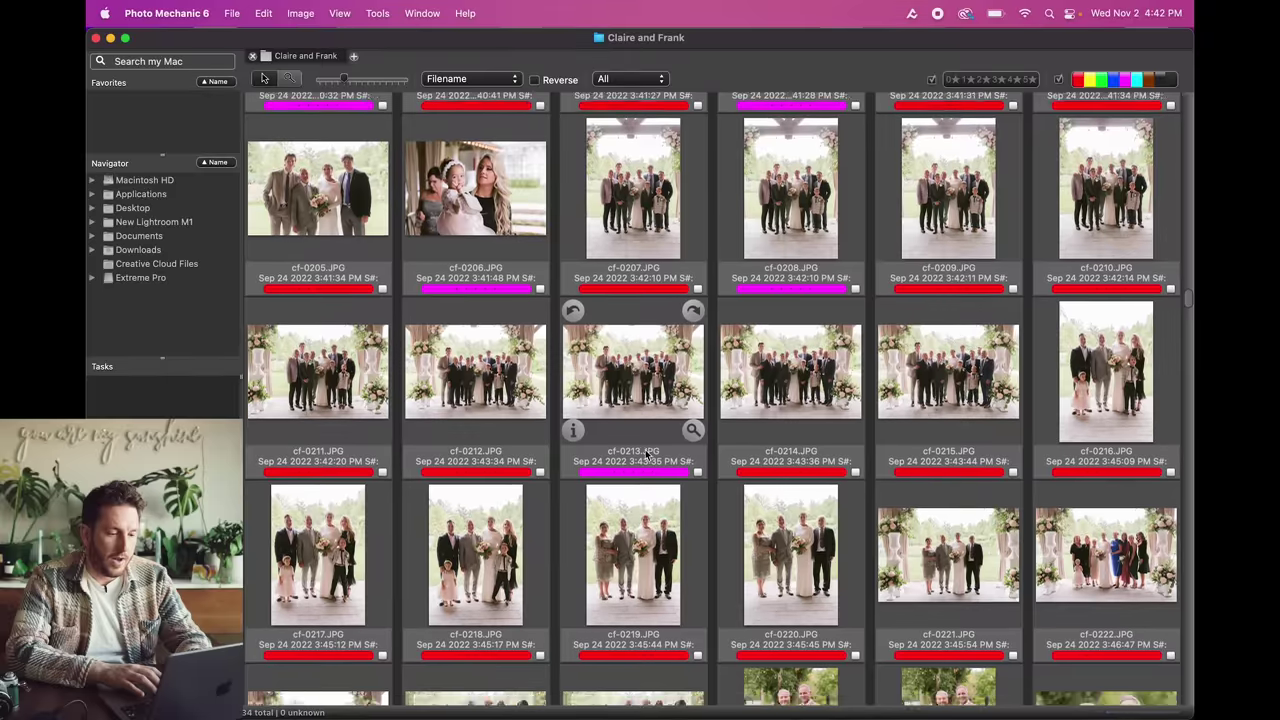
{"action": "scroll", "coordinate": [645, 449], "scroll_direction": "down", "scroll_amount": 15}
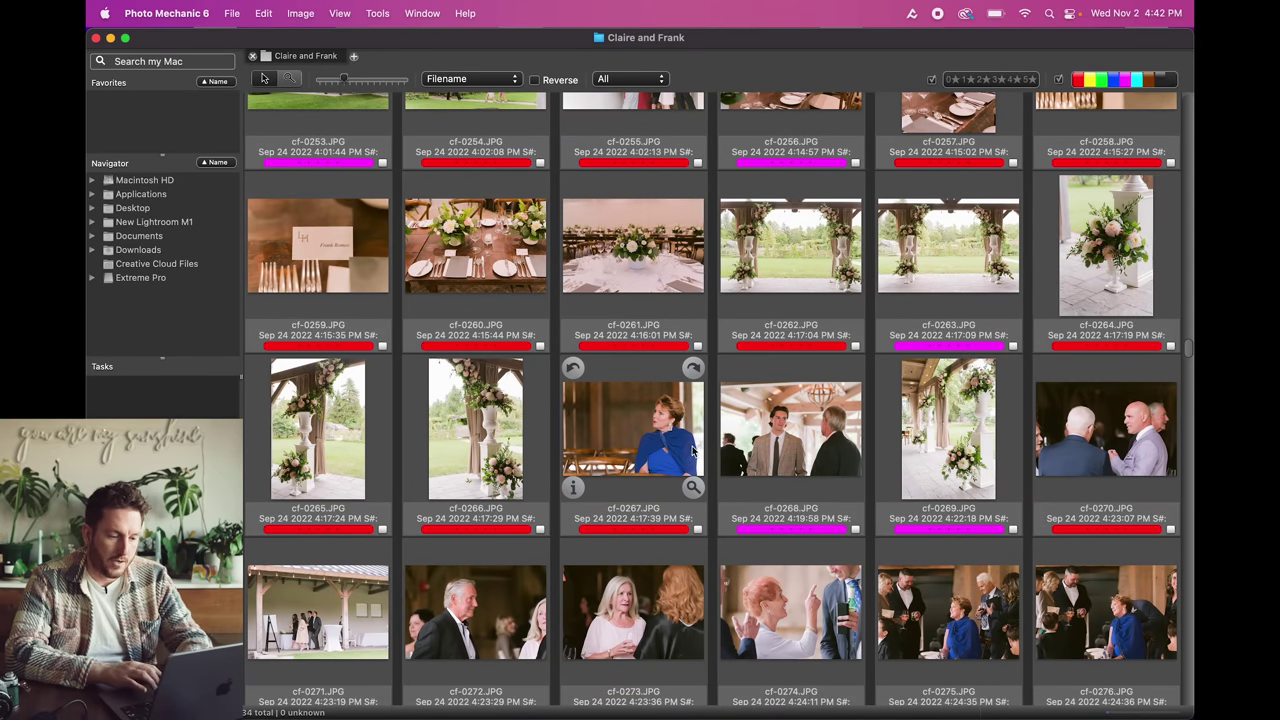
{"action": "scroll", "coordinate": [692, 450], "scroll_direction": "down", "scroll_amount": 4}
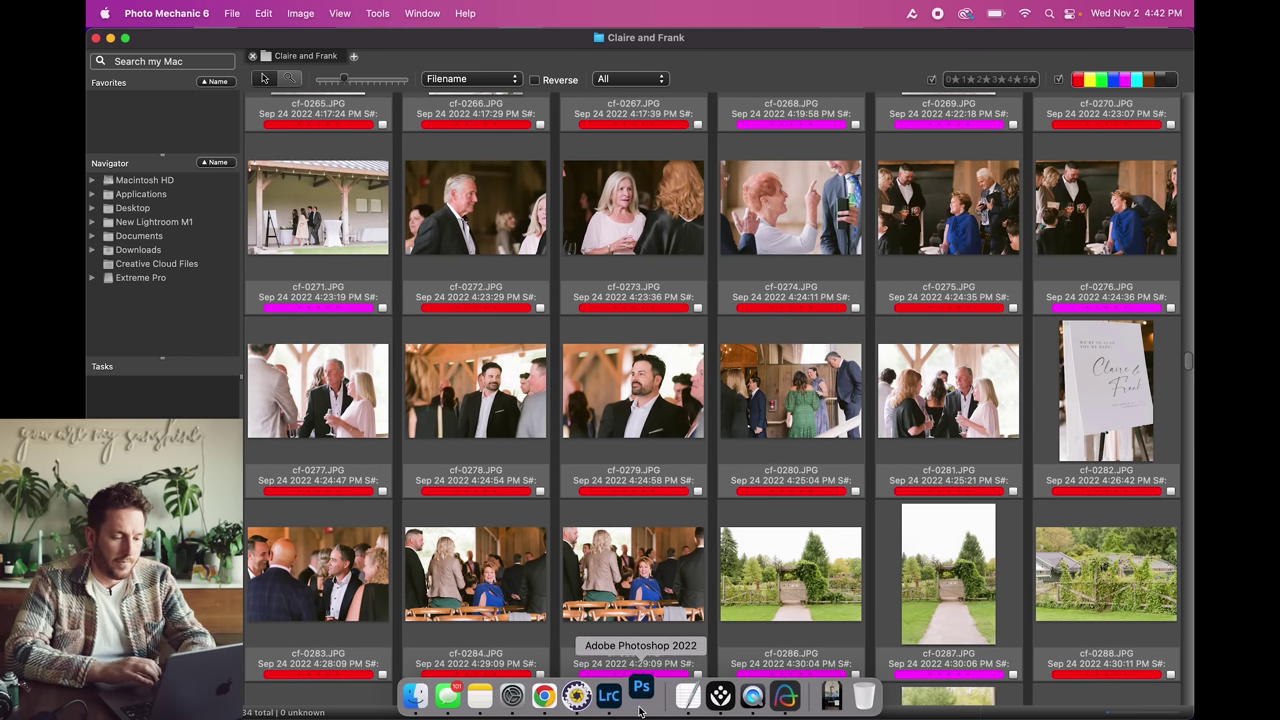
{"action": "left_click", "coordinate": [640, 710]}
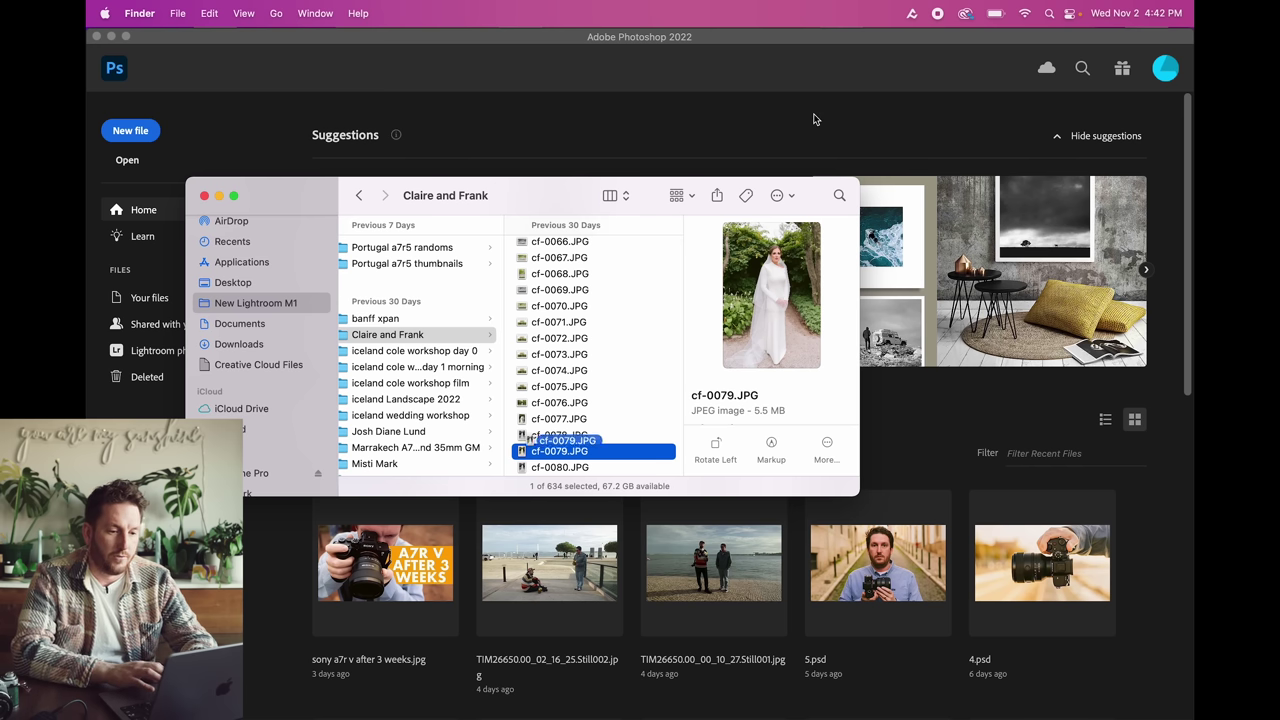
Step: Open cf-0079.JPG, zoom to 25%, and browse Image > Adjustments without applying anything
{"action": "left_click_drag", "start_coordinate": [813, 119], "coordinate": [695, 133]}
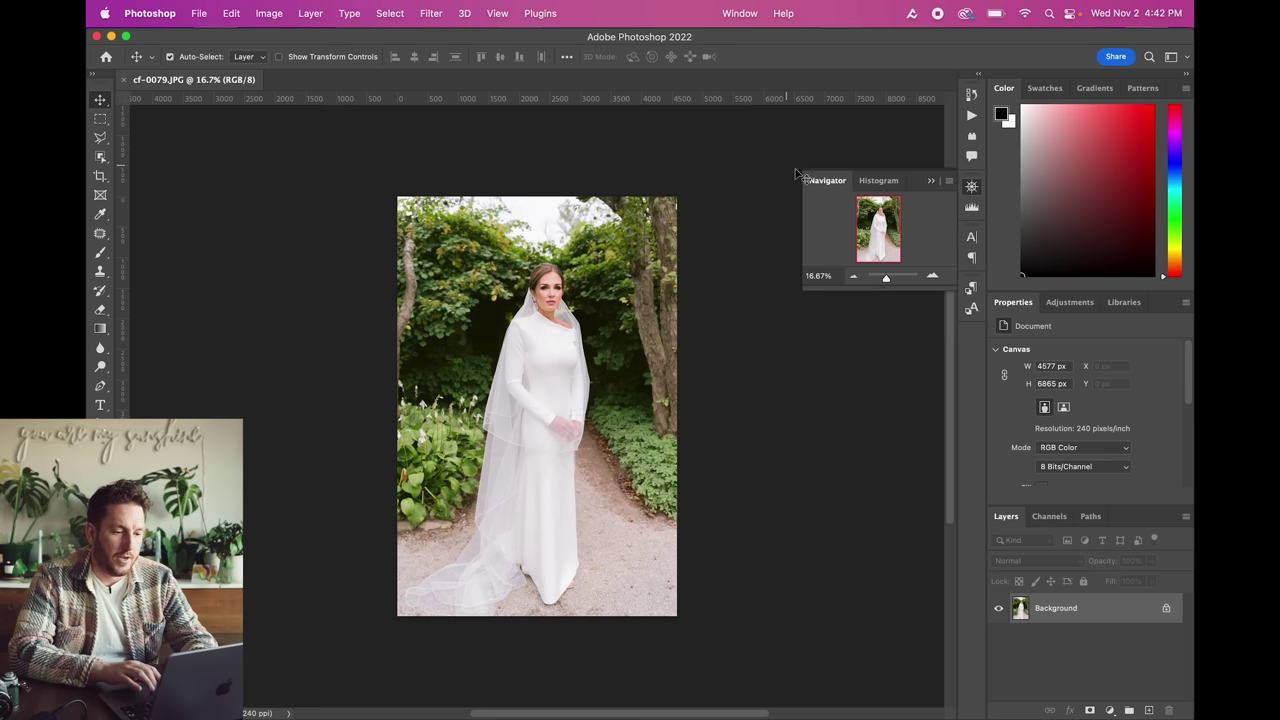
{"action": "left_click", "coordinate": [932, 275]}
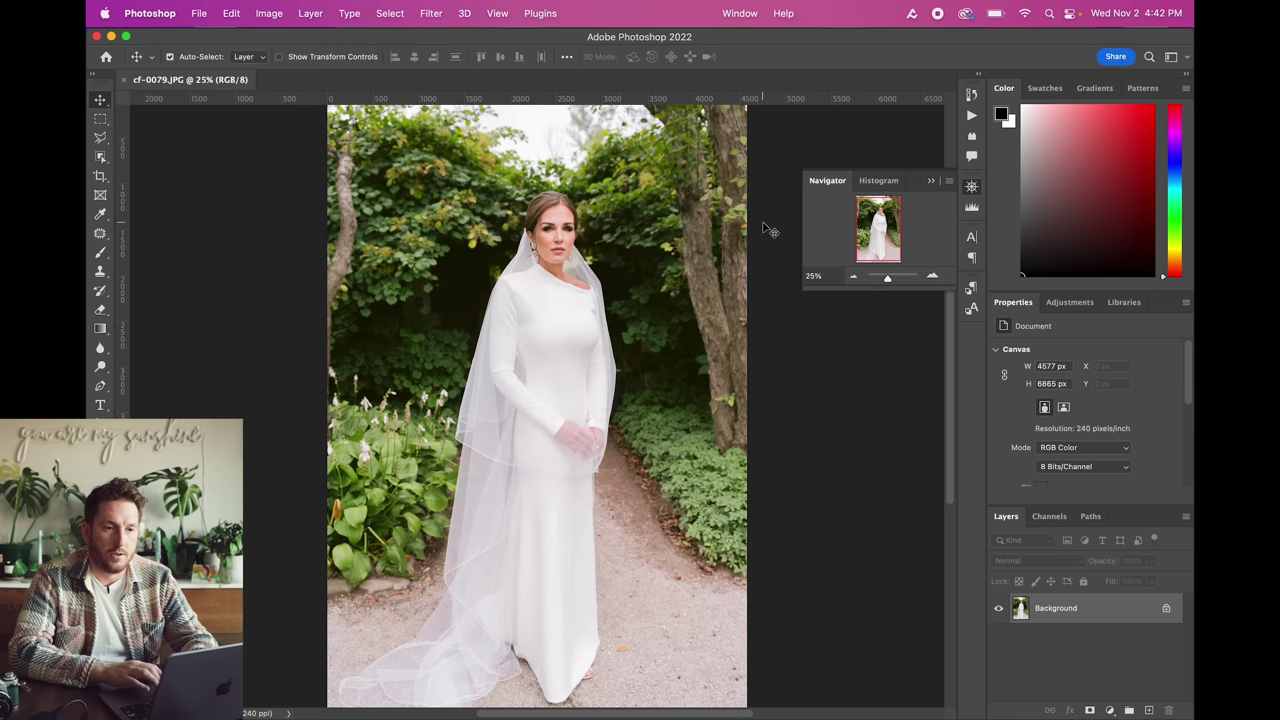
{"action": "left_click", "coordinate": [270, 13]}
{"action": "mouse_move", "coordinate": [307, 59]}
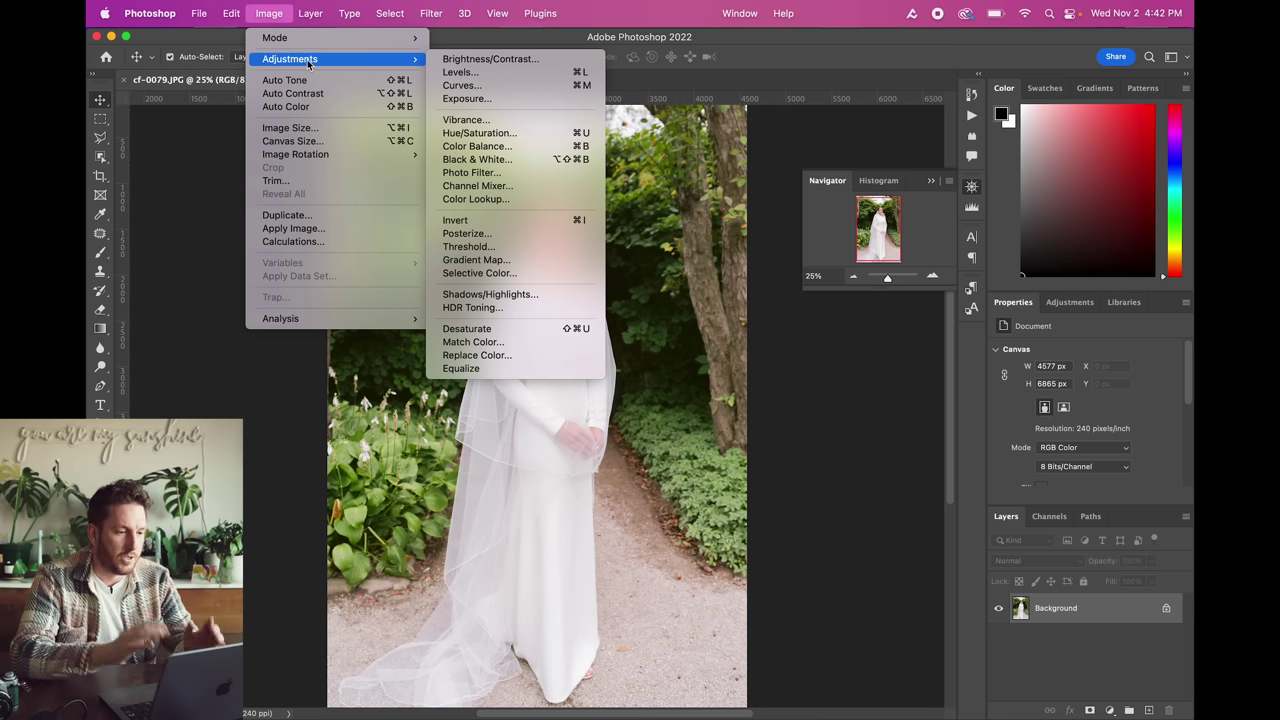
{"action": "key", "text": "Escape"}
{"action": "key", "text": "Escape"}
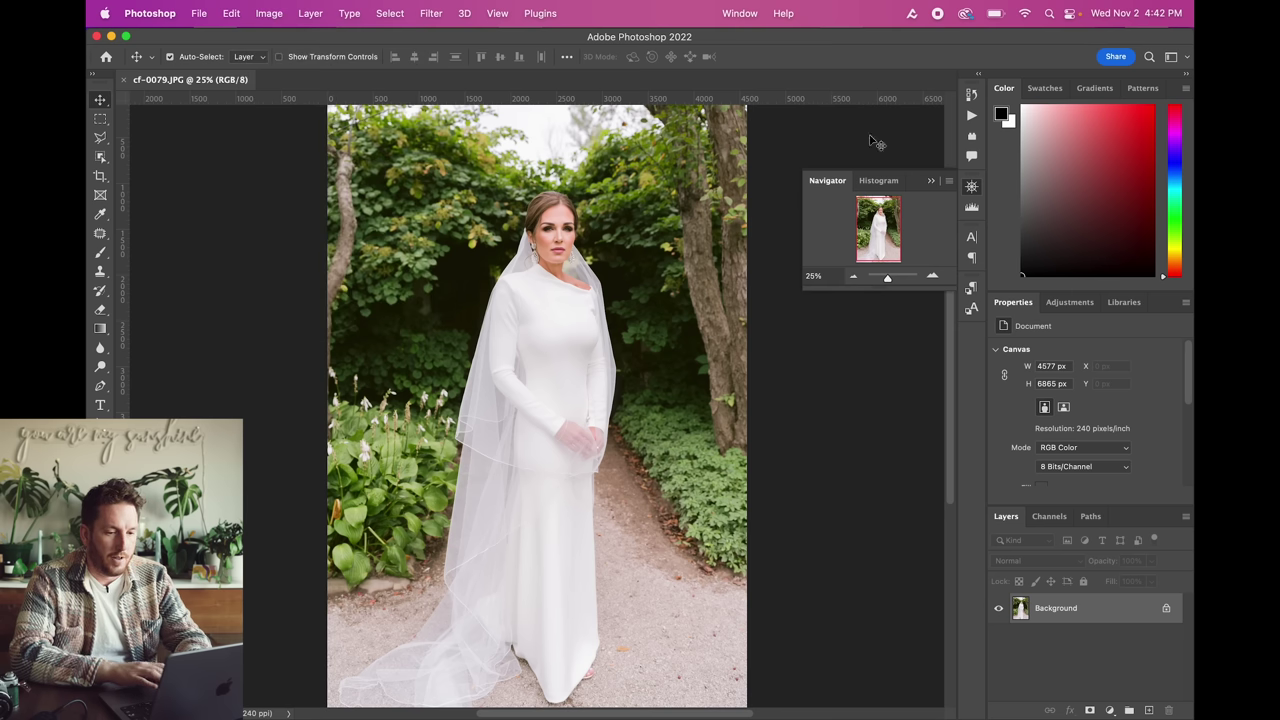
Step: Show the Actions panel, inspect the 98+Port action, and collapse Set 1
{"action": "left_click", "coordinate": [969, 187]}
{"action": "left_click", "coordinate": [971, 115]}
{"action": "left_click", "coordinate": [866, 126]}
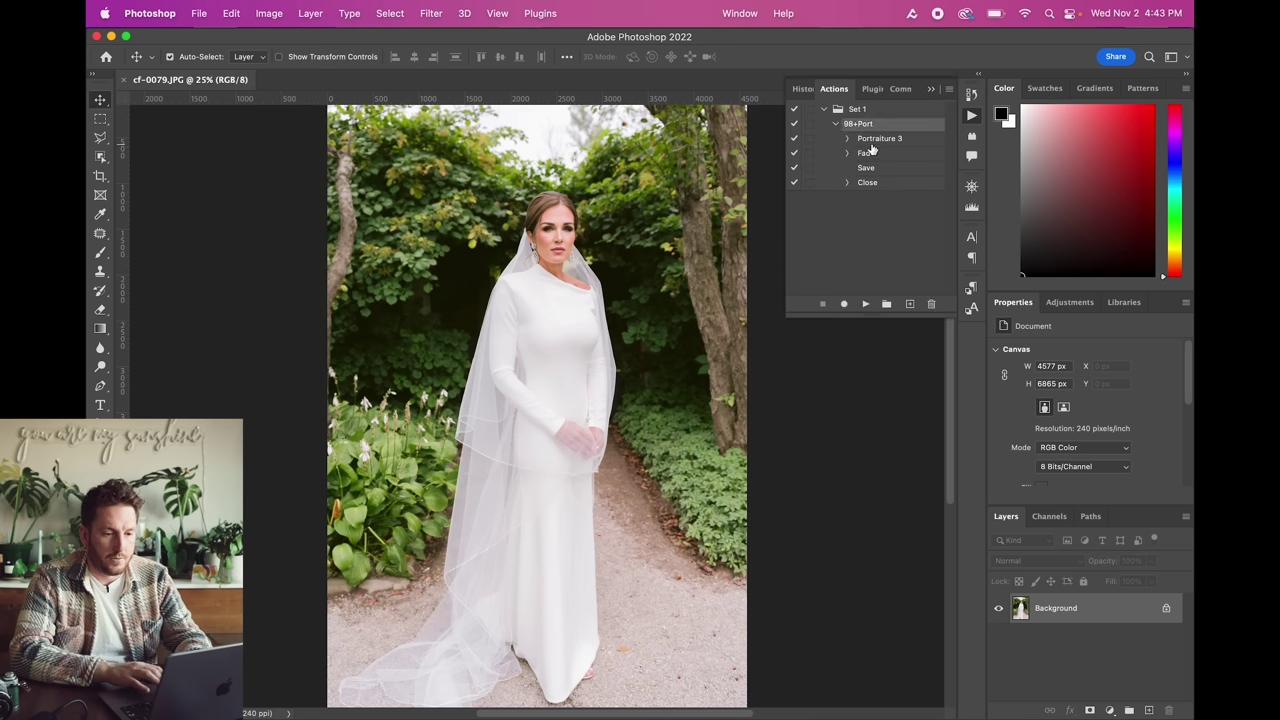
{"action": "left_click", "coordinate": [823, 109]}
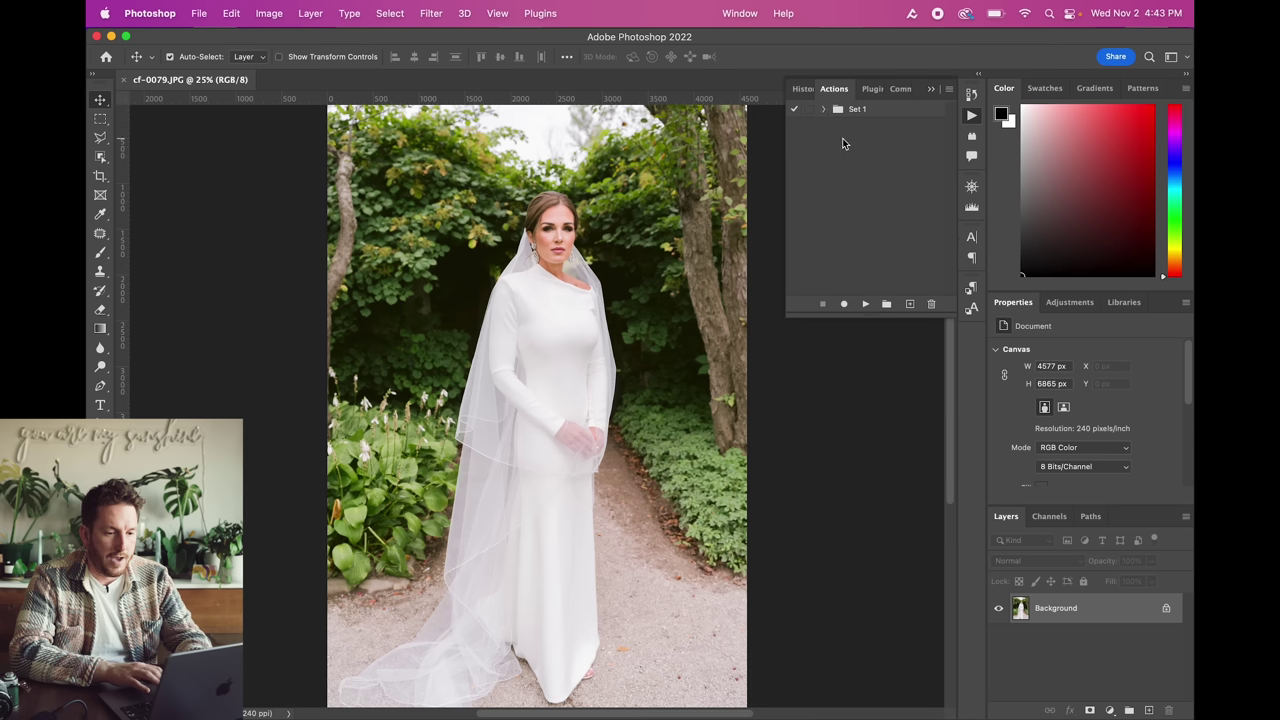
Step: Create and start recording a new 'Workflow' action, then apply Portraiture 3 skin smoothing
{"action": "left_click", "coordinate": [909, 304]}
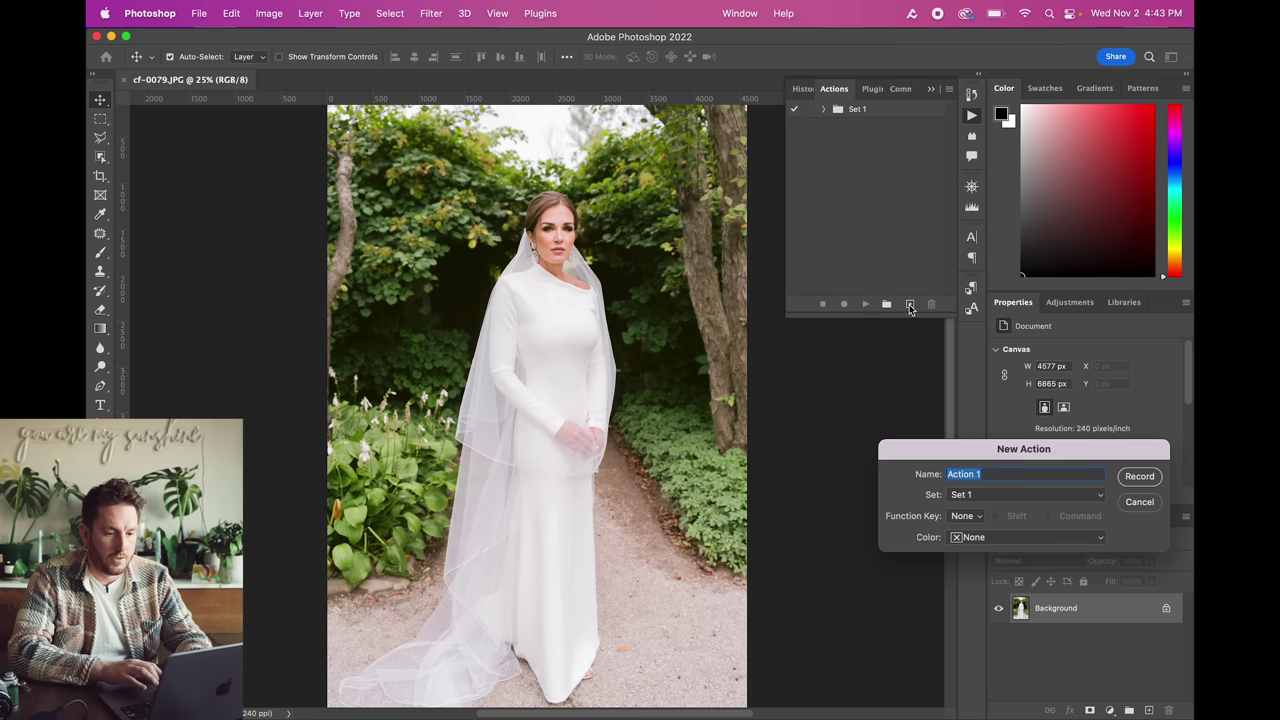
{"action": "type", "text": "Workflow"}
{"action": "left_click", "coordinate": [1139, 477]}
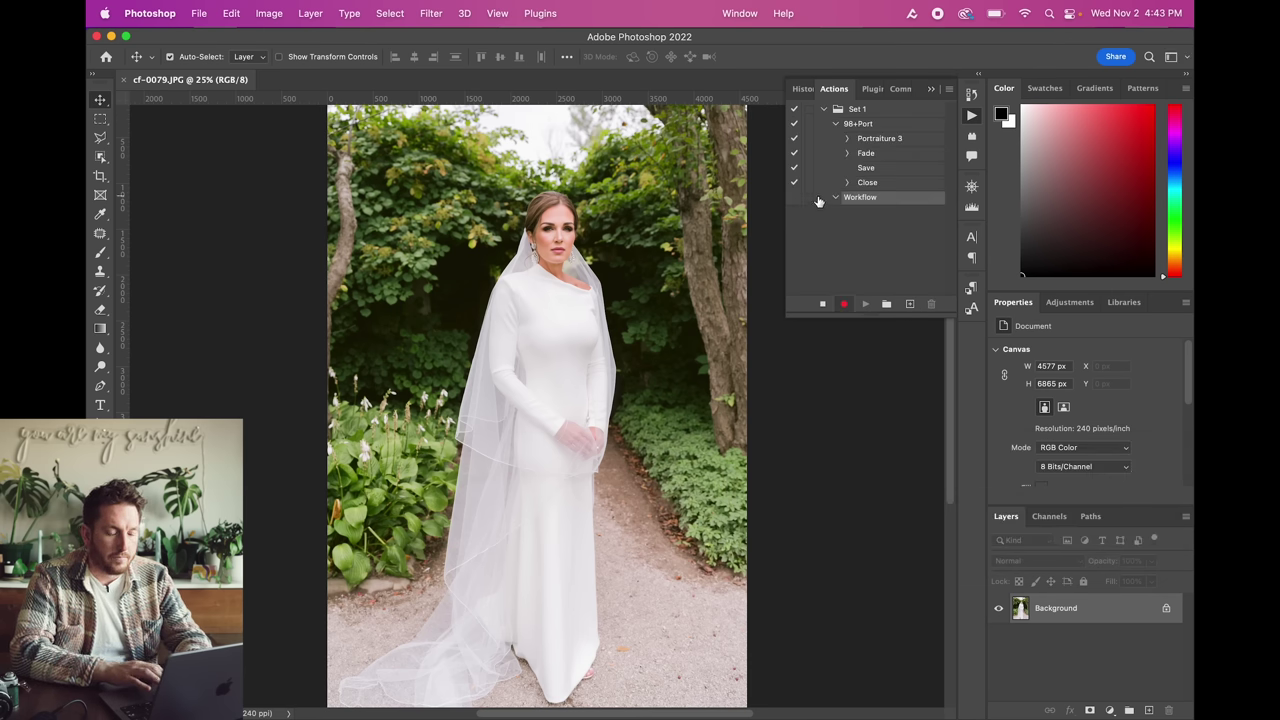
{"action": "left_click", "coordinate": [430, 14]}
{"action": "mouse_move", "coordinate": [484, 354]}
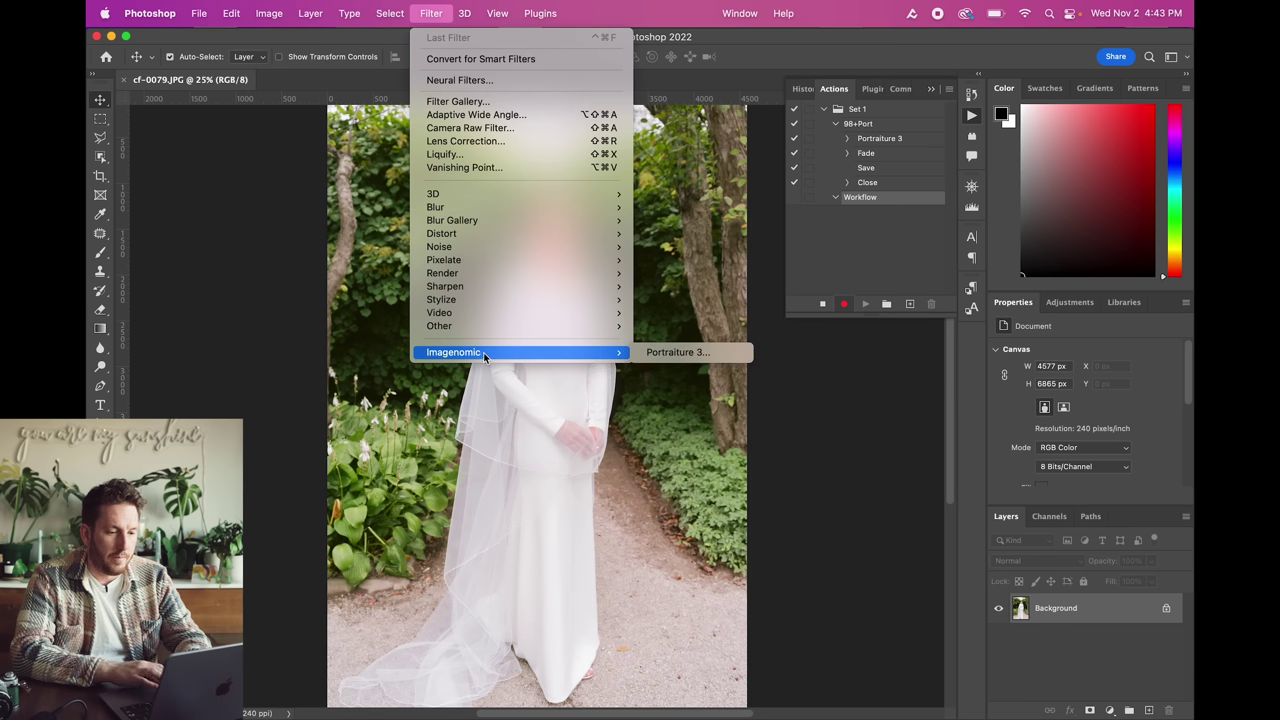
{"action": "left_click", "coordinate": [670, 356]}
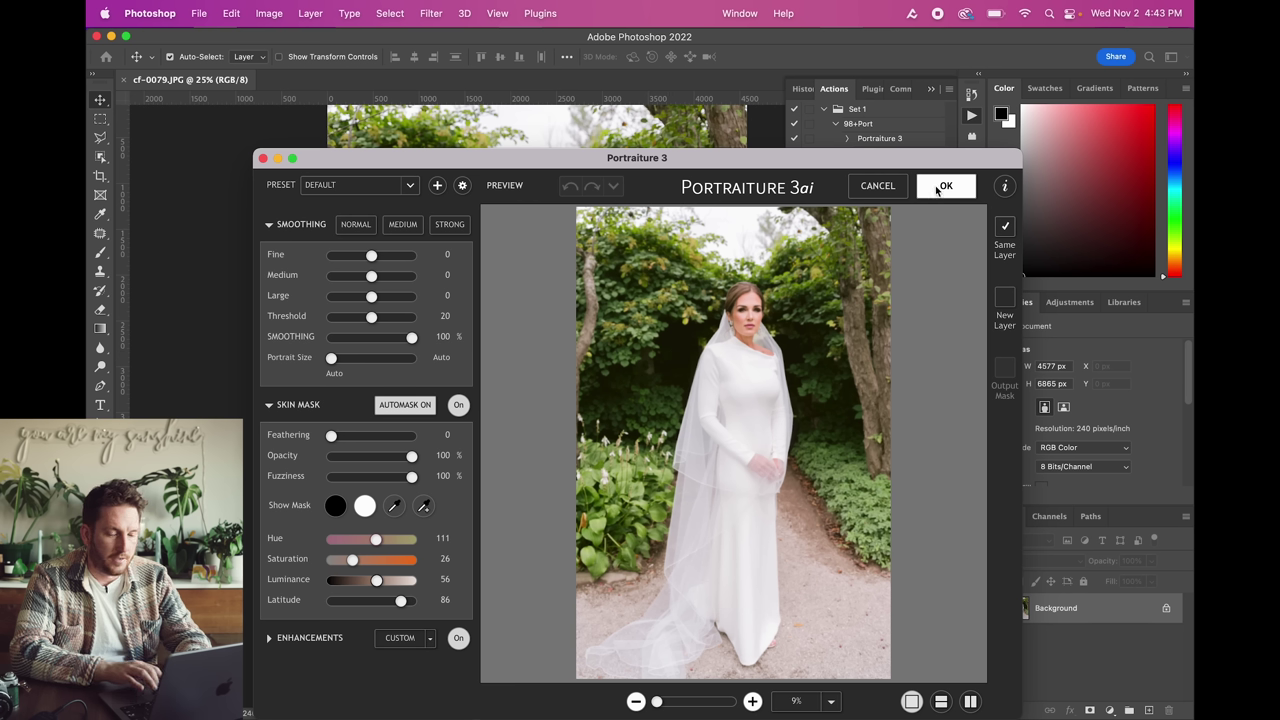
{"action": "left_click", "coordinate": [946, 186]}
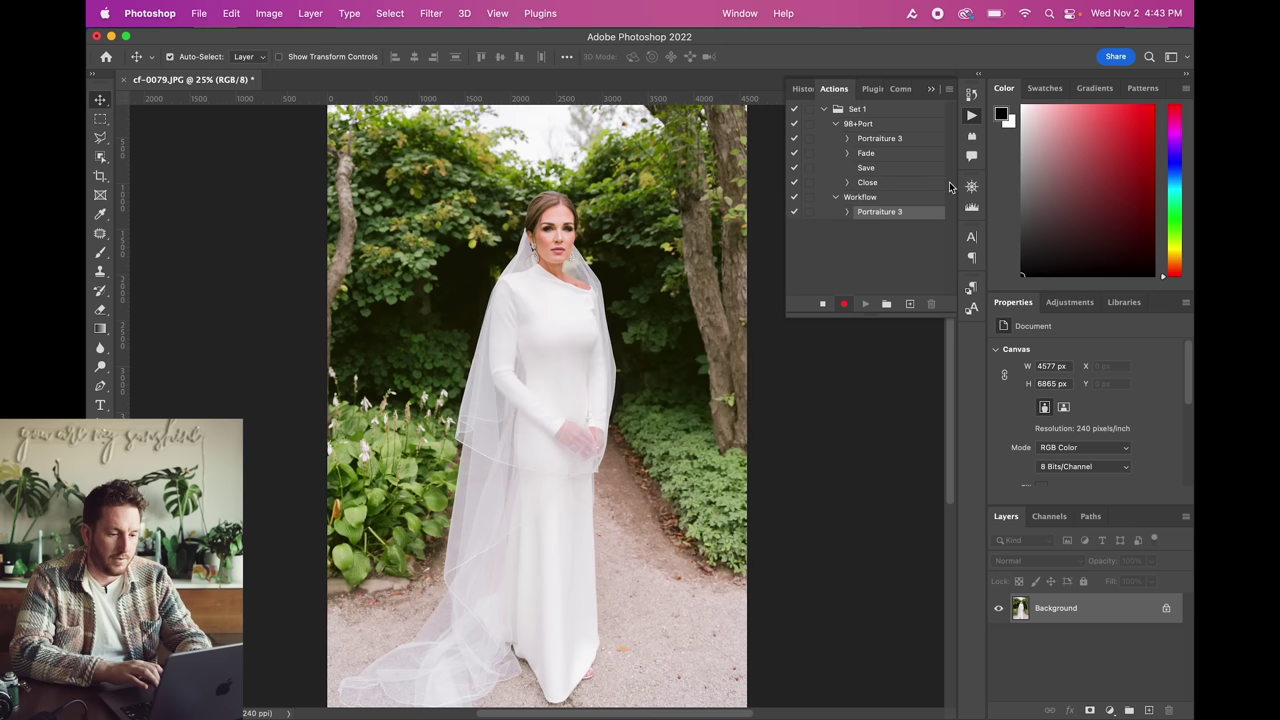
Step: Fade the Portraiture 3 effect to about 60% opacity
{"action": "left_click", "coordinate": [233, 14]}
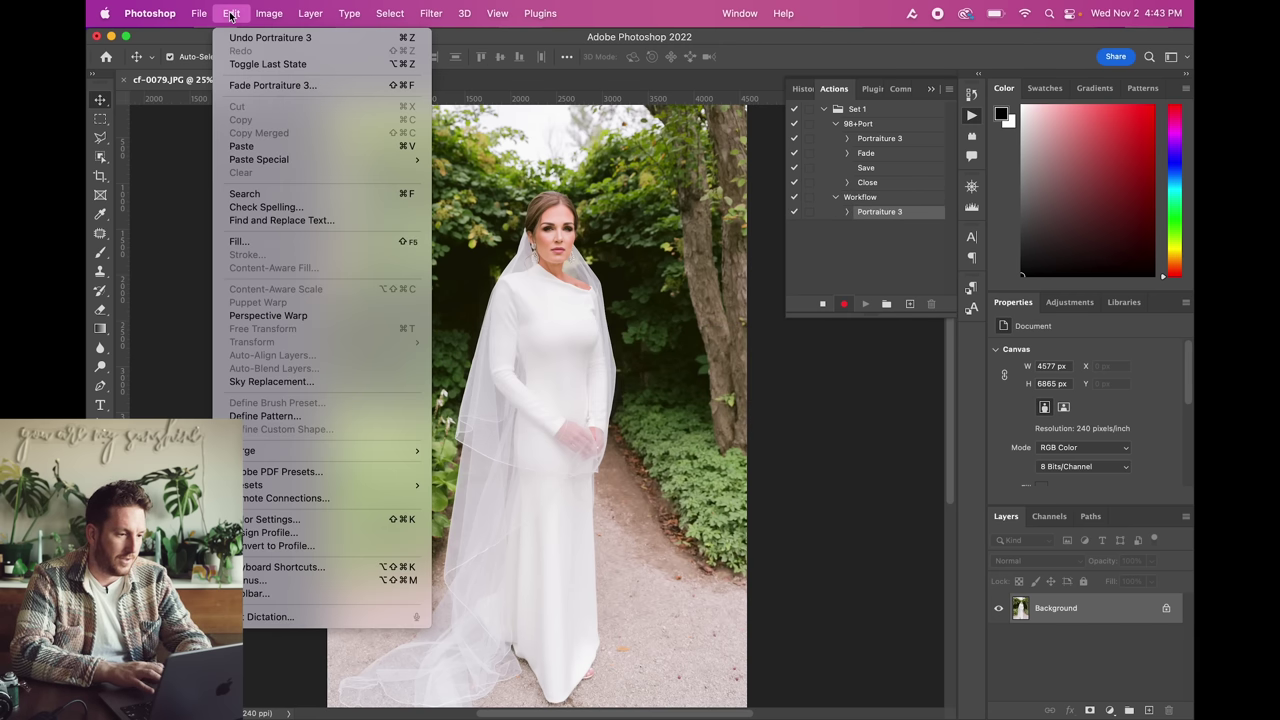
{"action": "left_click", "coordinate": [262, 88]}
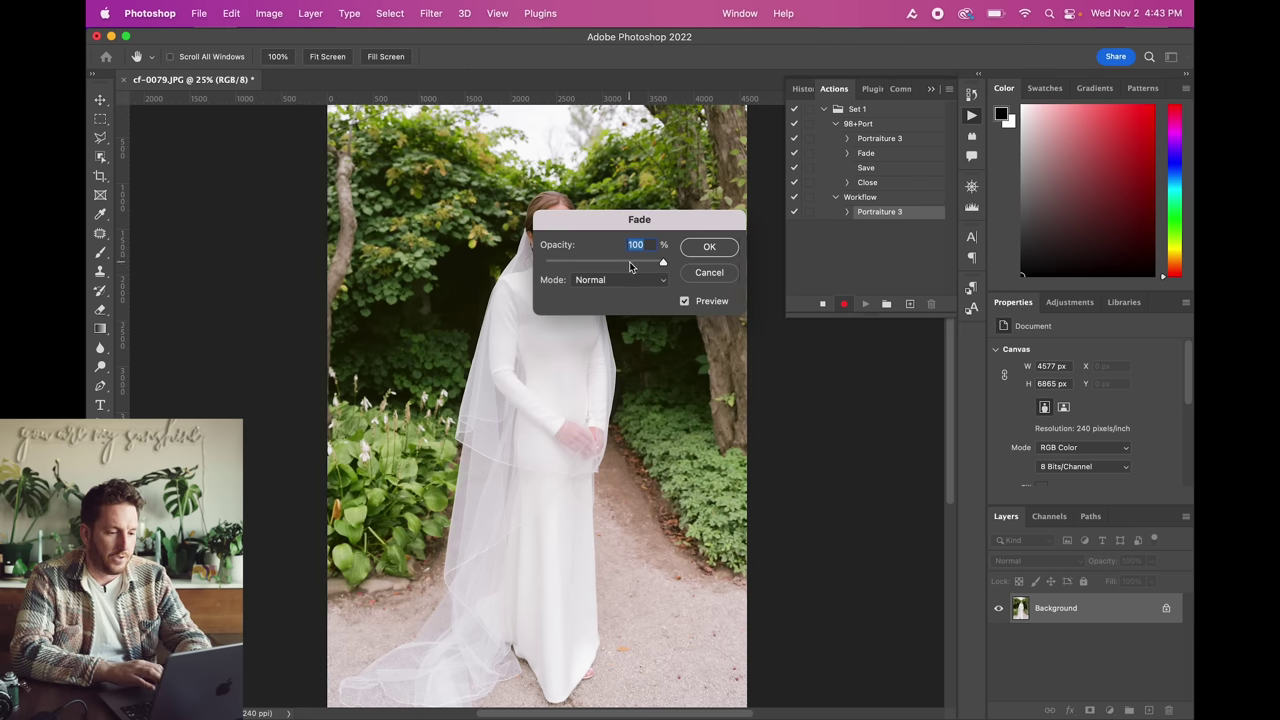
{"action": "left_click_drag", "start_coordinate": [633, 264], "coordinate": [616, 264]}
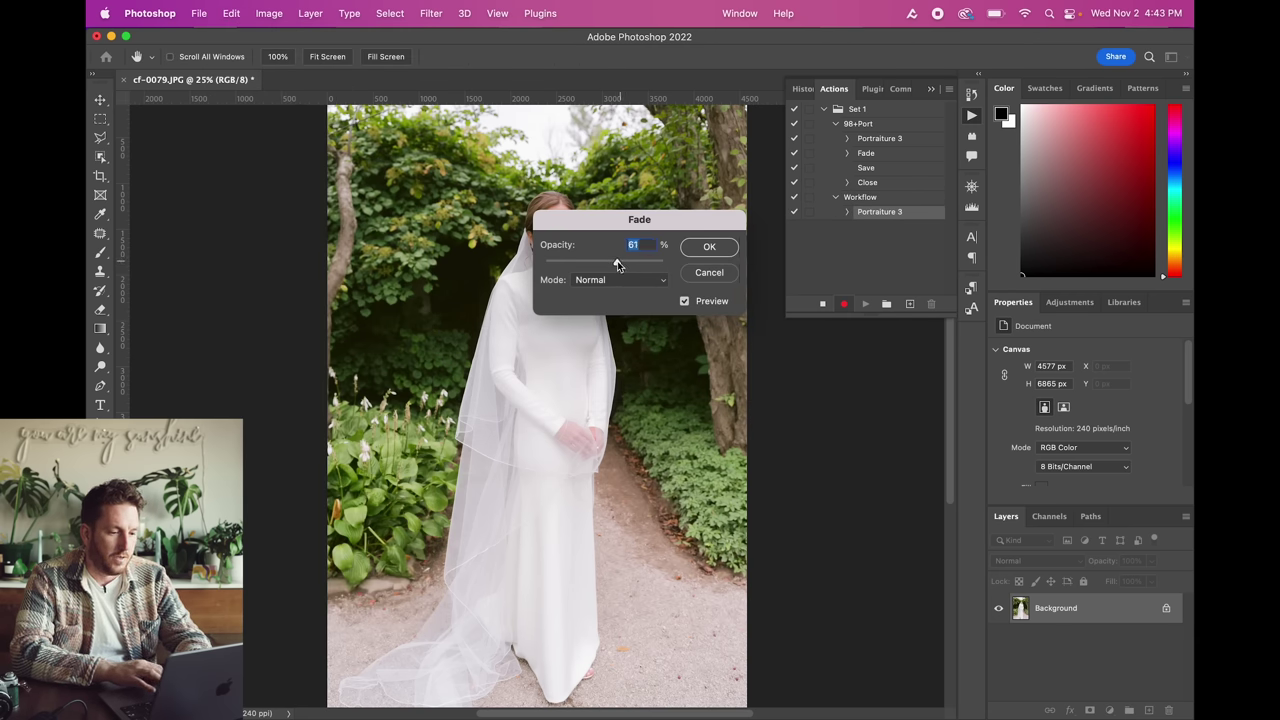
{"action": "left_click", "coordinate": [705, 252]}
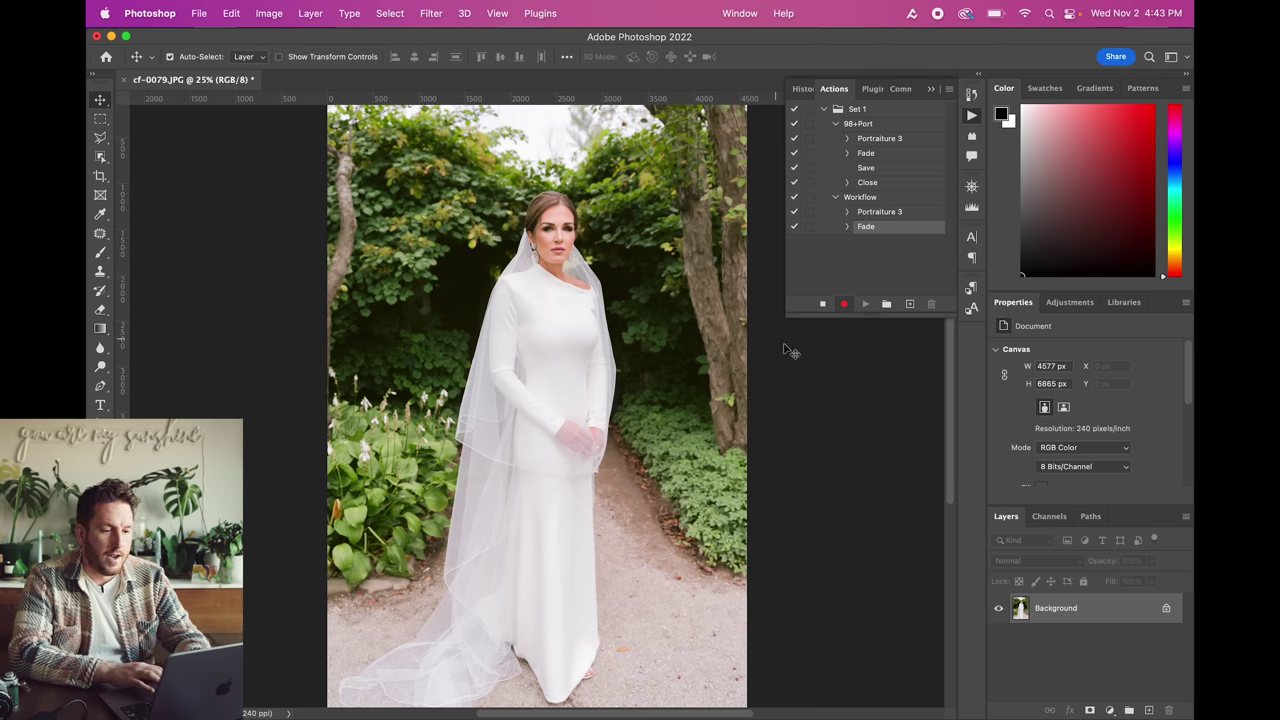
Step: Record save and close, reopen cf-0079.JPG, stop recording, and delete the Open step
{"action": "key", "text": "super+s"}
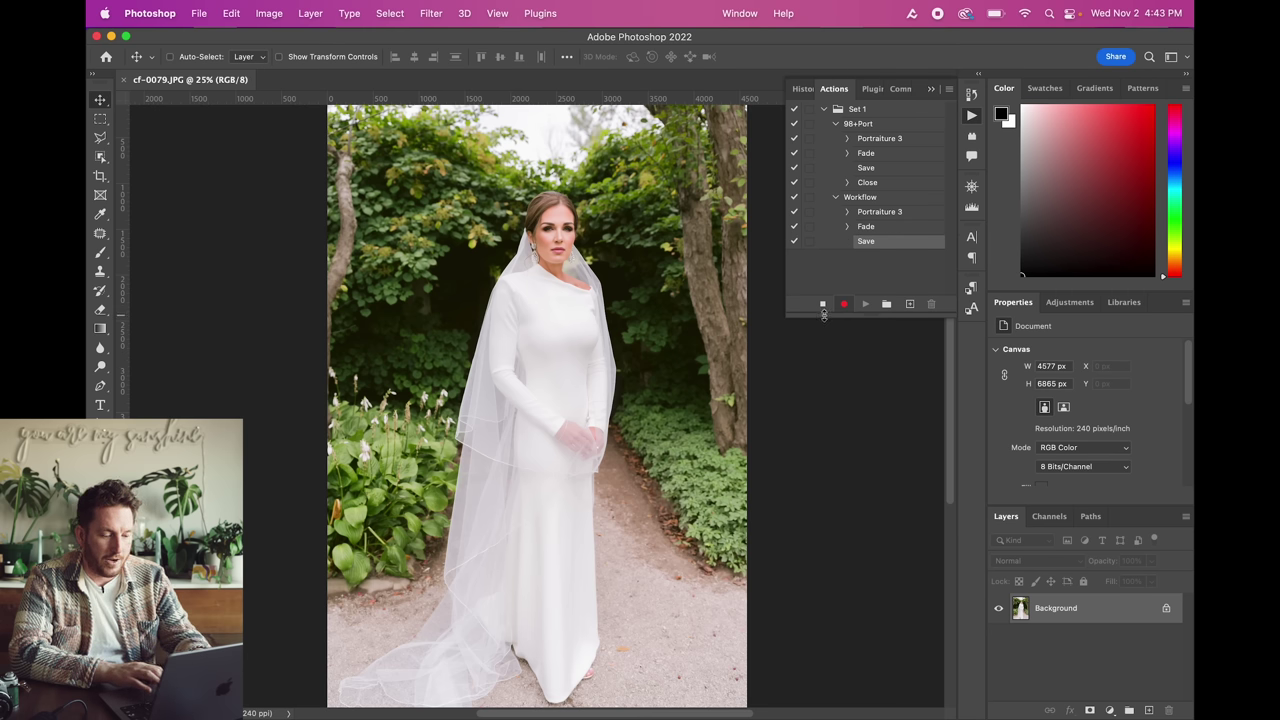
{"action": "key", "text": "super+w"}
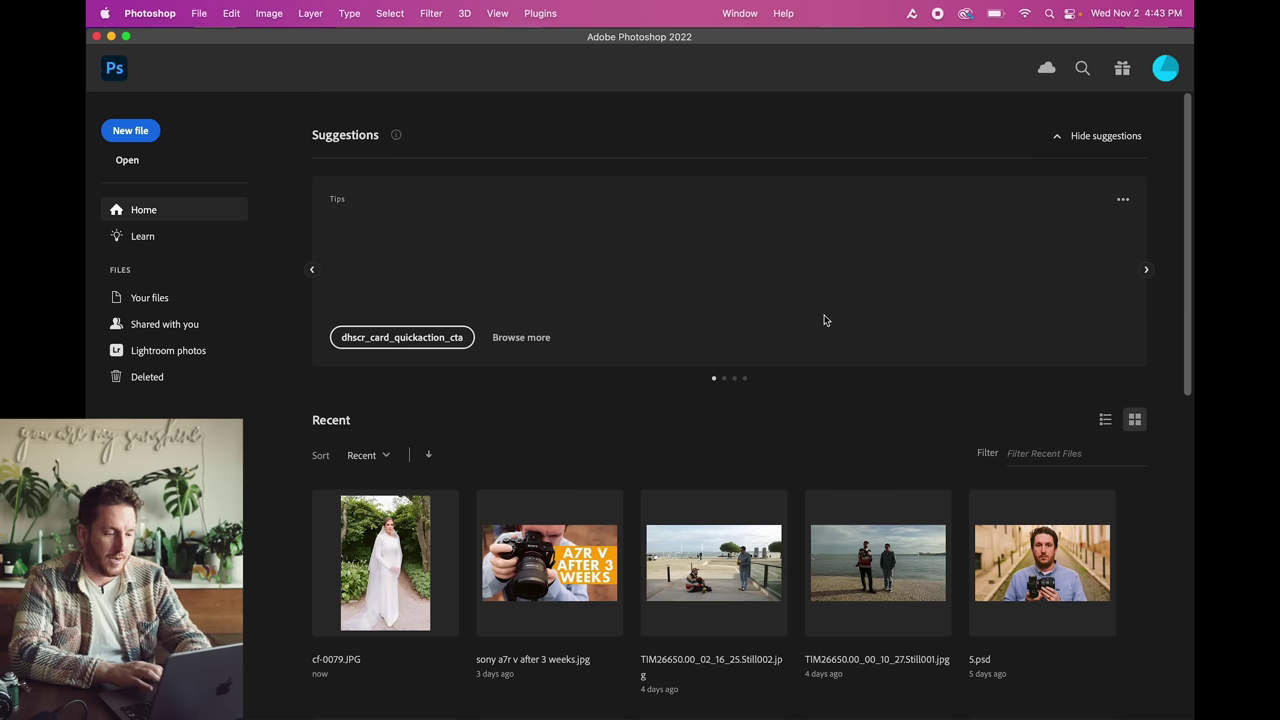
{"action": "left_click", "coordinate": [382, 540]}
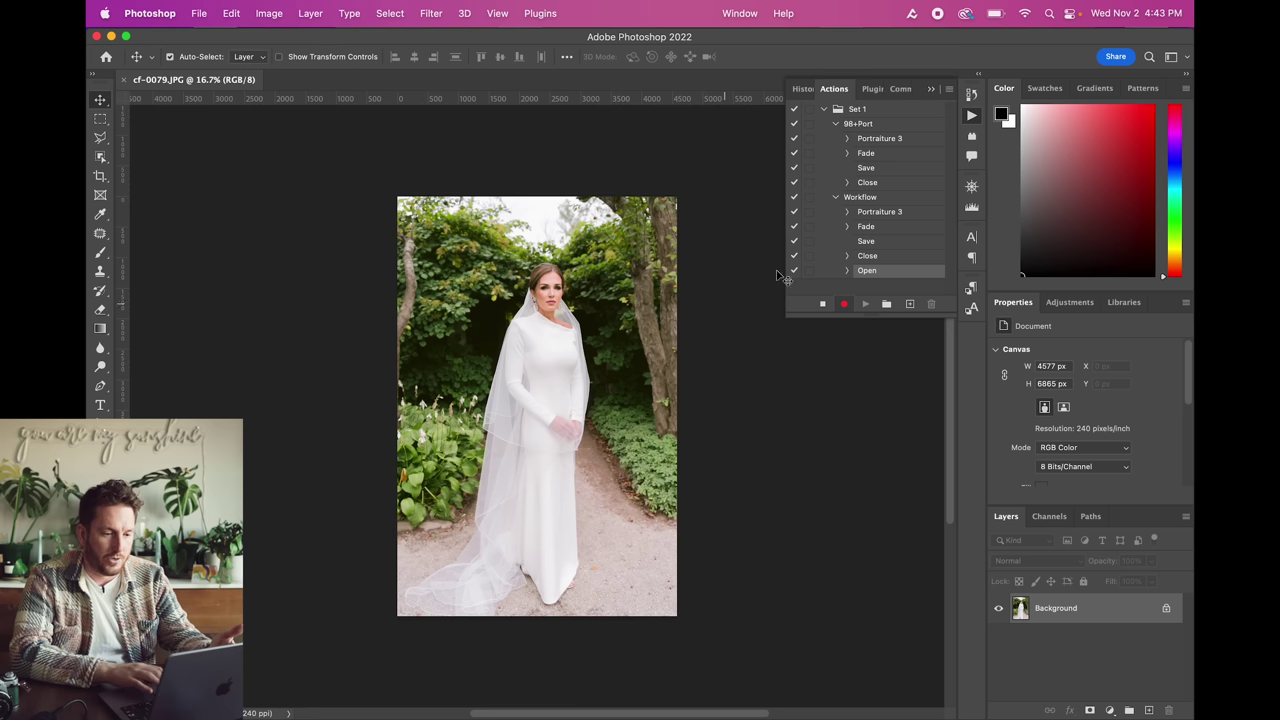
{"action": "left_click", "coordinate": [826, 307]}
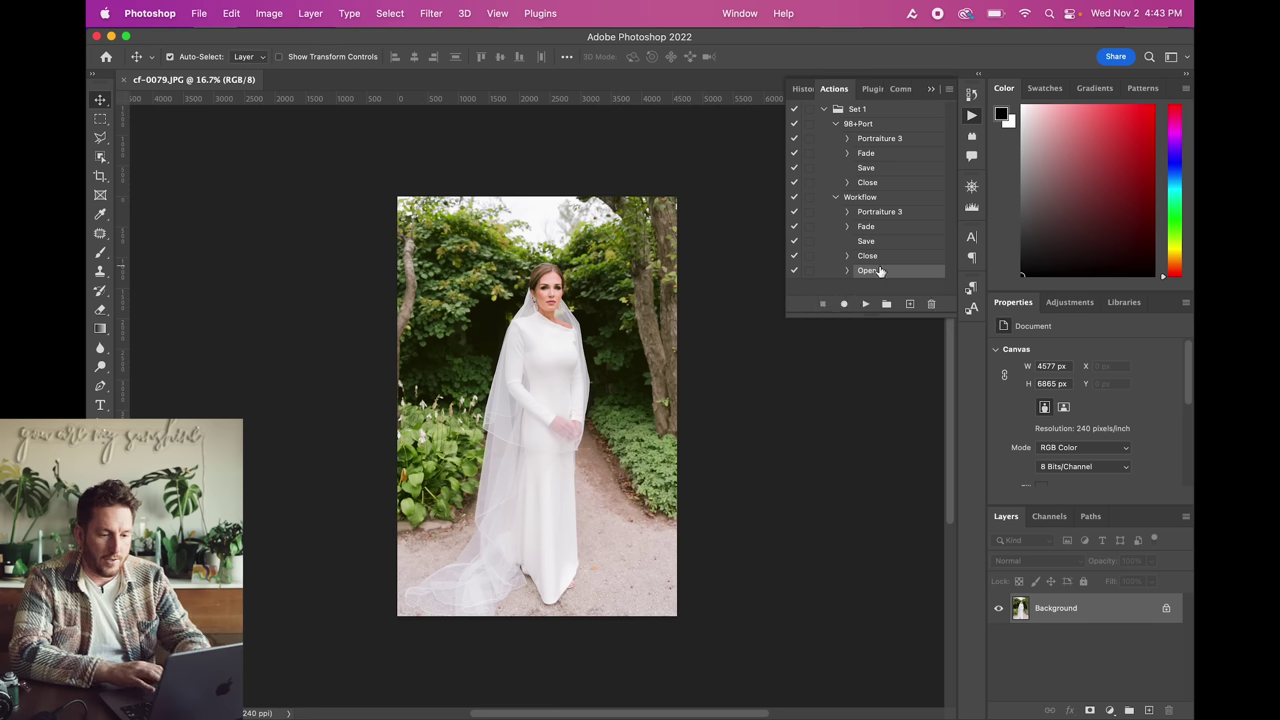
{"action": "left_click_drag", "start_coordinate": [884, 271], "coordinate": [931, 303]}
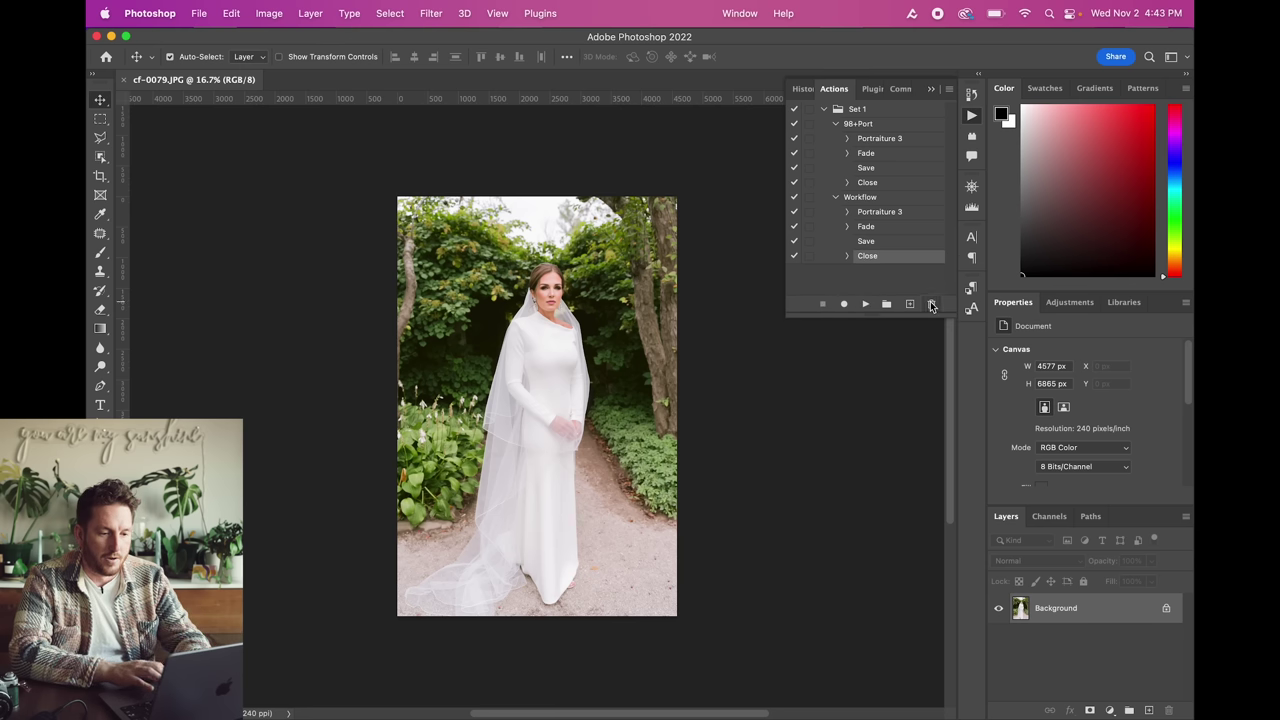
{"action": "left_click", "coordinate": [870, 198]}
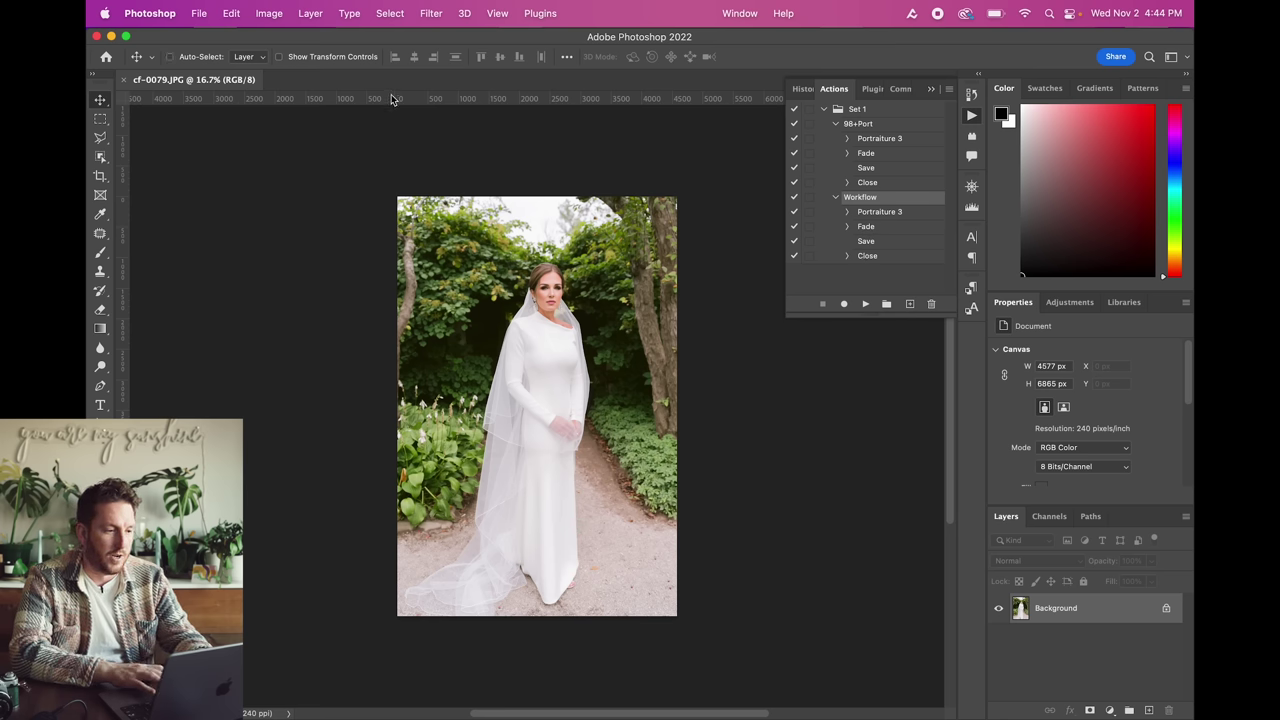
{"action": "key", "text": "super+w"}
{"action": "left_click", "coordinate": [199, 13]}
{"action": "mouse_move", "coordinate": [244, 336]}
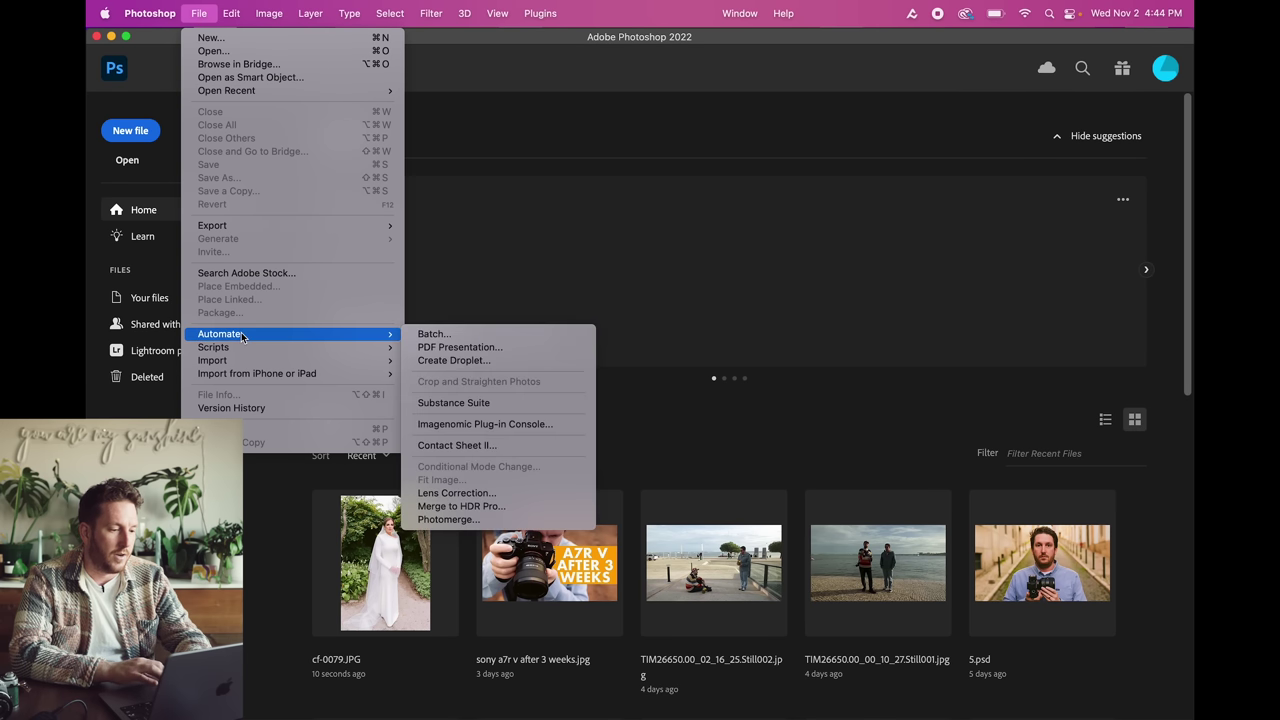
{"action": "left_click", "coordinate": [430, 337]}
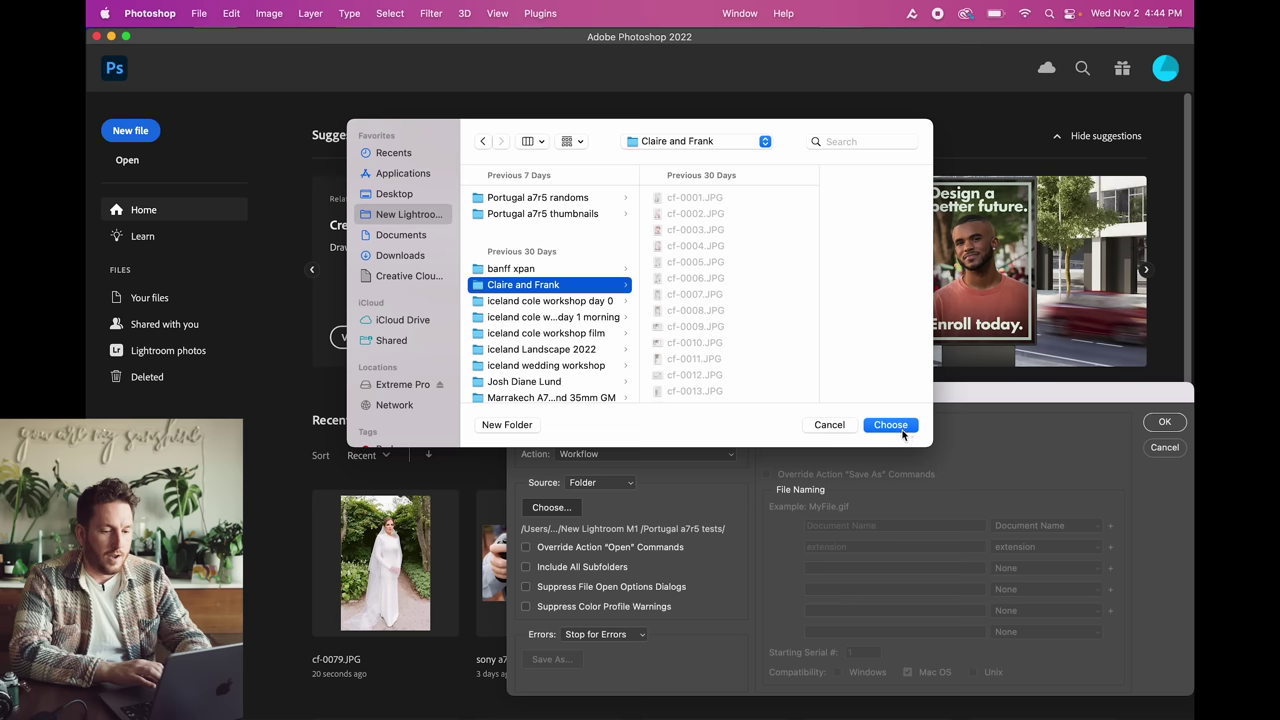
{"action": "left_click", "coordinate": [891, 423]}
{"action": "left_click_drag", "start_coordinate": [926, 394], "coordinate": [772, 224]}
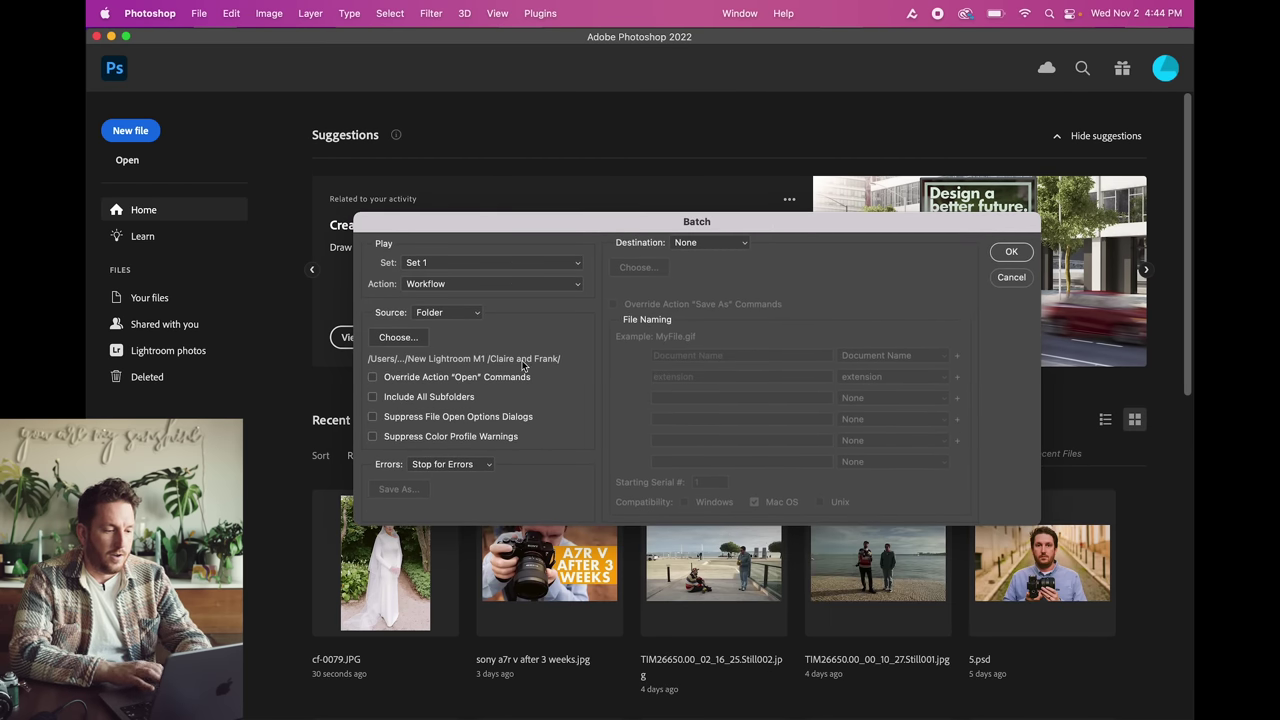
{"action": "left_click", "coordinate": [1017, 279]}
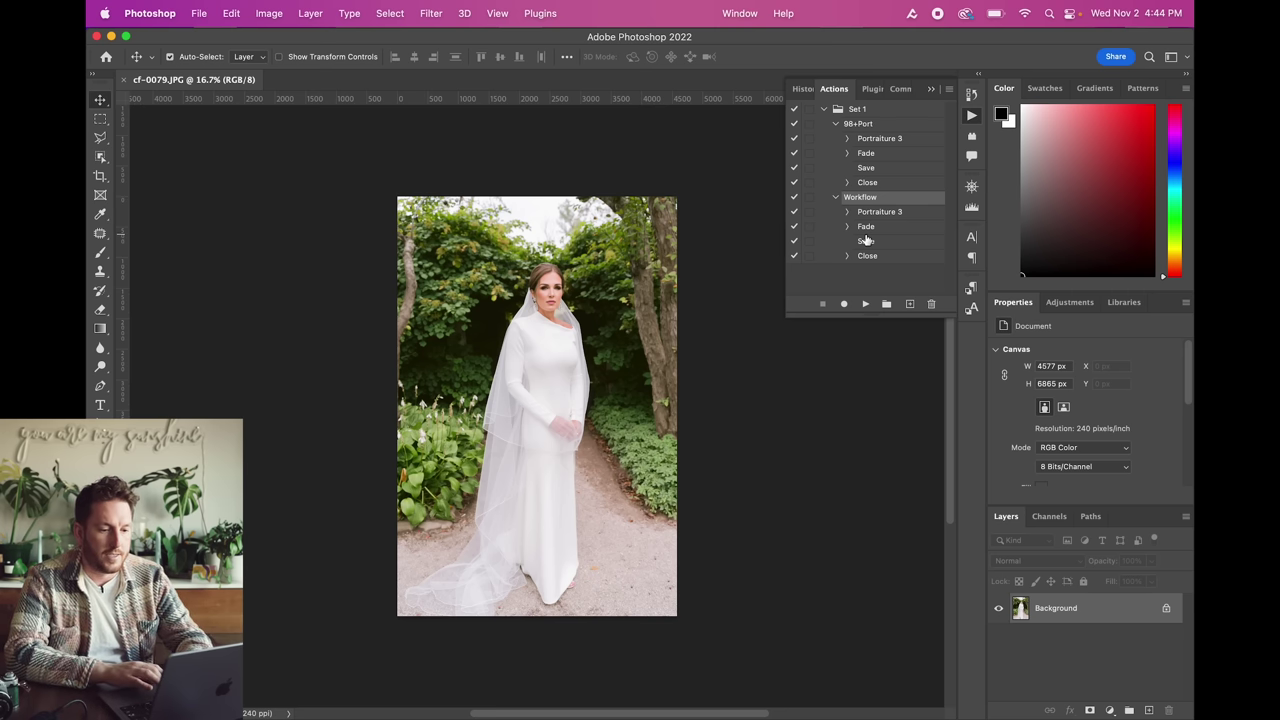
Step: Resize cf-0079.JPG to 98% width (4485 × 6865 px) in Image Size, then close it with Cmd+W
{"action": "left_click", "coordinate": [866, 226]}
{"action": "left_click", "coordinate": [269, 13]}
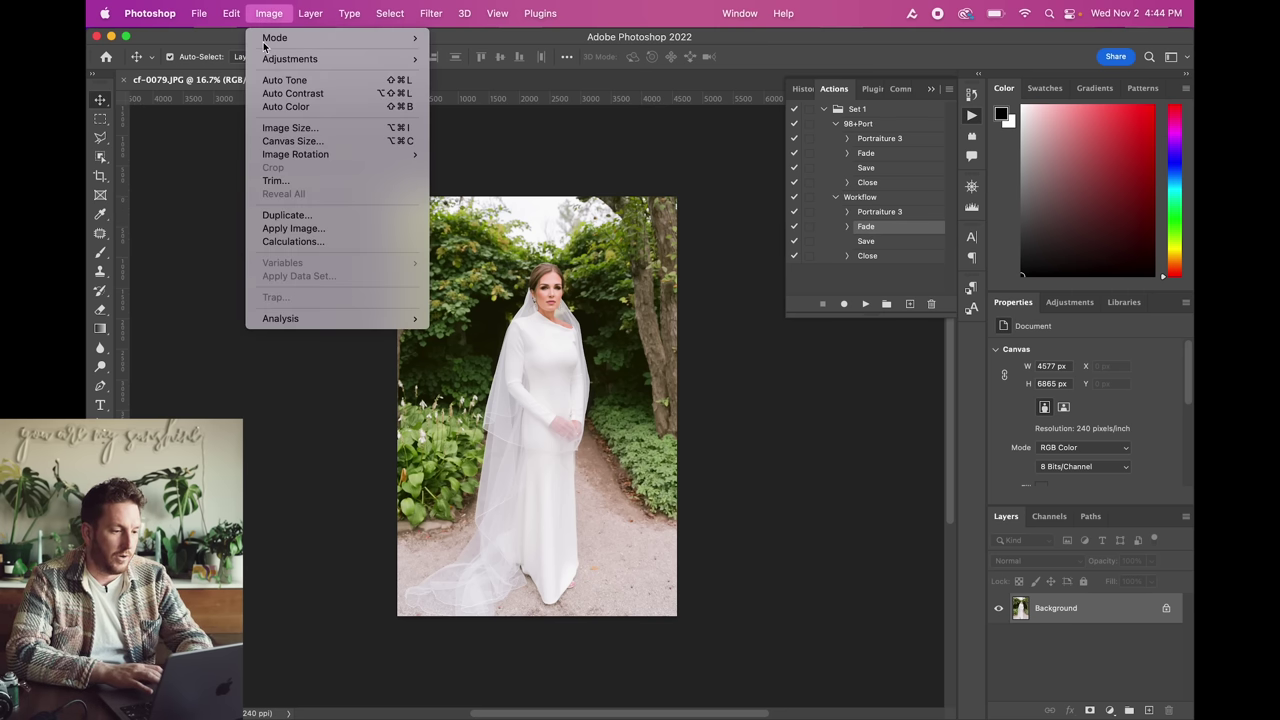
{"action": "left_click", "coordinate": [288, 127]}
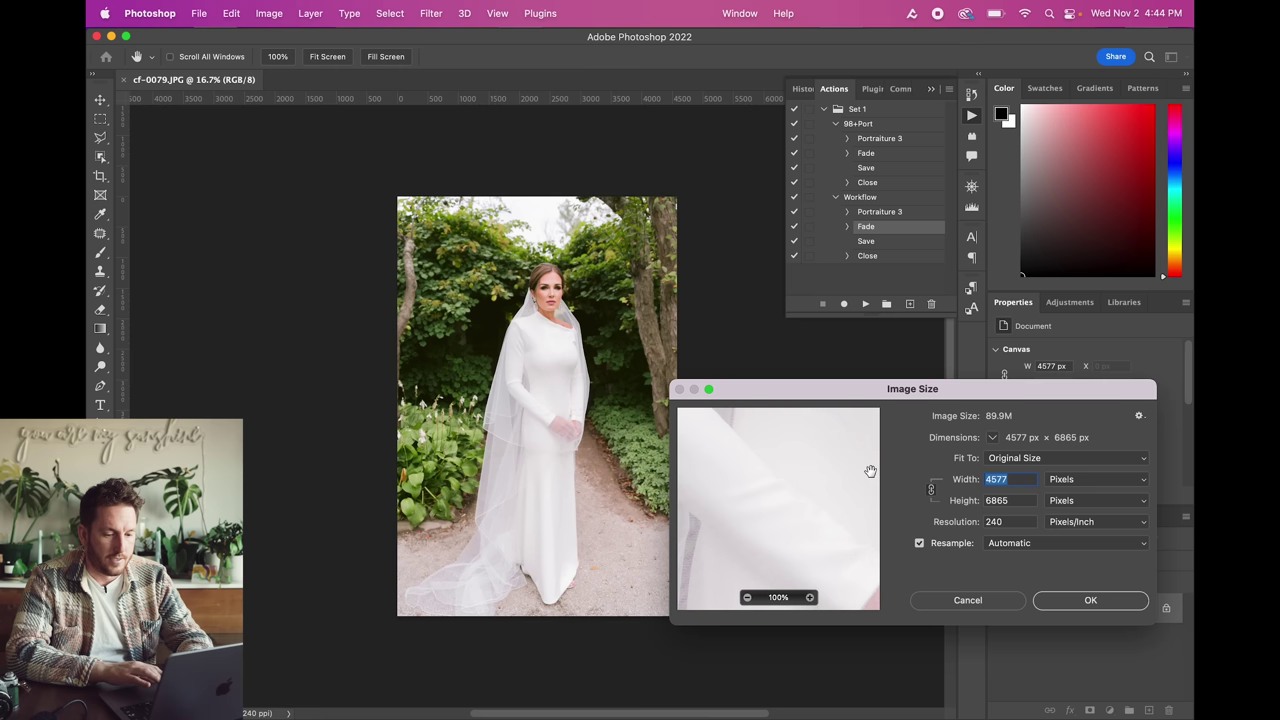
{"action": "left_click", "coordinate": [1076, 483]}
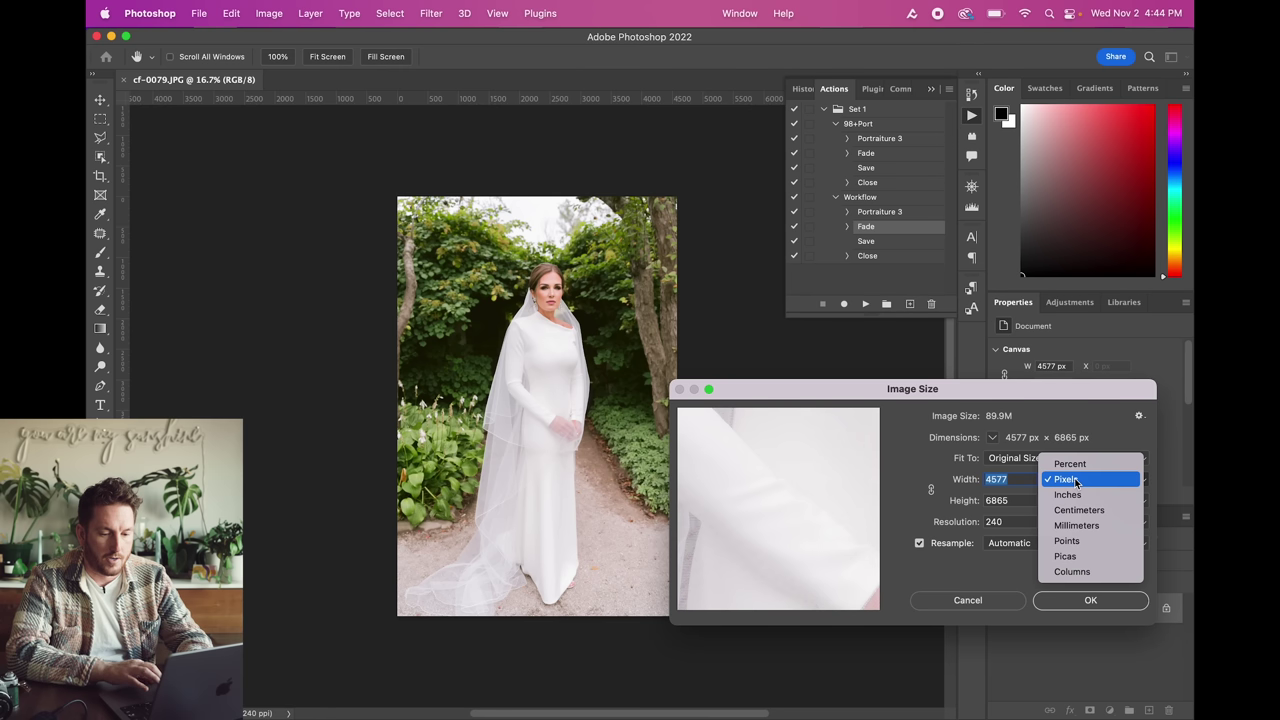
{"action": "left_click", "coordinate": [1070, 464]}
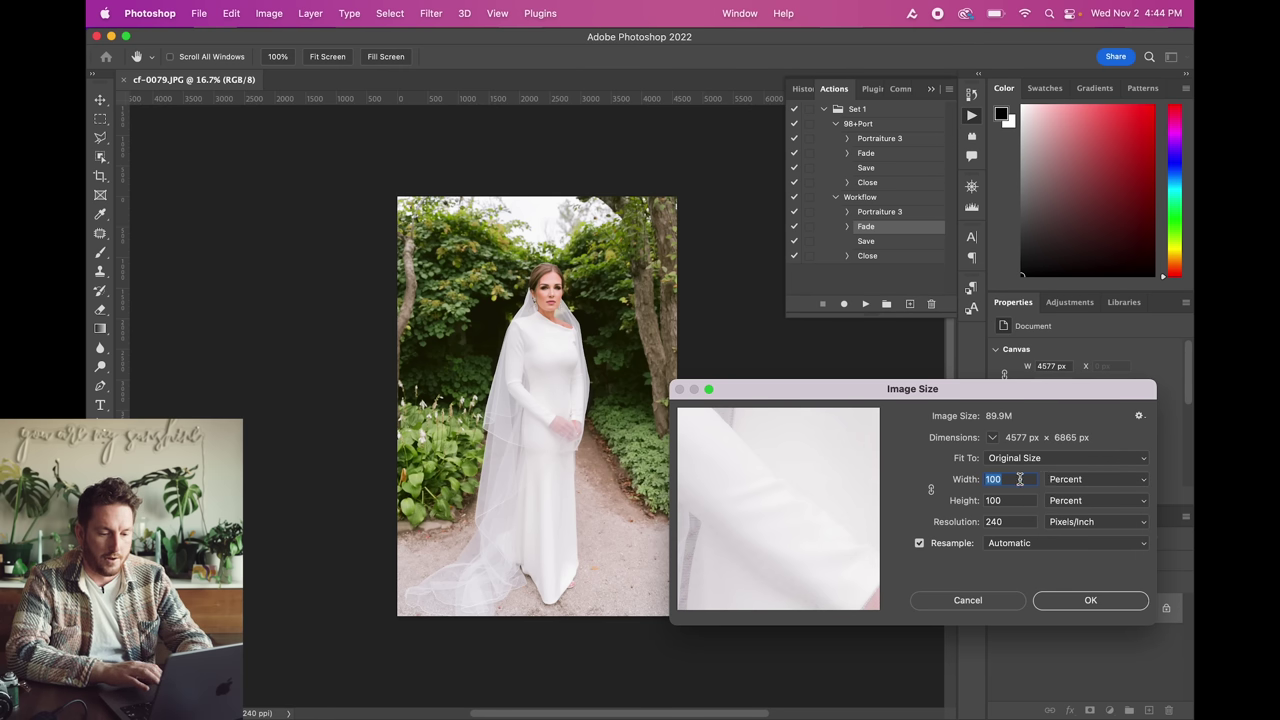
{"action": "type", "text": "98"}
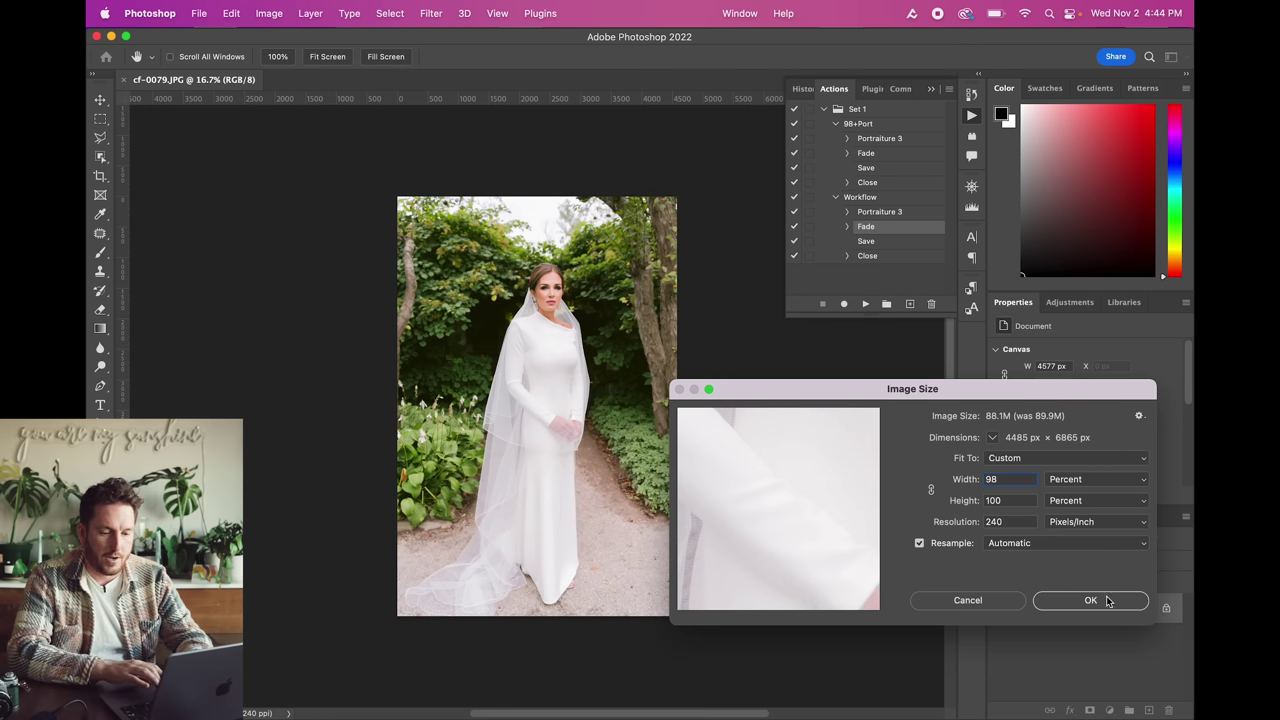
{"action": "left_click", "coordinate": [1090, 600]}
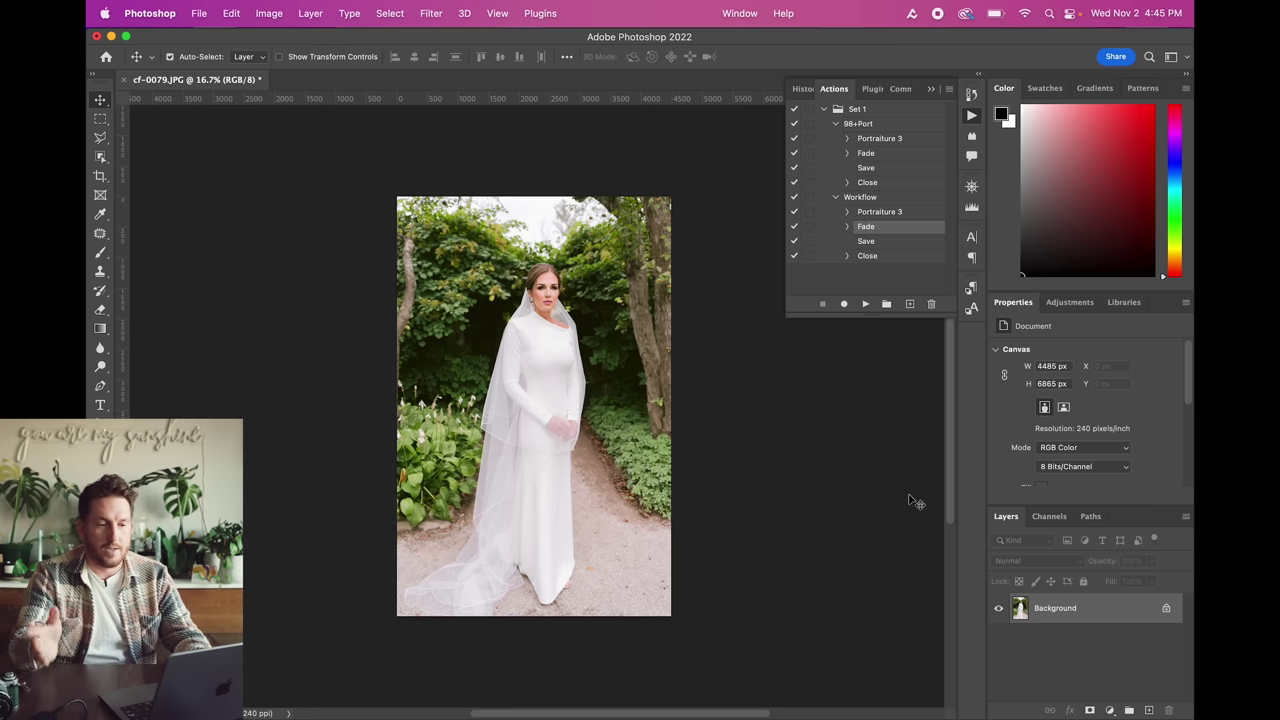
{"action": "key", "text": "super+w"}
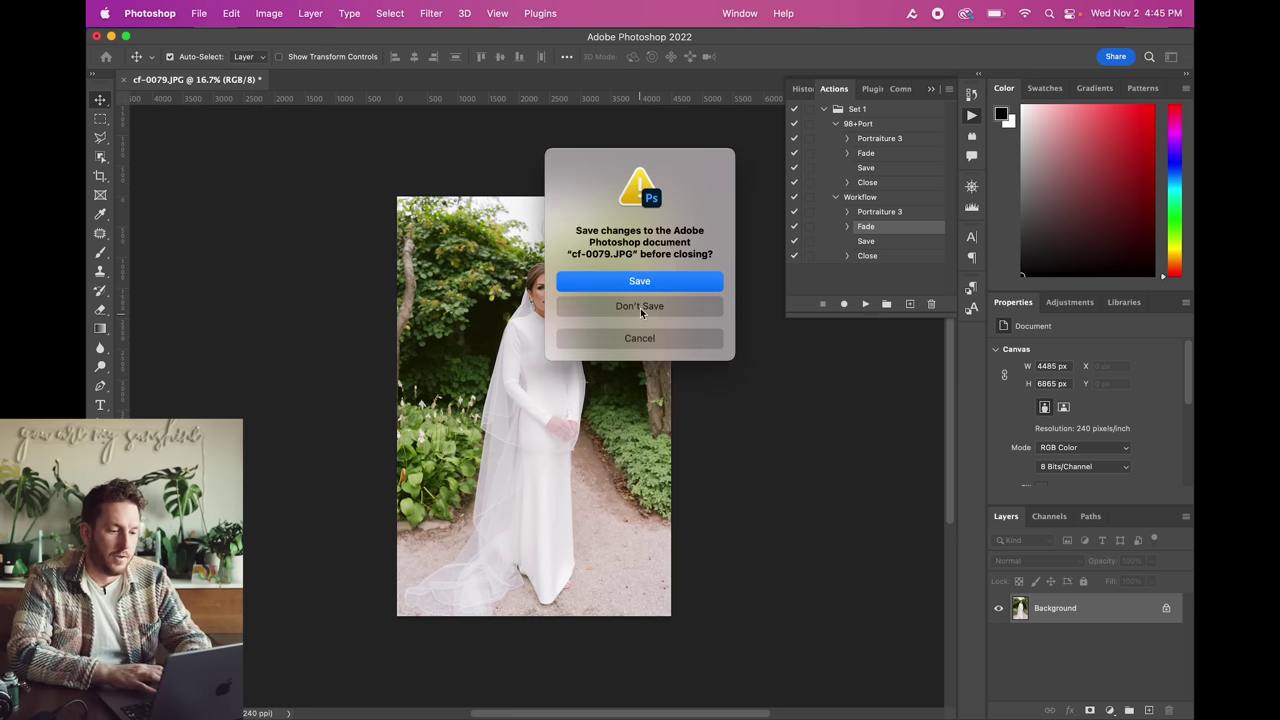
Step: Close the photo without saving, dismiss the leftover Finder window, and centre Rawsie's welcome window
{"action": "left_click", "coordinate": [641, 306]}
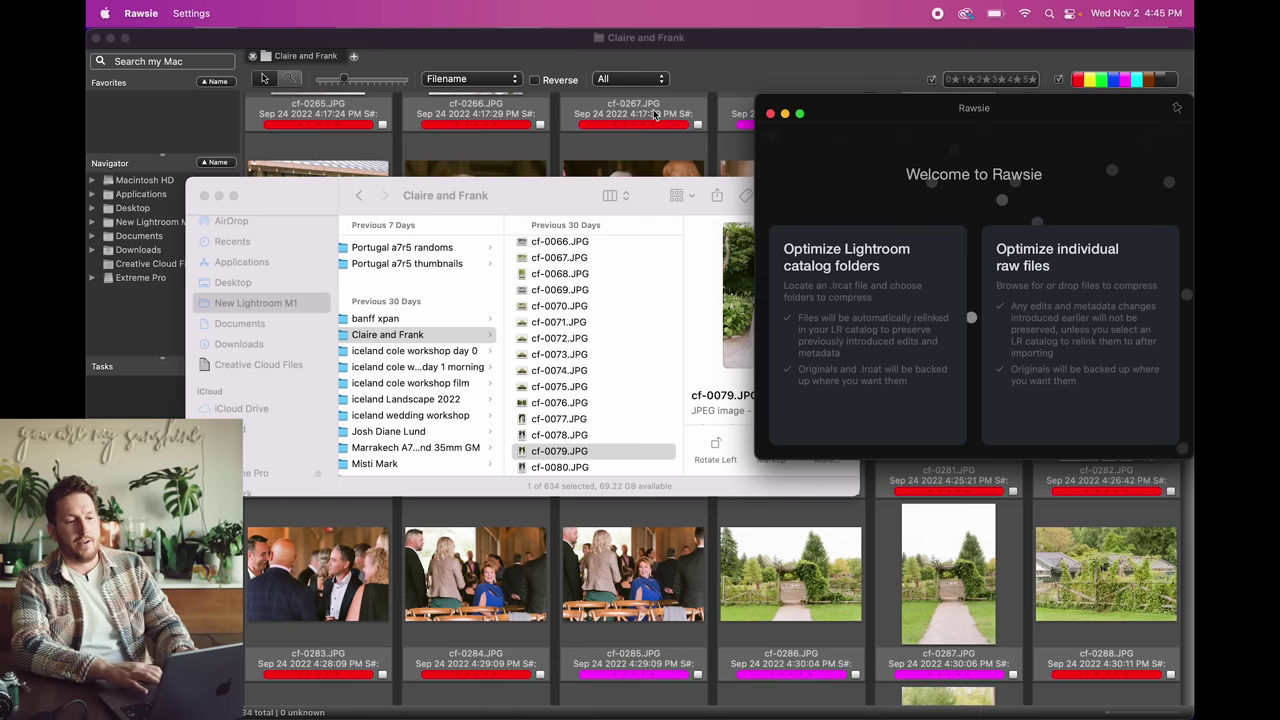
{"action": "left_click_drag", "start_coordinate": [851, 104], "coordinate": [559, 167]}
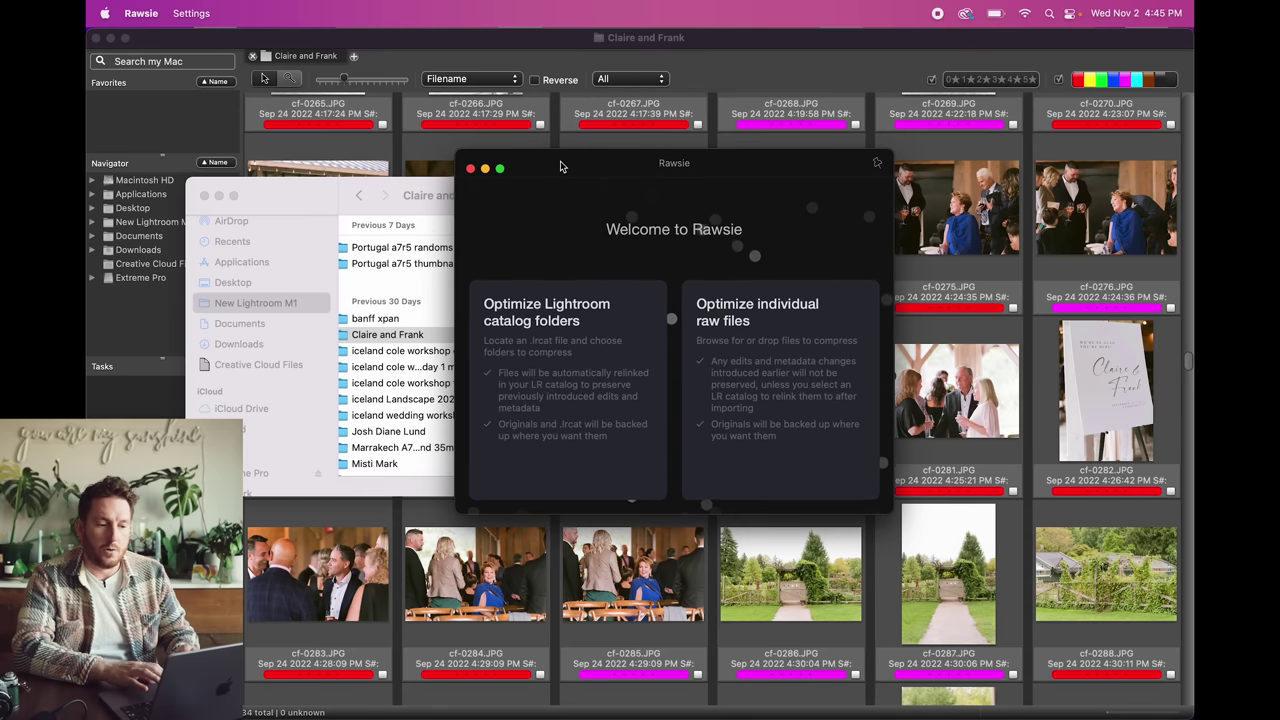
{"action": "left_click", "coordinate": [204, 196]}
{"action": "mouse_move", "coordinate": [611, 327]}
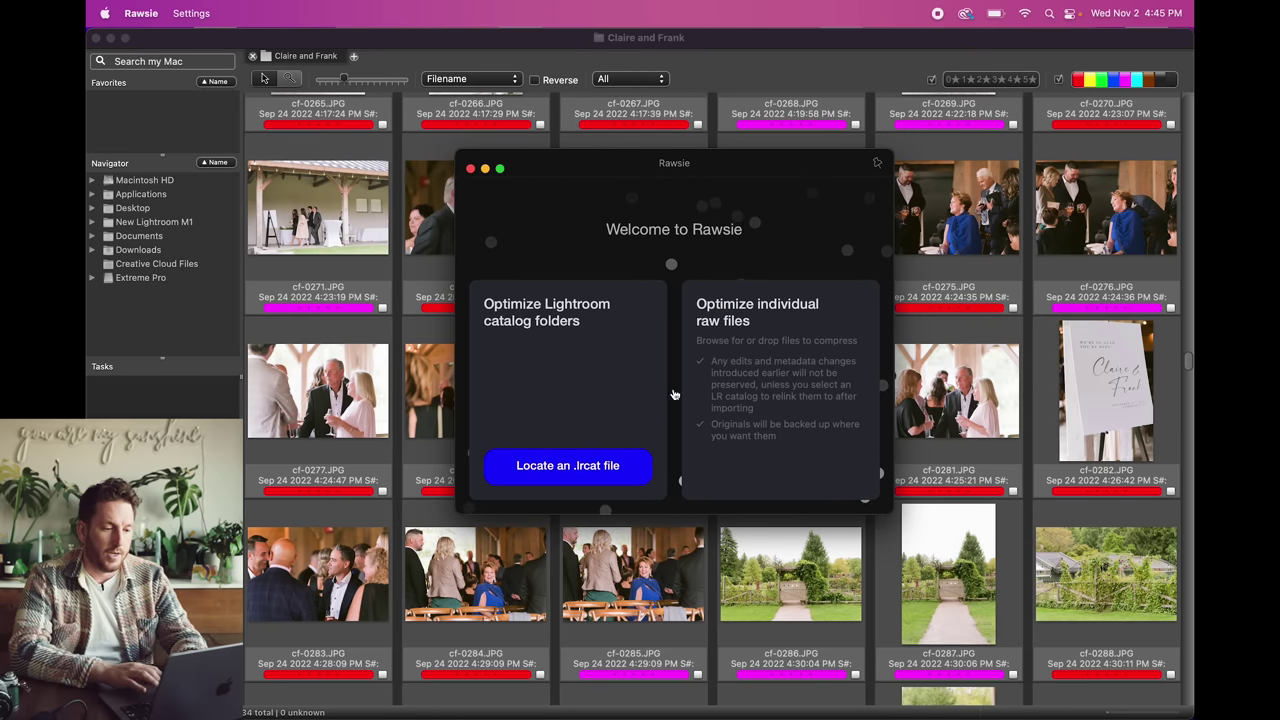
{"action": "left_click_drag", "start_coordinate": [725, 173], "coordinate": [700, 166]}
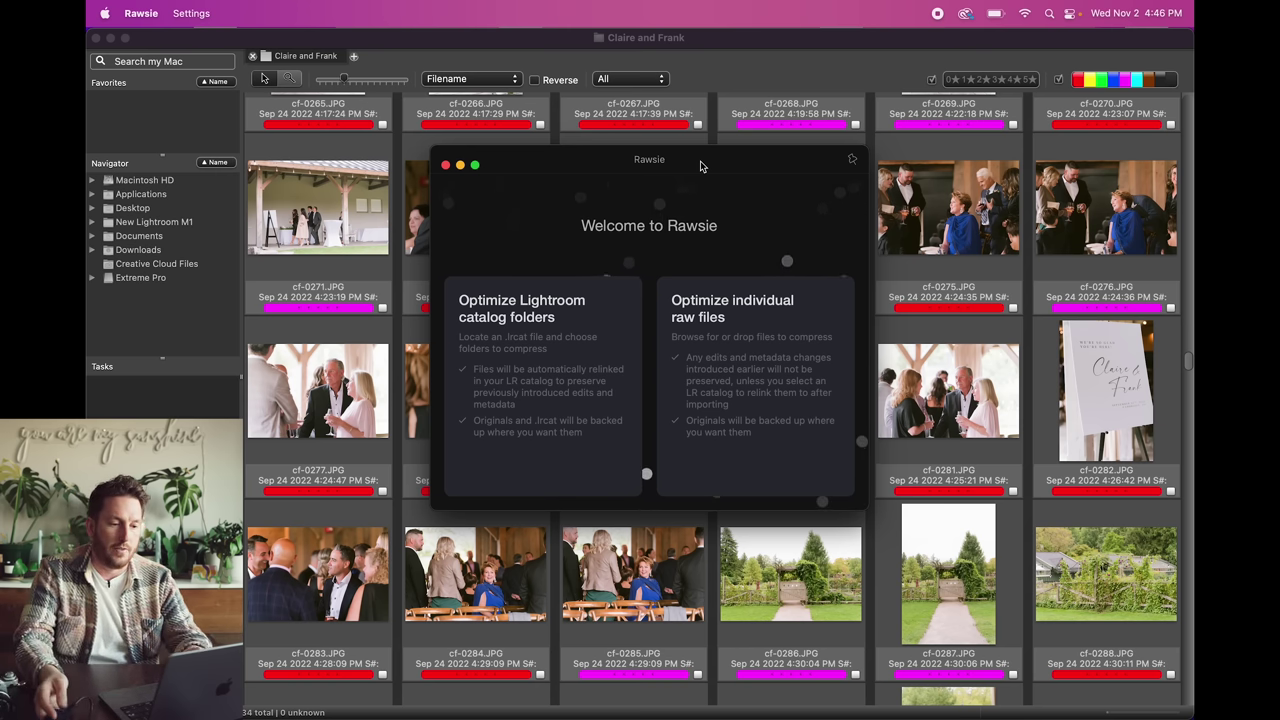
{"action": "mouse_move", "coordinate": [743, 449]}
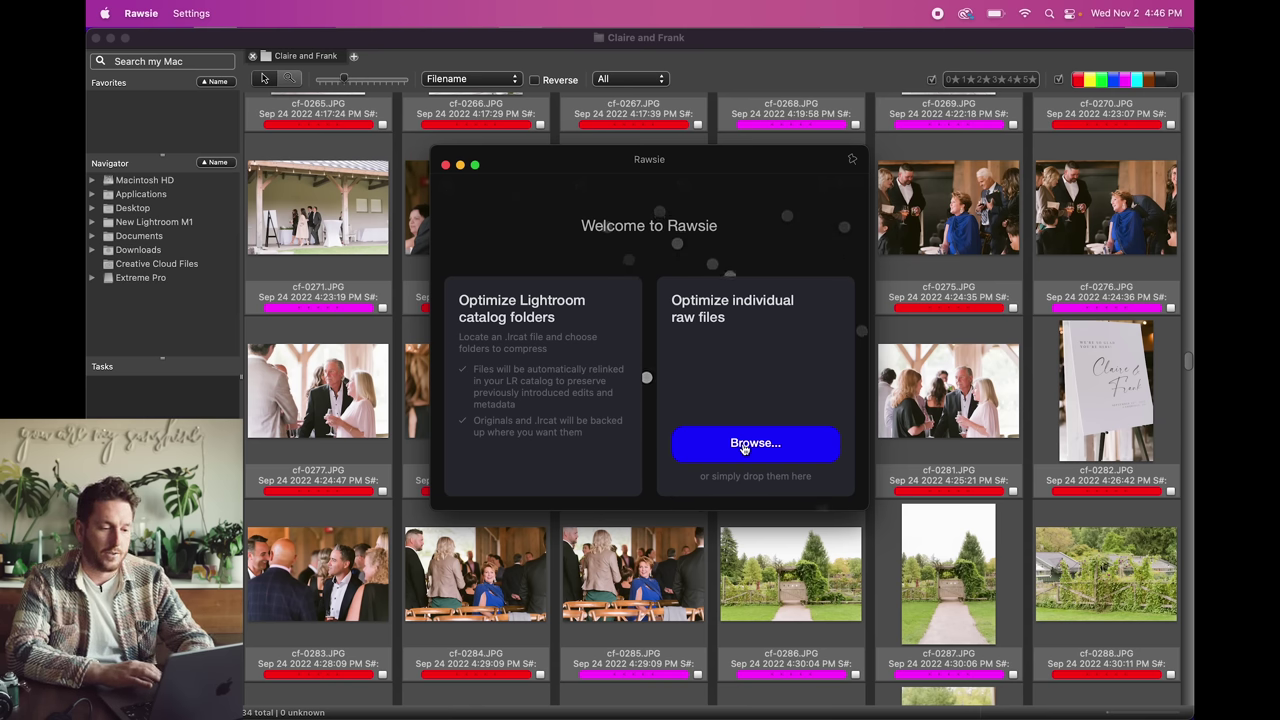
Step: Choose individual raw files and compress the Workflow Sample folder's 2765 raws
{"action": "left_click", "coordinate": [745, 446]}
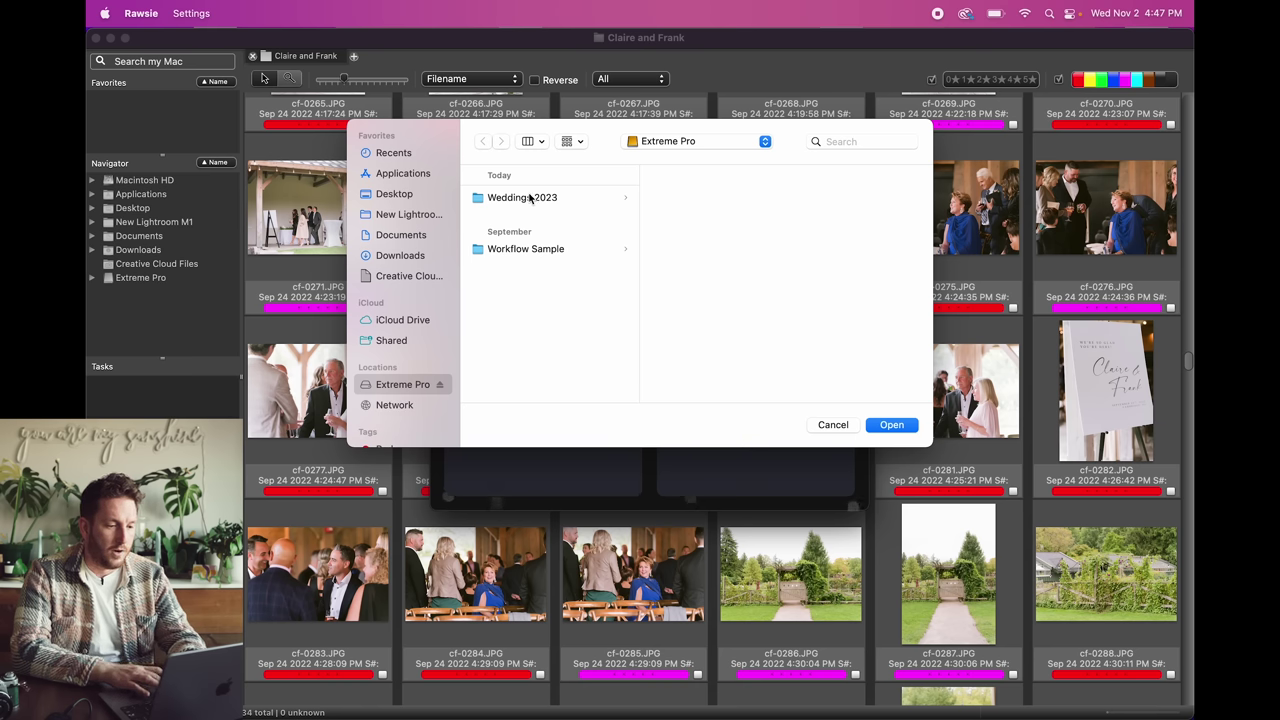
{"action": "left_click", "coordinate": [518, 249]}
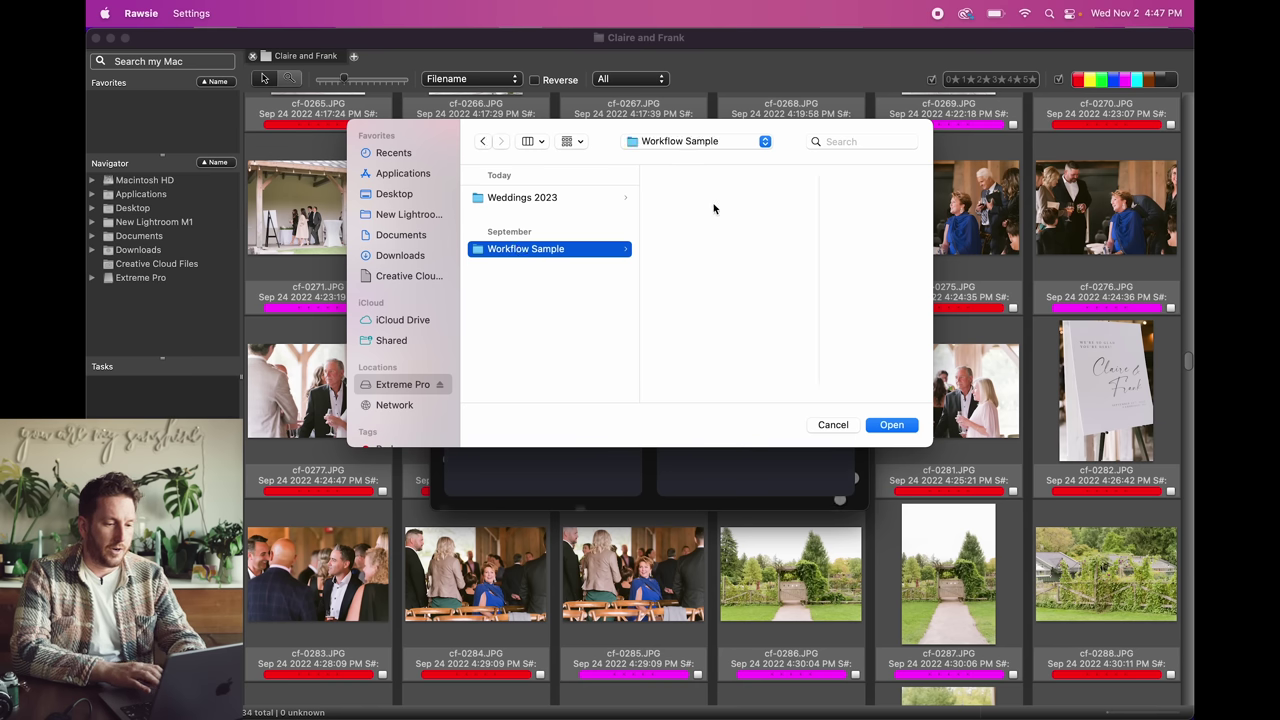
{"action": "left_click", "coordinate": [889, 425]}
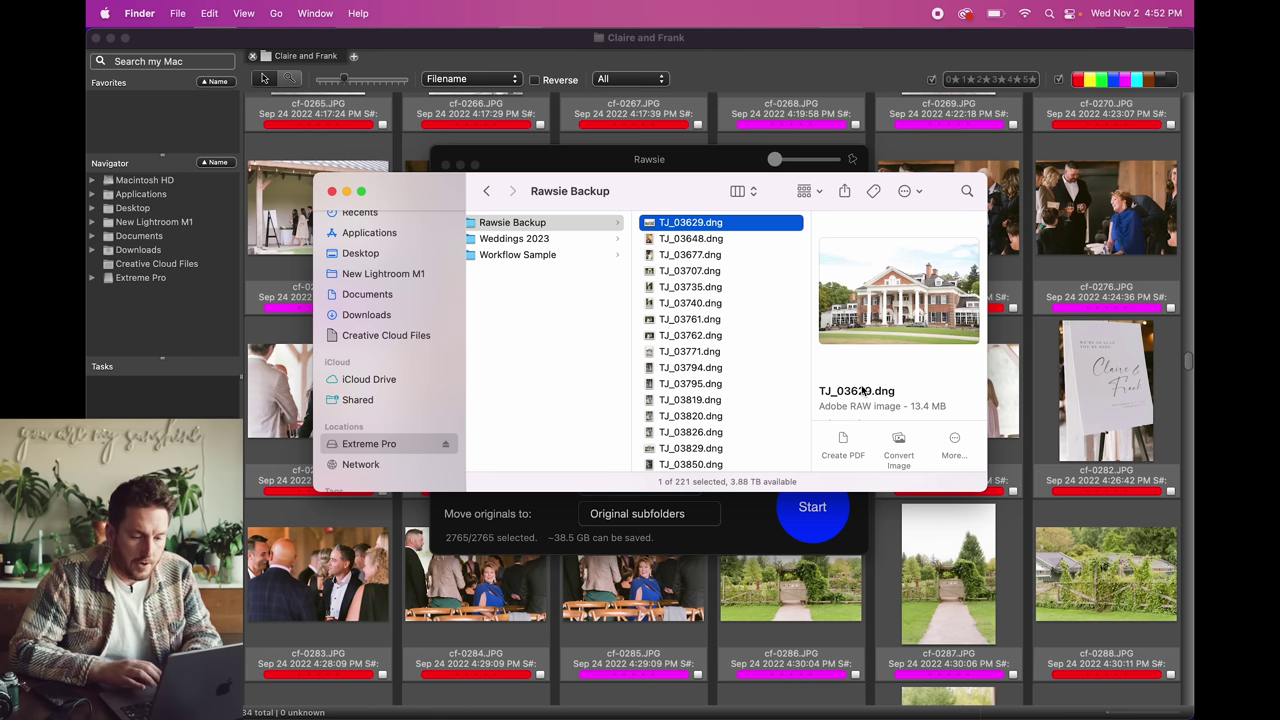
{"action": "scroll", "coordinate": [862, 390], "scroll_direction": "down", "scroll_amount": 2}
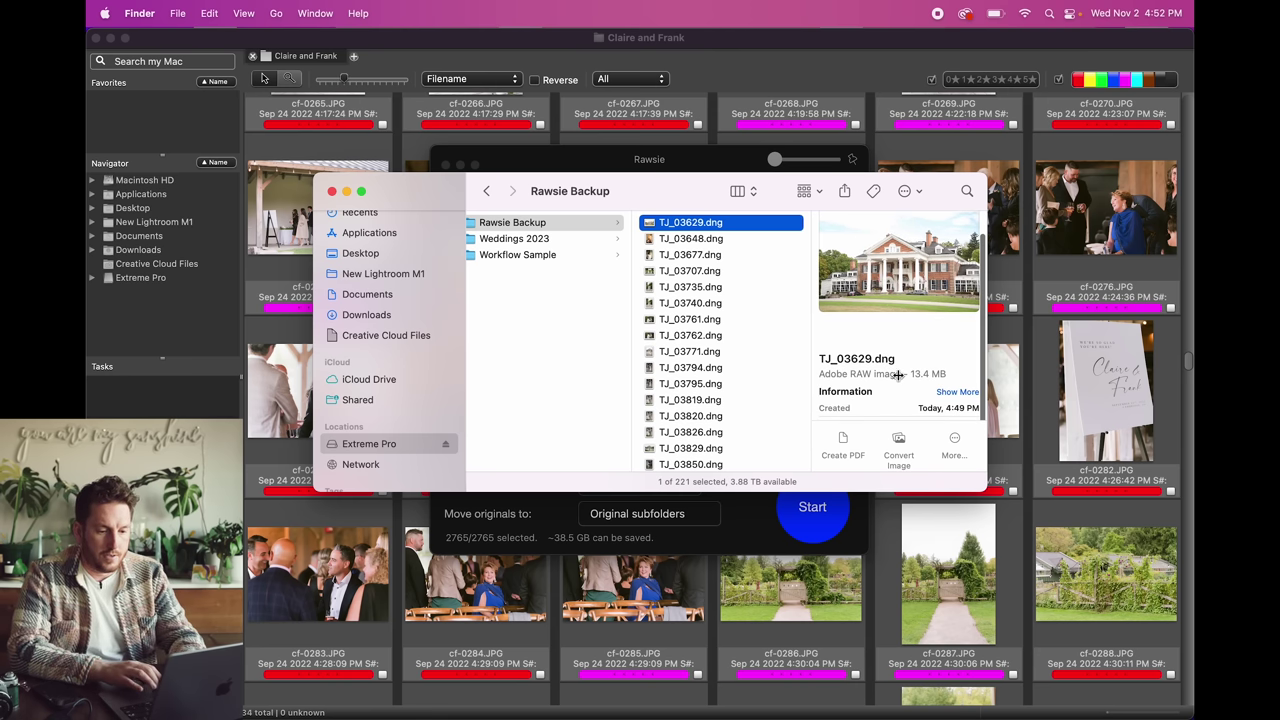
Step: Compare the 38 MB original TJ_03630.ARW with the 13.4 MB compressed TJ_03629.dng
{"action": "left_click", "coordinate": [540, 238]}
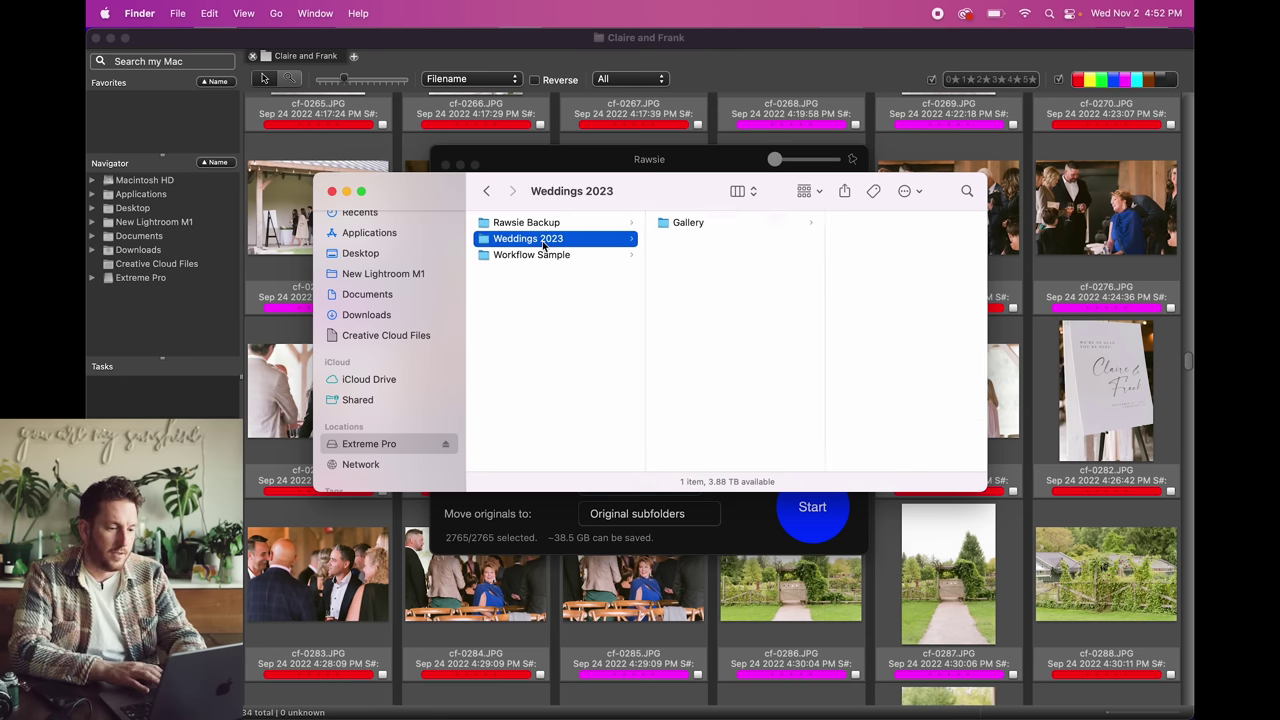
{"action": "left_click", "coordinate": [517, 254]}
{"action": "left_click", "coordinate": [693, 254]}
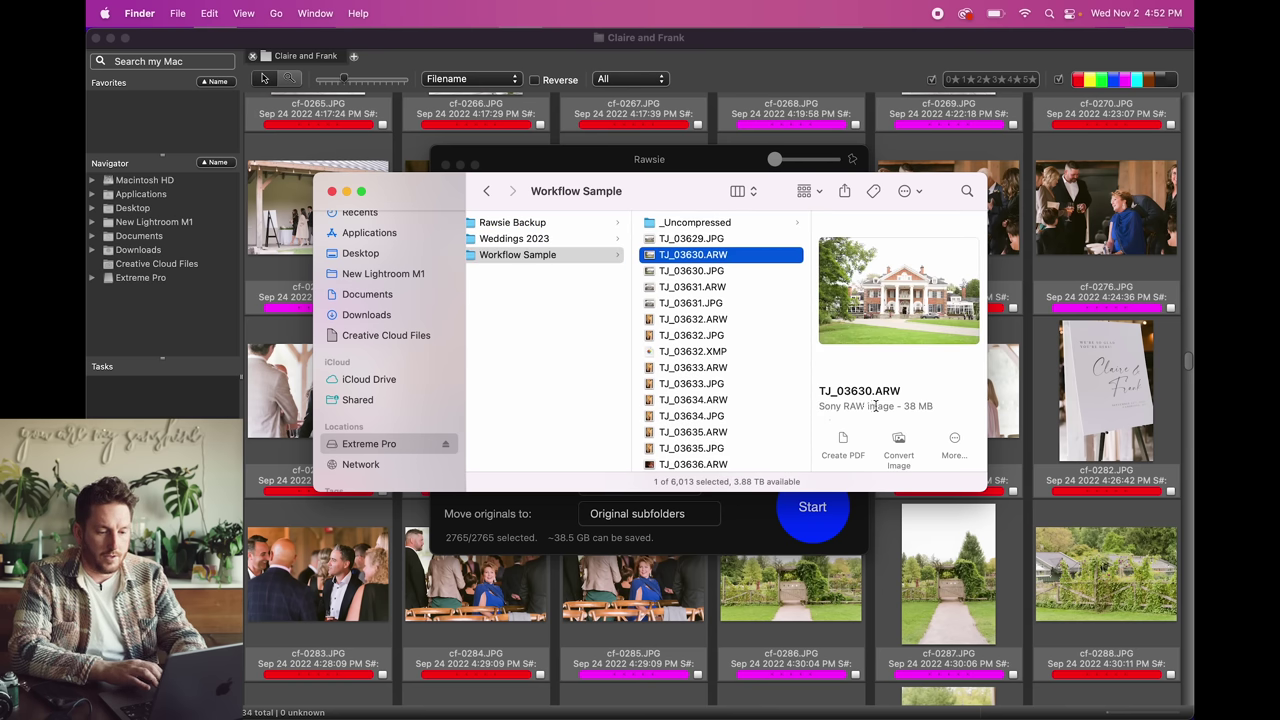
{"action": "scroll", "coordinate": [875, 406], "scroll_direction": "down", "scroll_amount": 2}
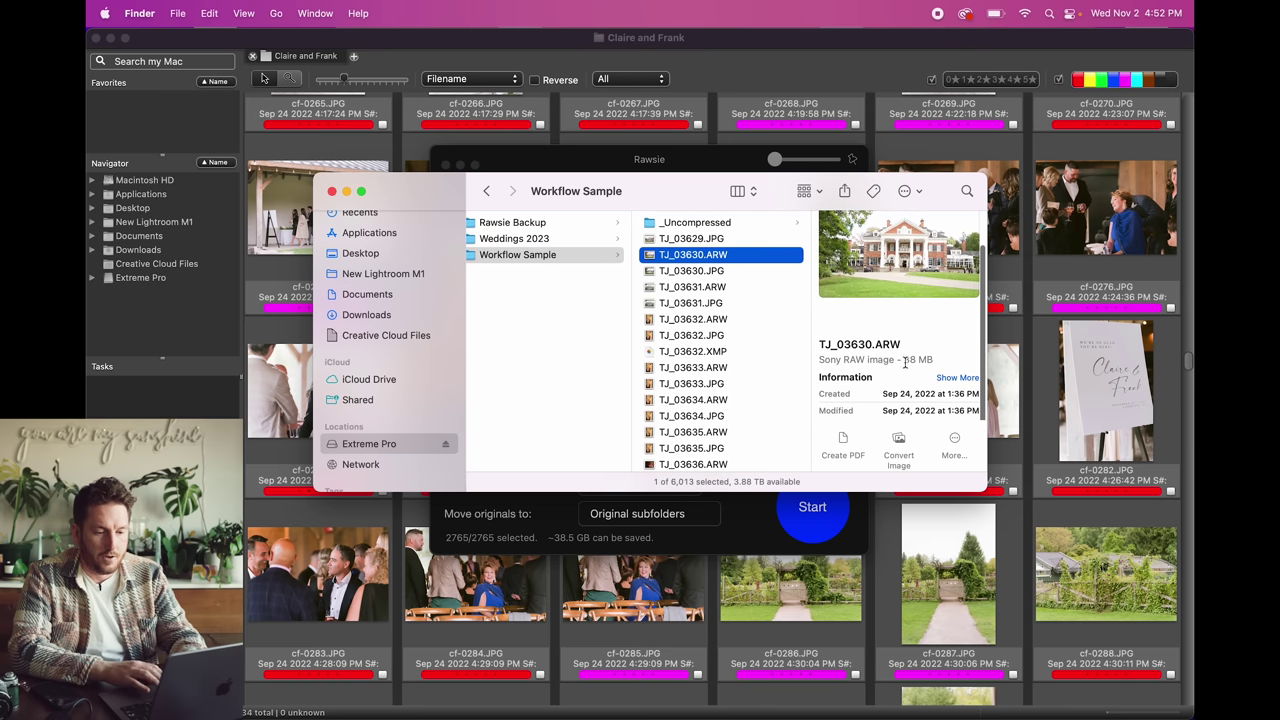
{"action": "left_click_drag", "start_coordinate": [904, 360], "coordinate": [934, 361]}
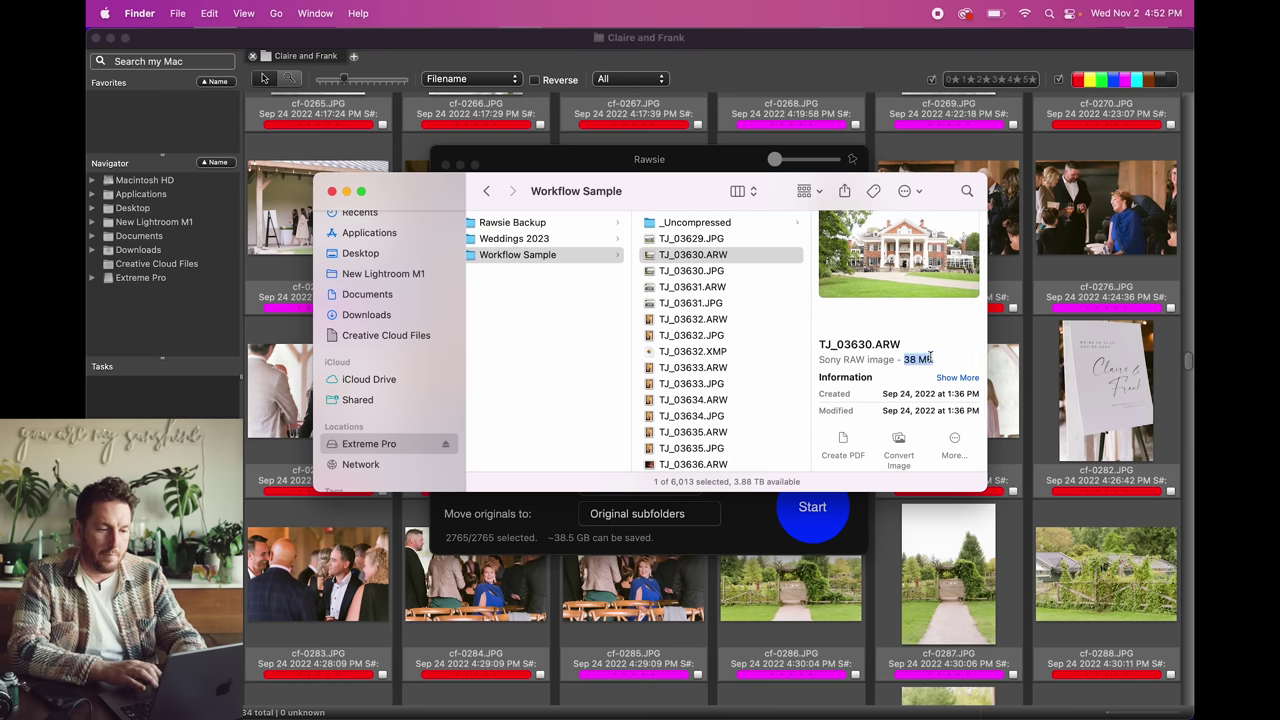
{"action": "left_click", "coordinate": [531, 222]}
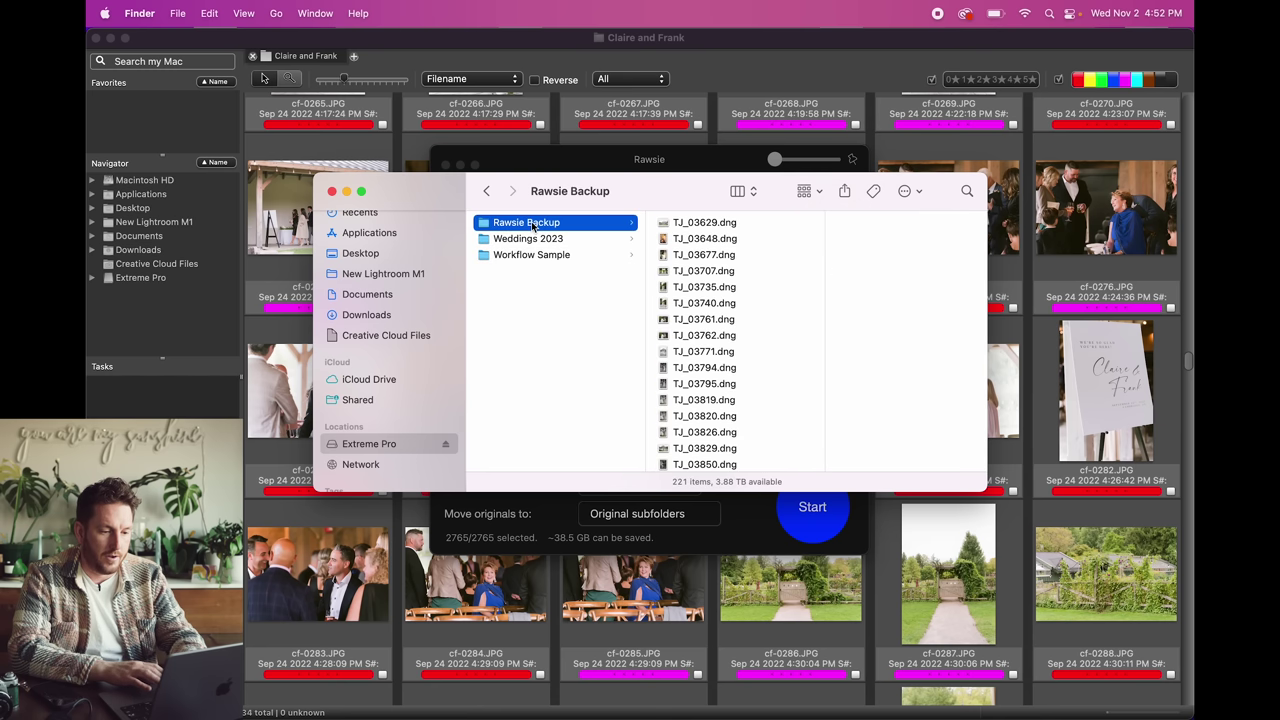
{"action": "left_click", "coordinate": [713, 224]}
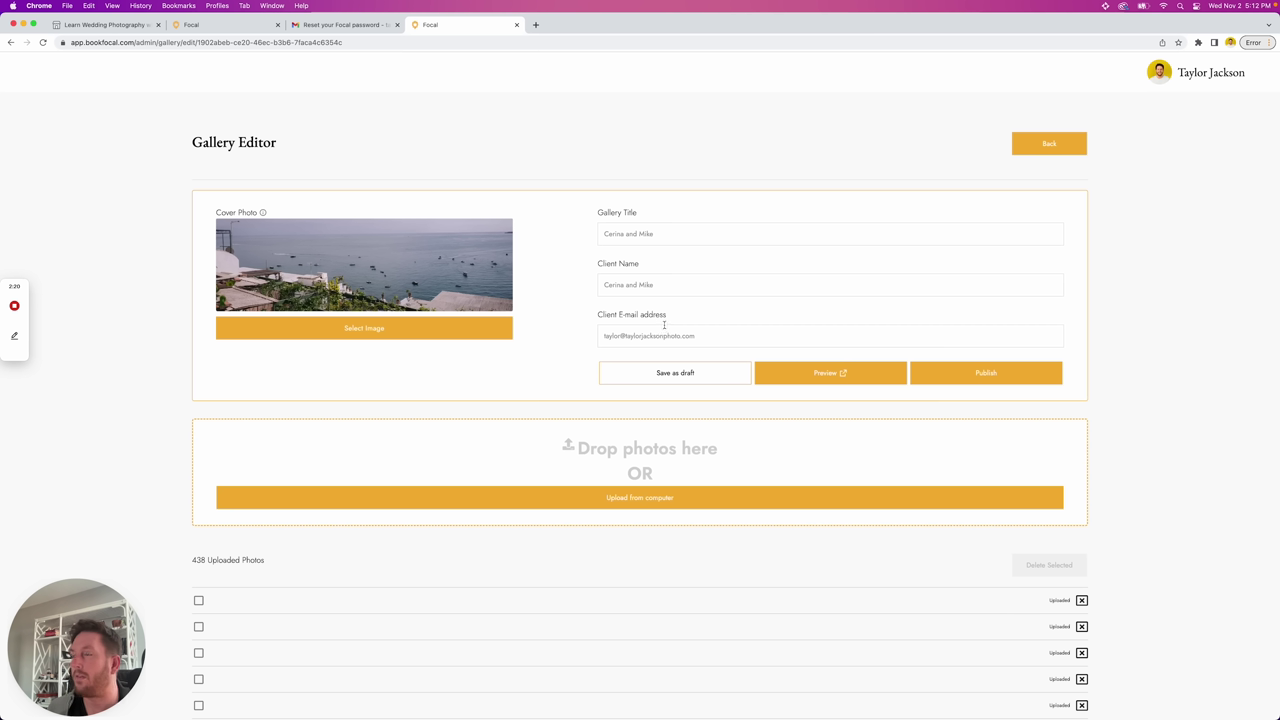
Step: Preview the client wedding gallery and scroll through its cover image and photo grid
{"action": "left_click", "coordinate": [870, 372]}
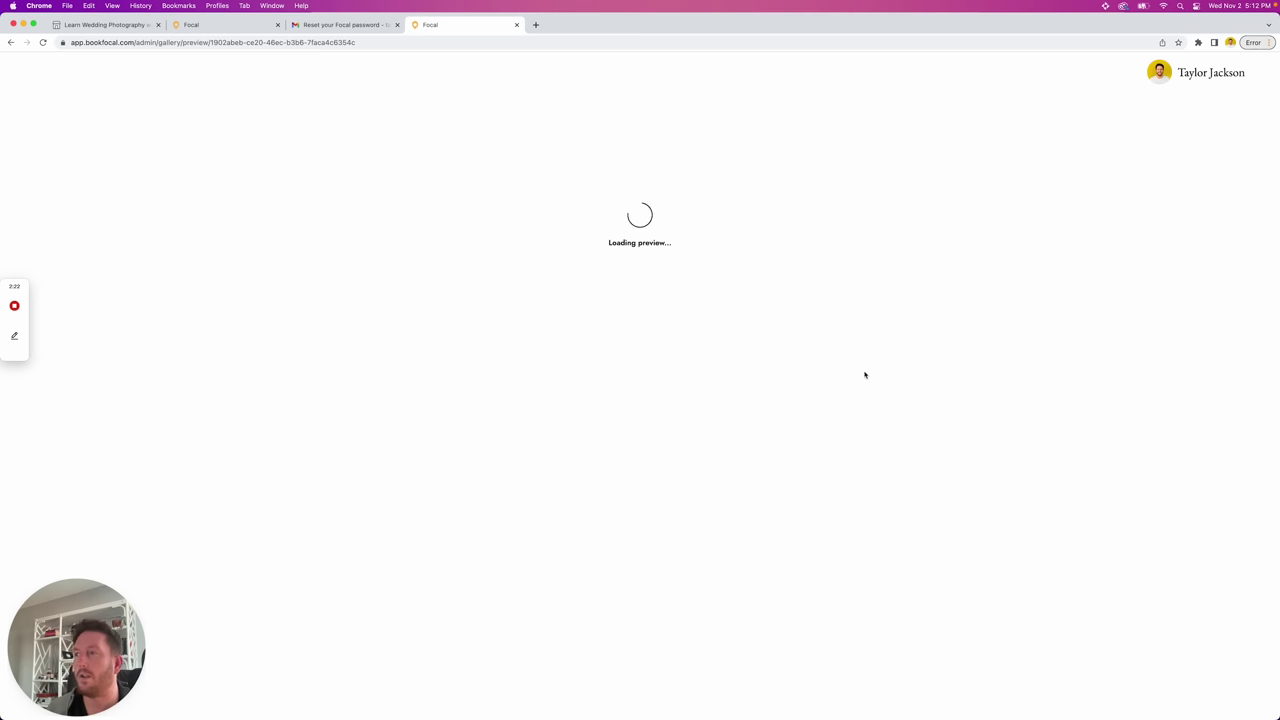
{"action": "scroll", "coordinate": [684, 355], "scroll_direction": "down", "scroll_amount": 3}
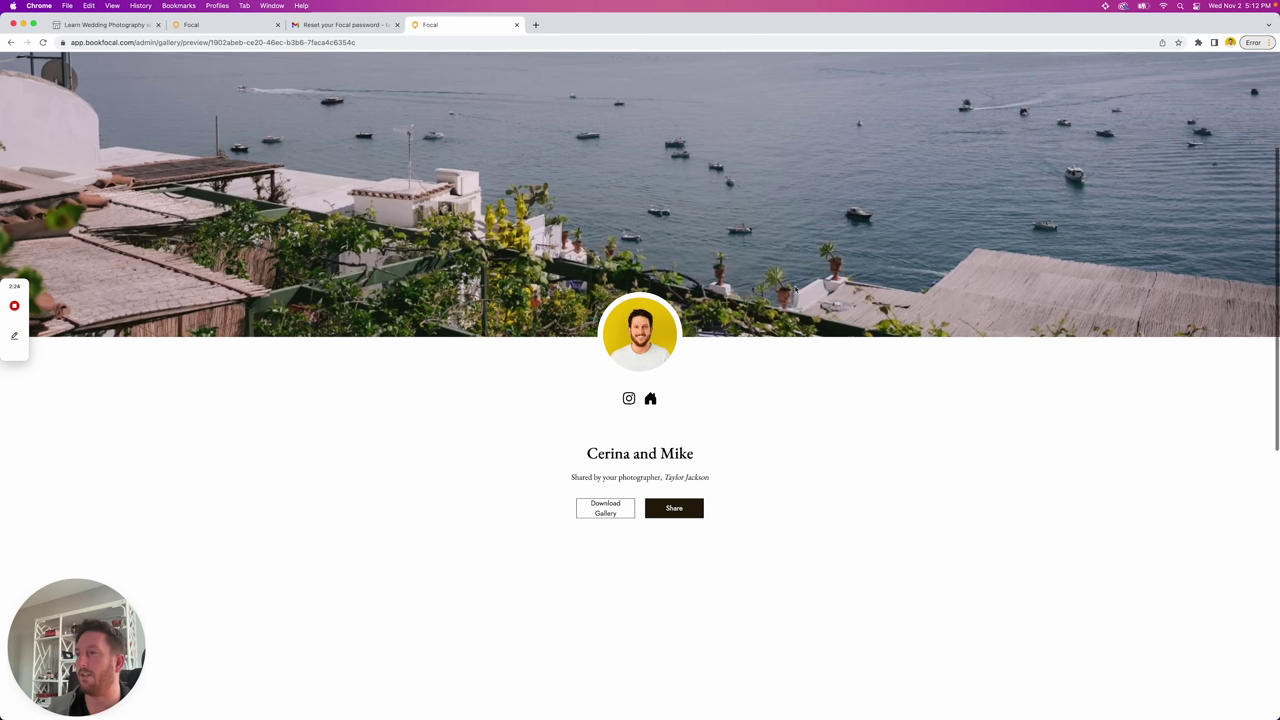
{"action": "scroll", "coordinate": [600, 365], "scroll_direction": "down", "scroll_amount": 4}
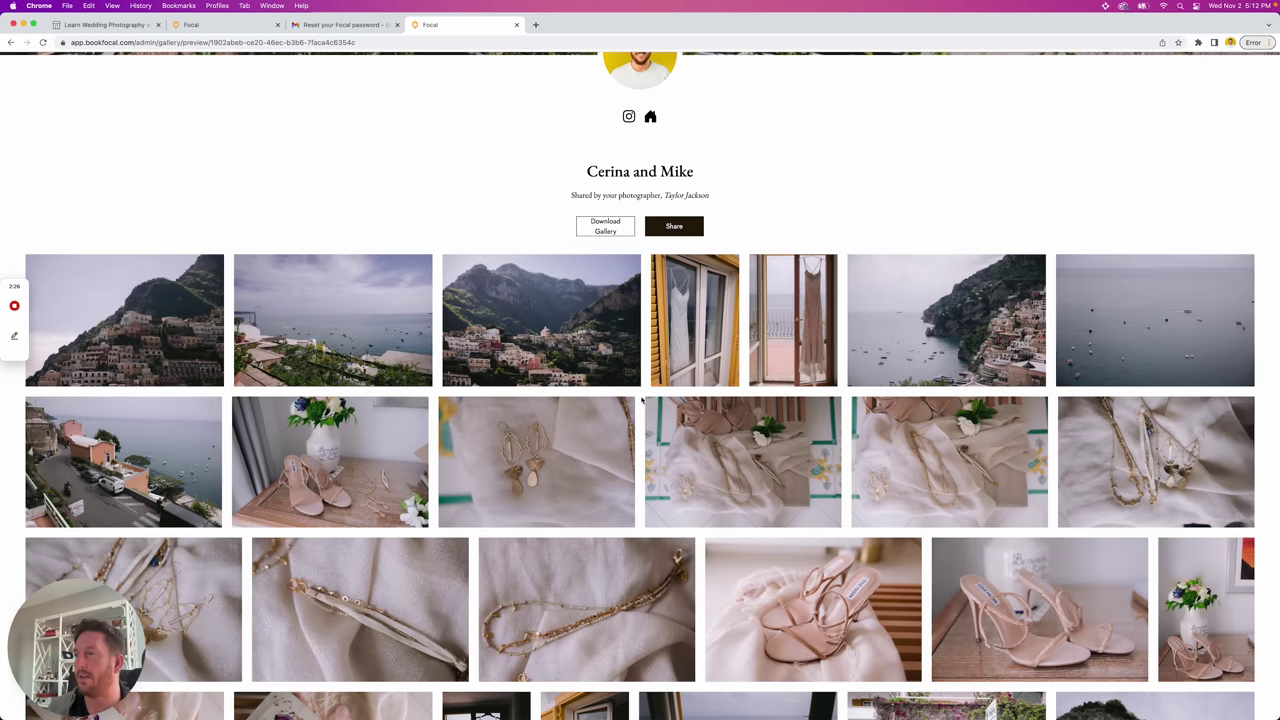
{"action": "scroll", "coordinate": [638, 380], "scroll_direction": "down", "scroll_amount": 10}
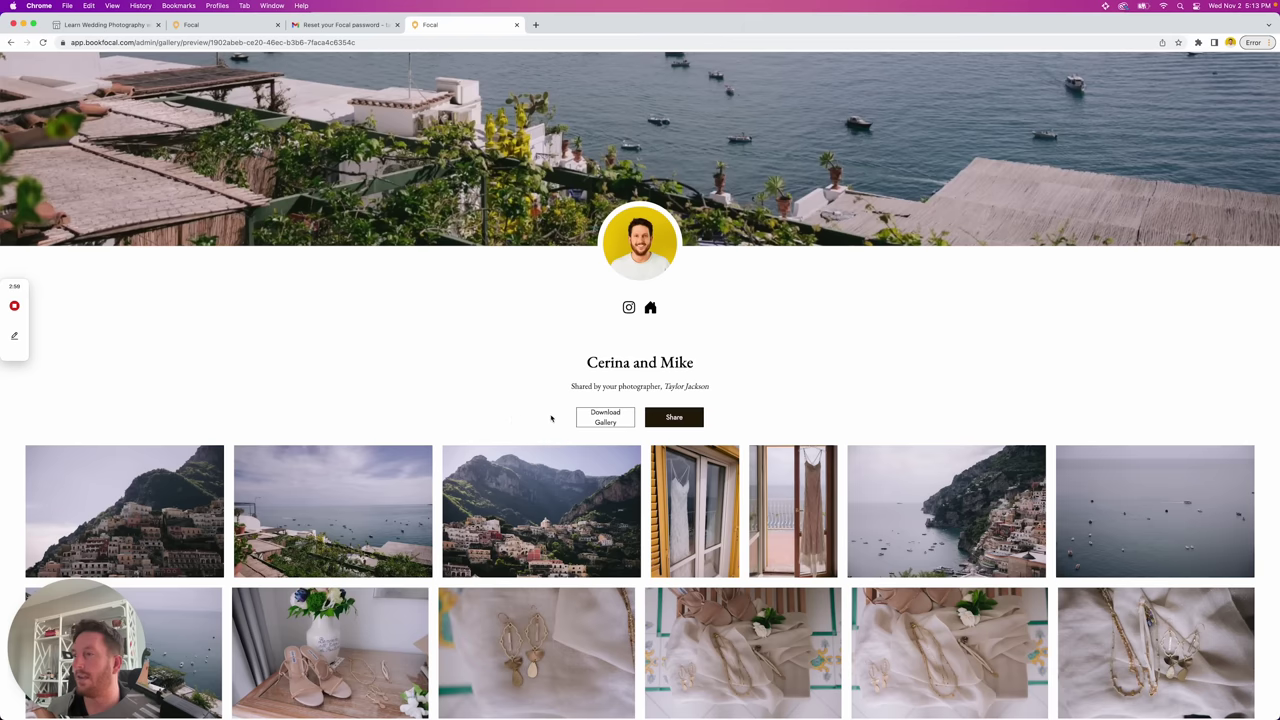
{"action": "scroll", "coordinate": [317, 374], "scroll_direction": "down", "scroll_amount": 10}
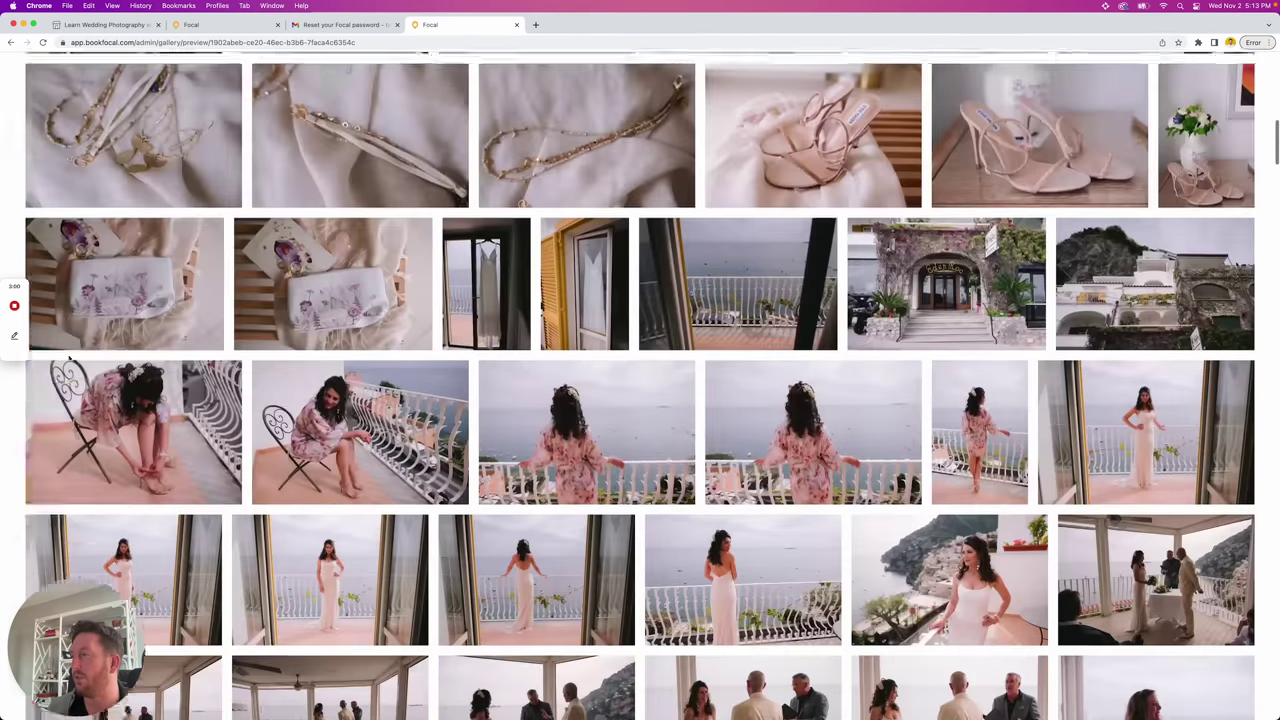
{"action": "scroll", "coordinate": [202, 378], "scroll_direction": "down", "scroll_amount": 5}
{"action": "scroll", "coordinate": [210, 300], "scroll_direction": "up", "scroll_amount": 20}
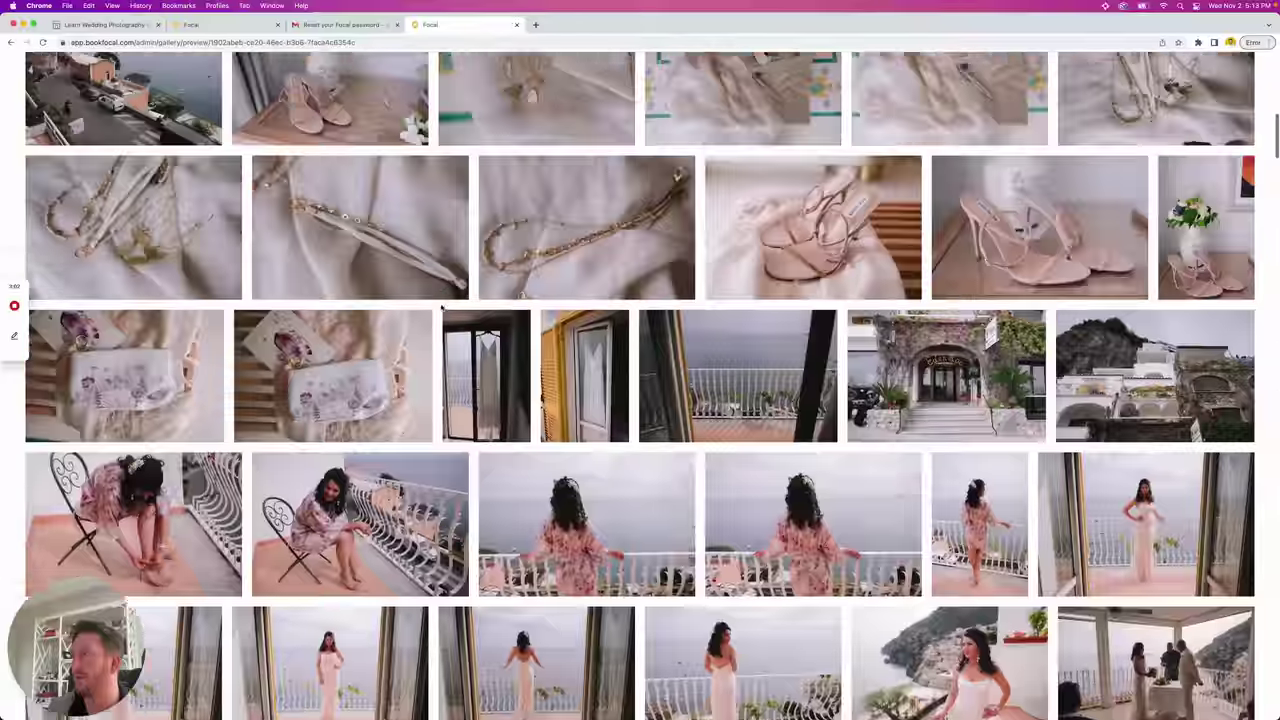